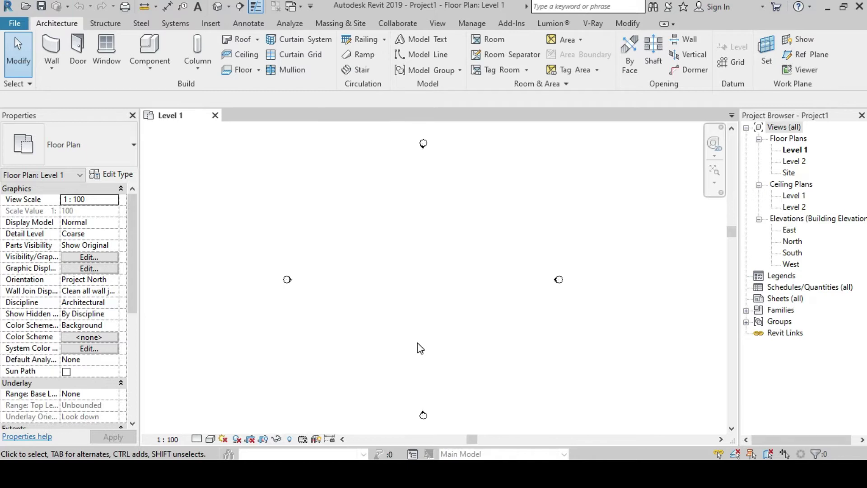
Cancel the New Project dialog opened from the file menu.
left_click(24, 26)
left_click(38, 77)
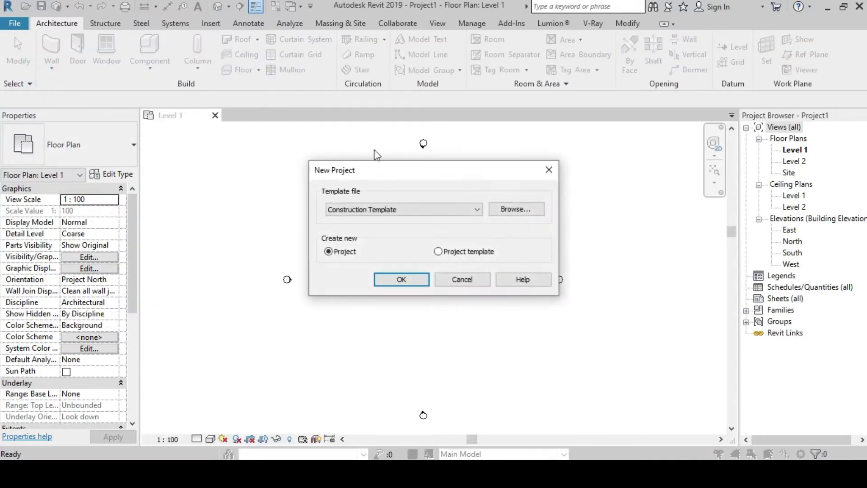
left_click(475, 280)
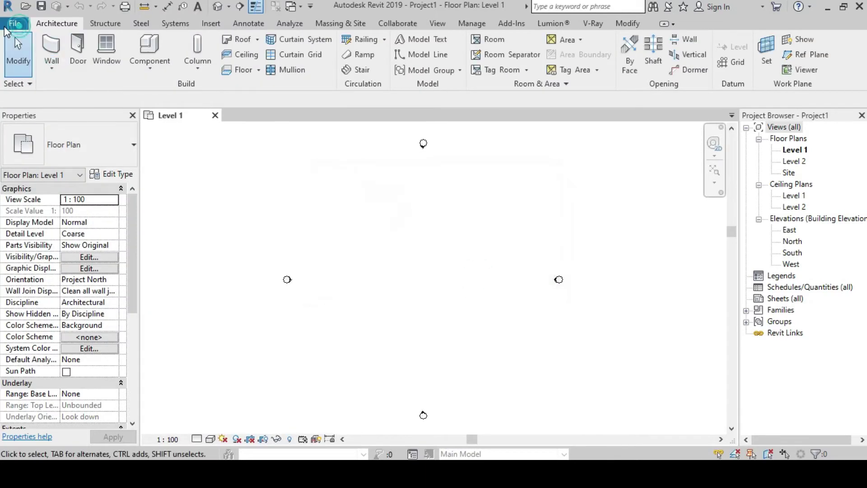
Create a new family from the Metric Window.rft template.
left_click(15, 24)
mouse_move(42, 72)
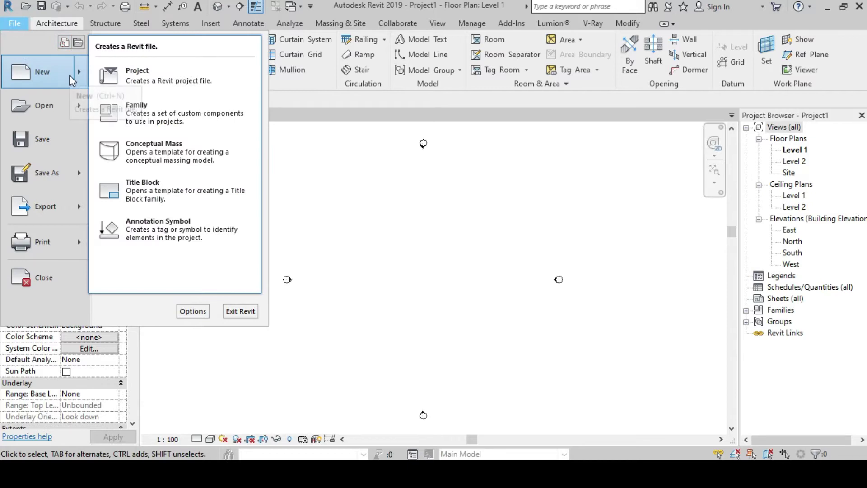
left_click(156, 116)
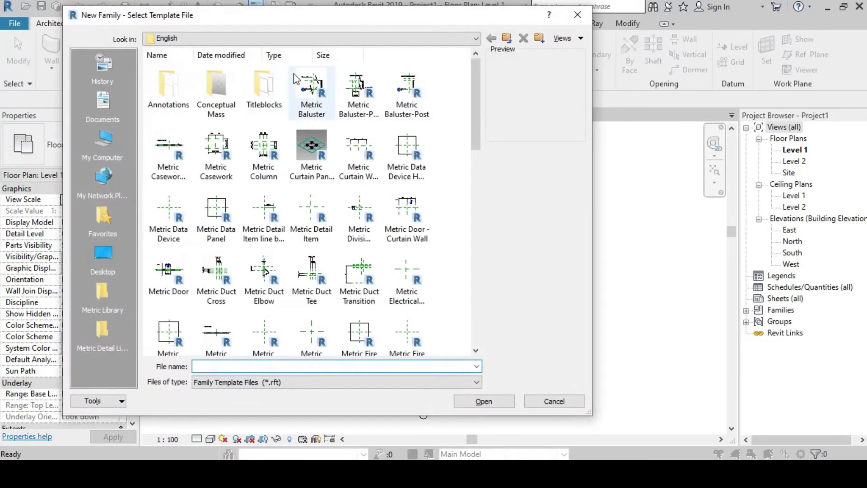
left_click_drag(300, 25, 311, 29)
left_click_drag(486, 127, 486, 144)
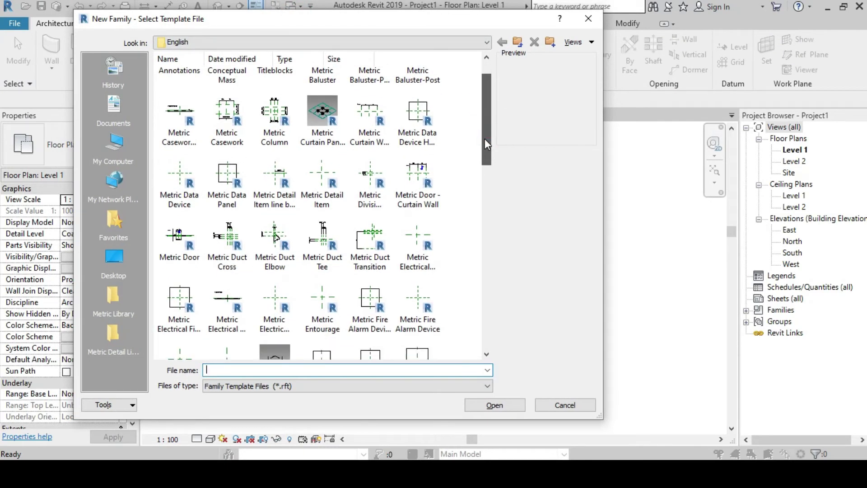
left_click_drag(484, 140, 500, 330)
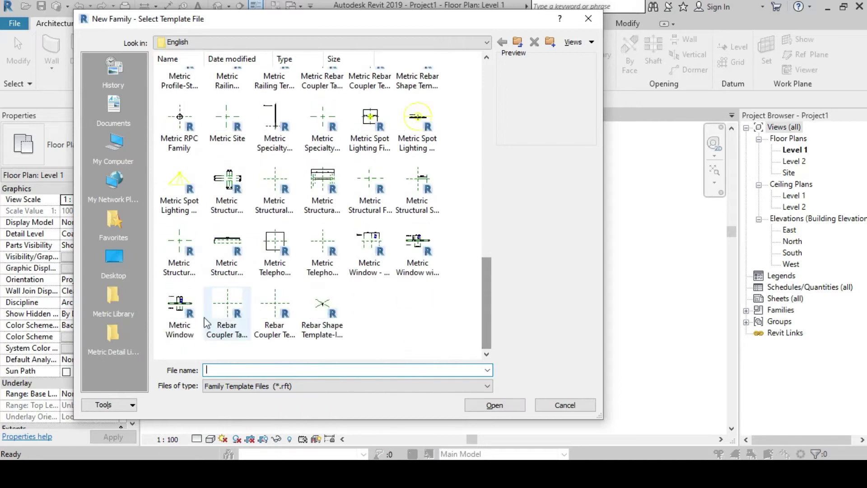
left_click(186, 336)
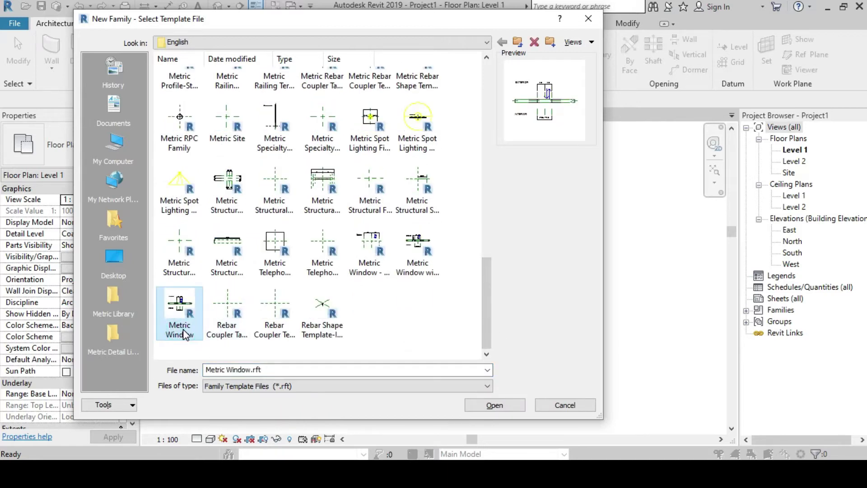
left_click(494, 405)
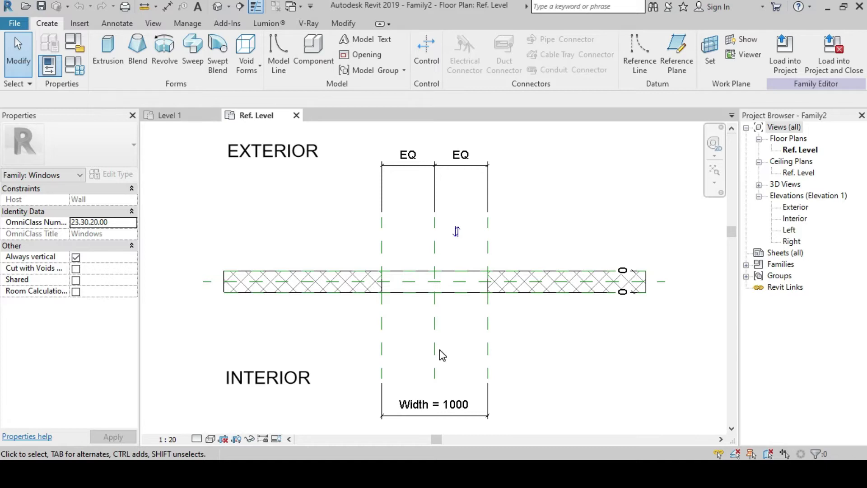
Set the family's Length units to centimeters using the UN units dialog.
key("u")
key("n")
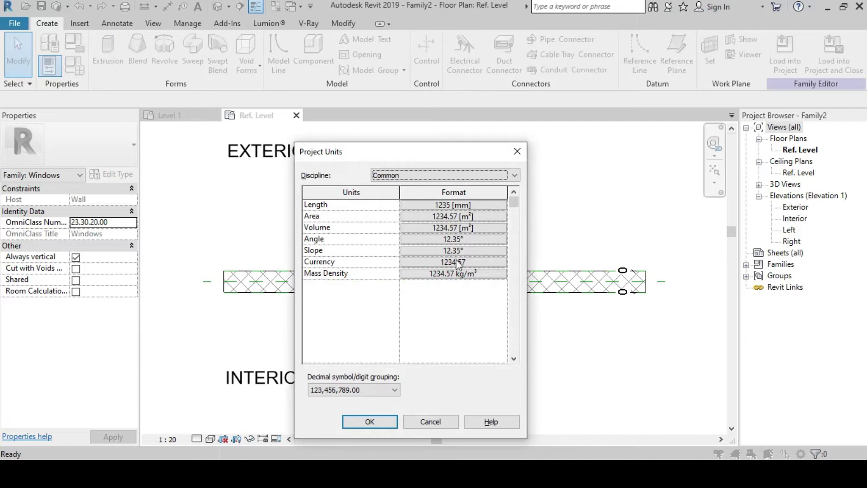
left_click(498, 206)
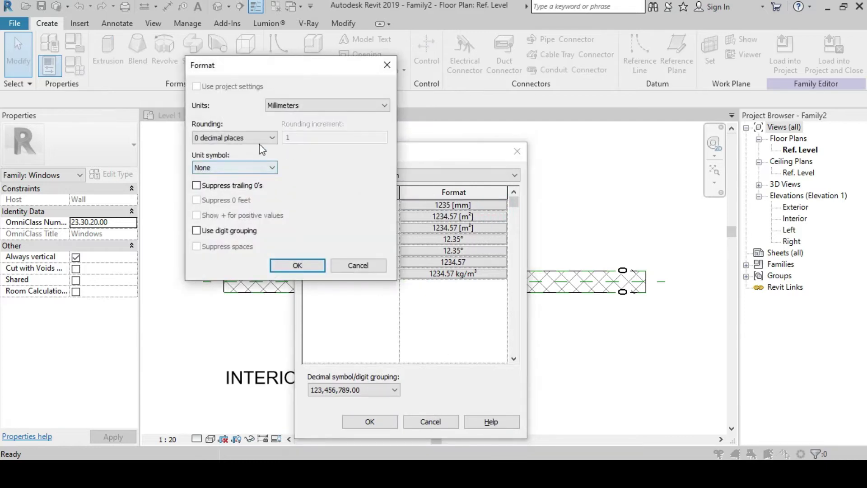
left_click(299, 106)
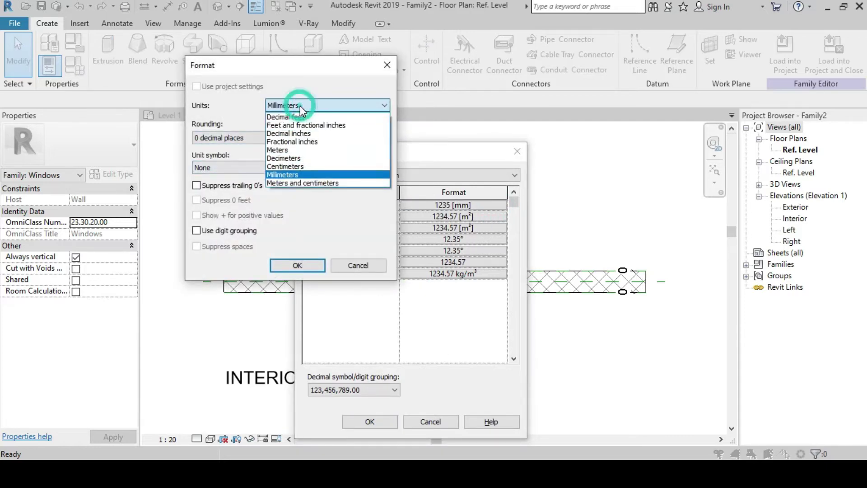
left_click(298, 167)
left_click(297, 266)
left_click(370, 423)
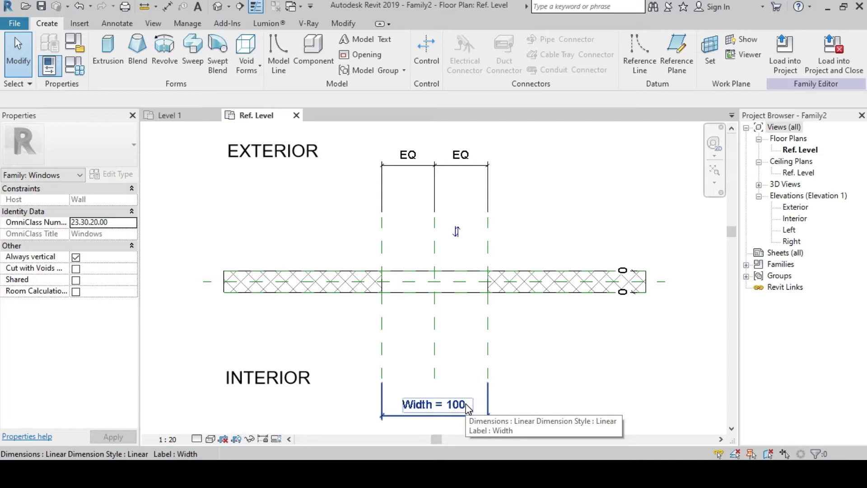
Change the window Width dimension from 100 to 150.
left_click(451, 410)
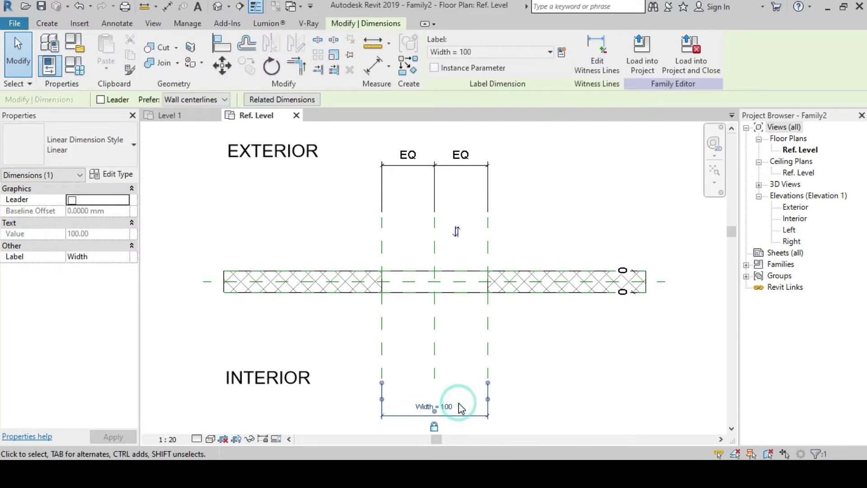
left_click(449, 412)
type("150")
key("Return")
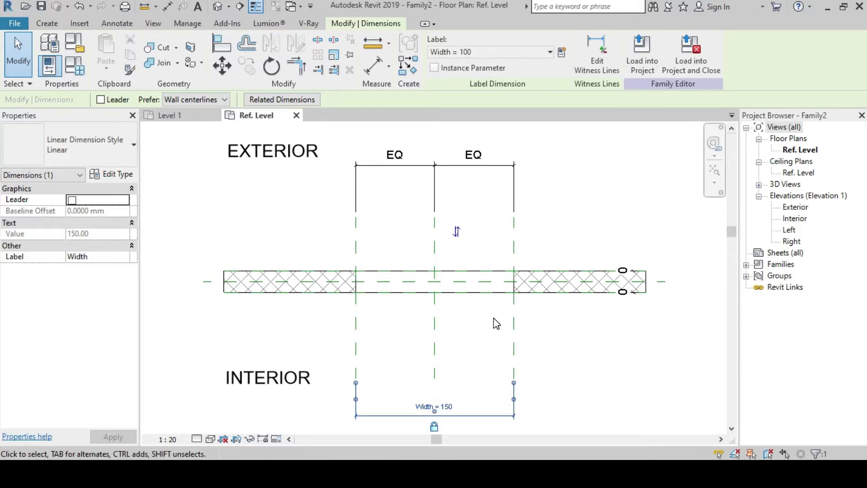
Show the Exterior elevation framed on the opening, with Height 150 and sill height 80.
double_click(796, 207)
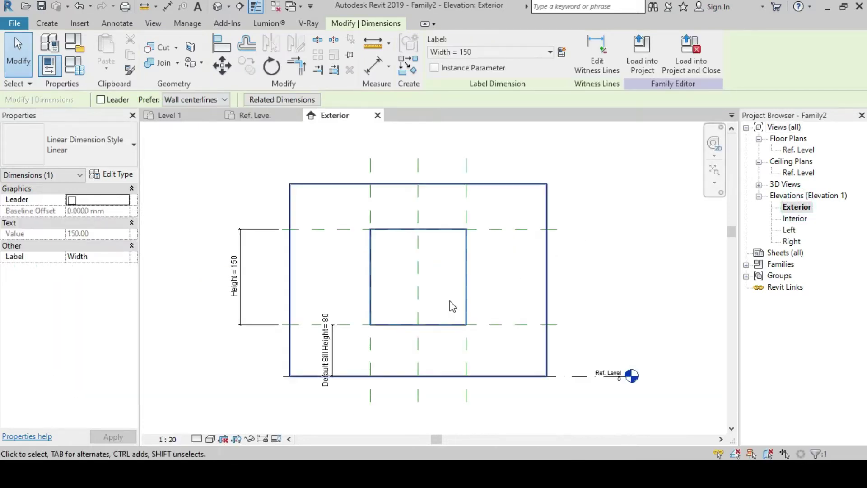
scroll(233, 261, "up", 1)
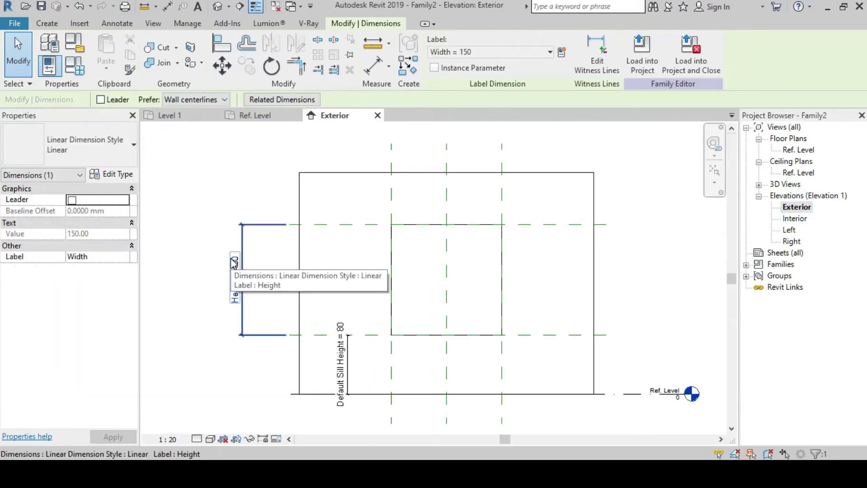
middle_click_drag(457, 284, 442, 288)
middle_click_drag(614, 268, 603, 277)
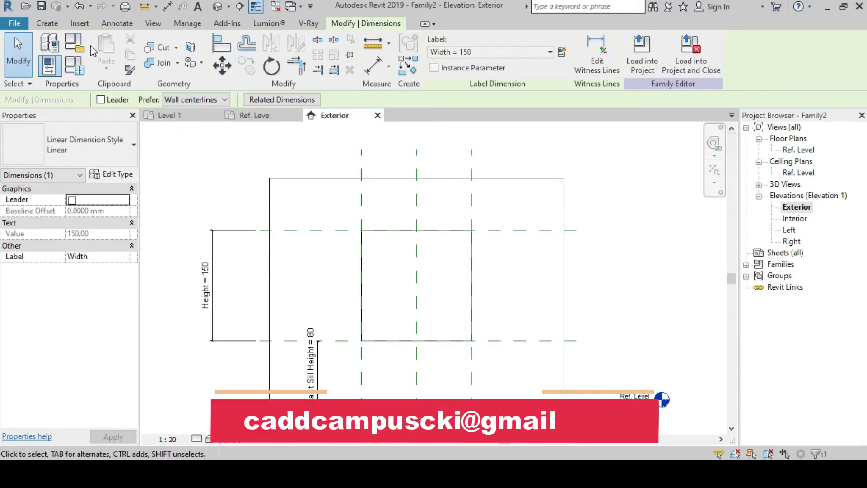
Import the win.dwg CAD drawing with import units set to centimeter.
left_click(80, 23)
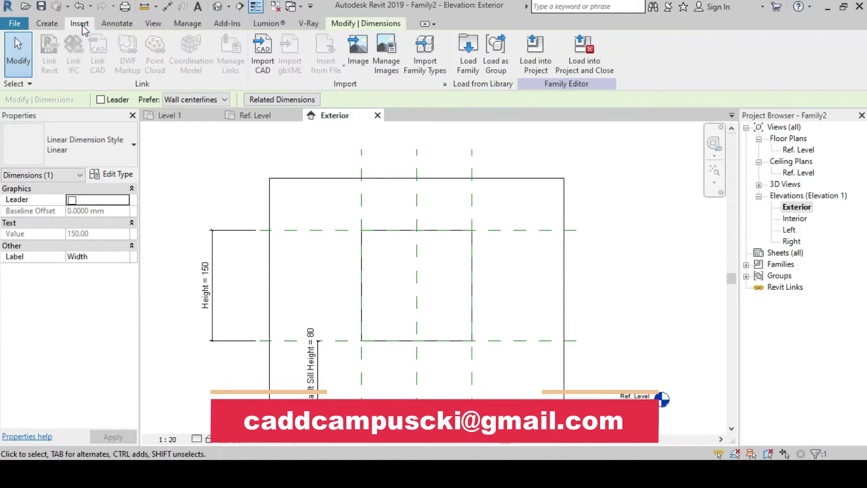
left_click(263, 53)
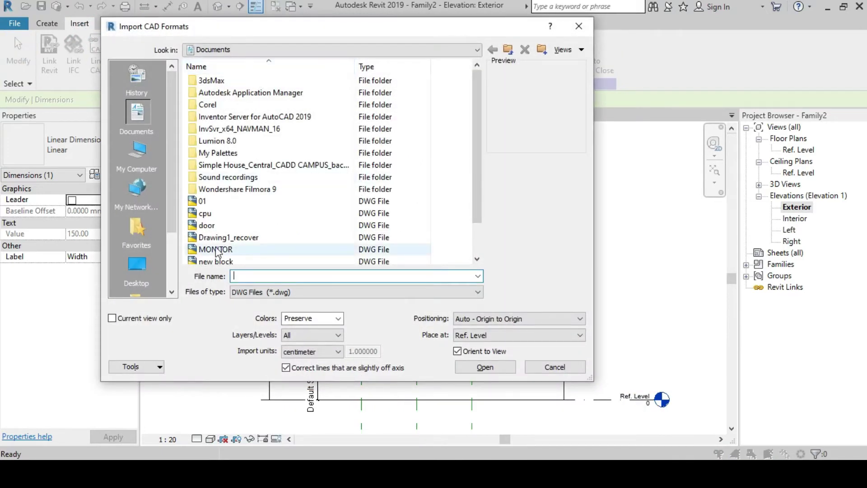
left_click(212, 238)
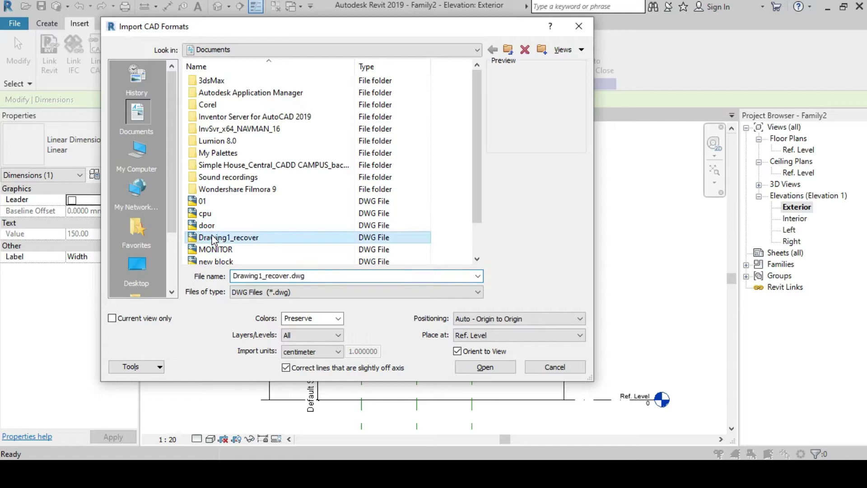
scroll(212, 244, "down", 1)
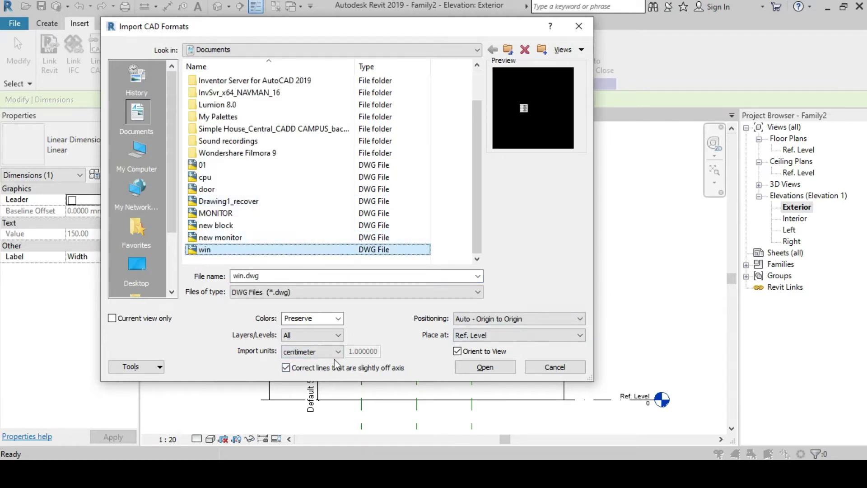
left_click(316, 352)
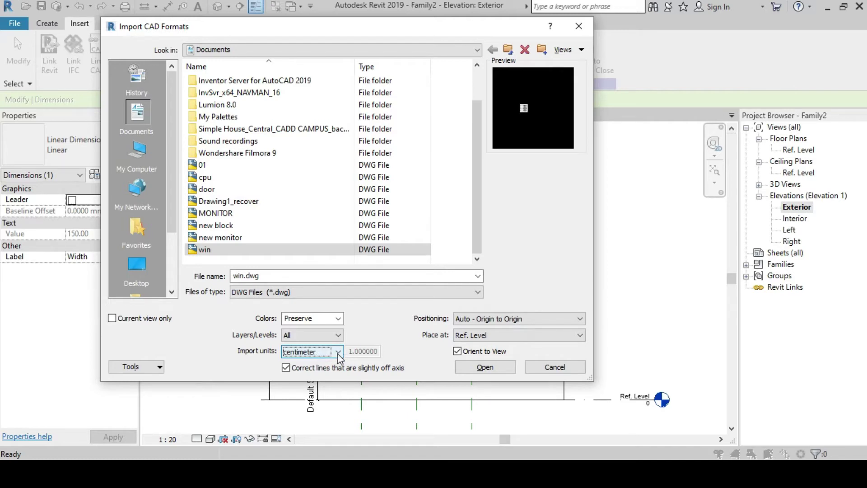
left_click(463, 367)
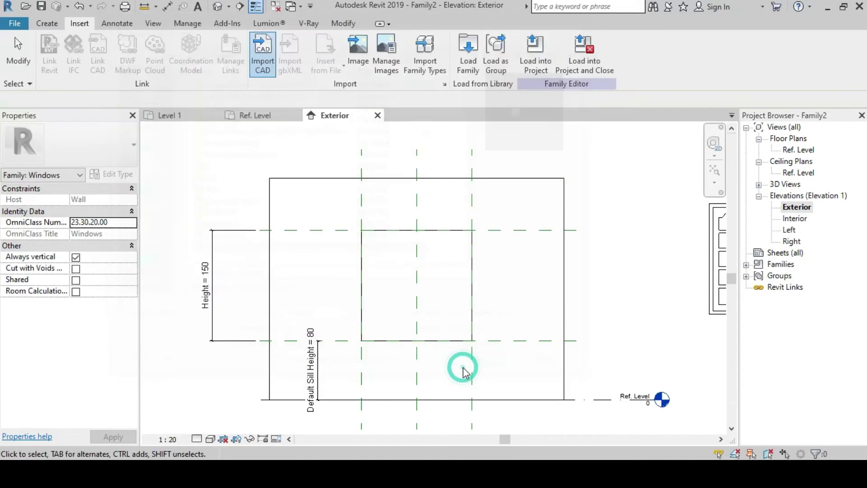
Select the whole imported win.dwg drawing.
middle_click_drag(635, 306, 546, 306)
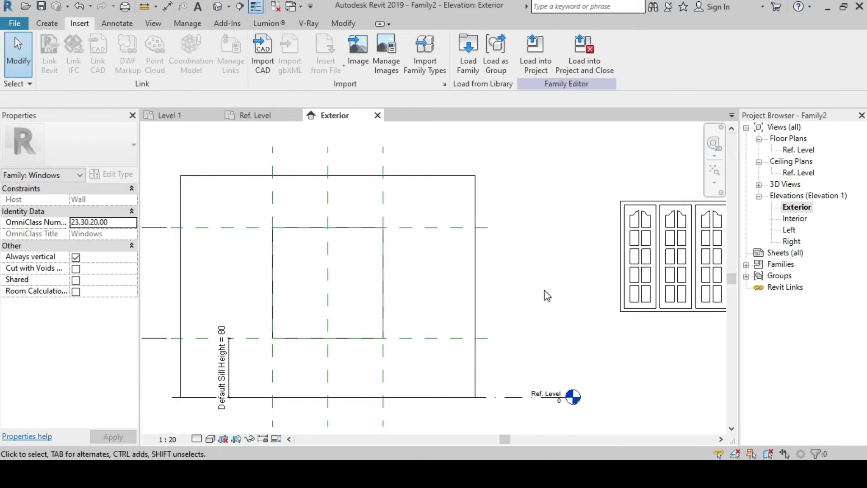
middle_click_drag(606, 317, 465, 321)
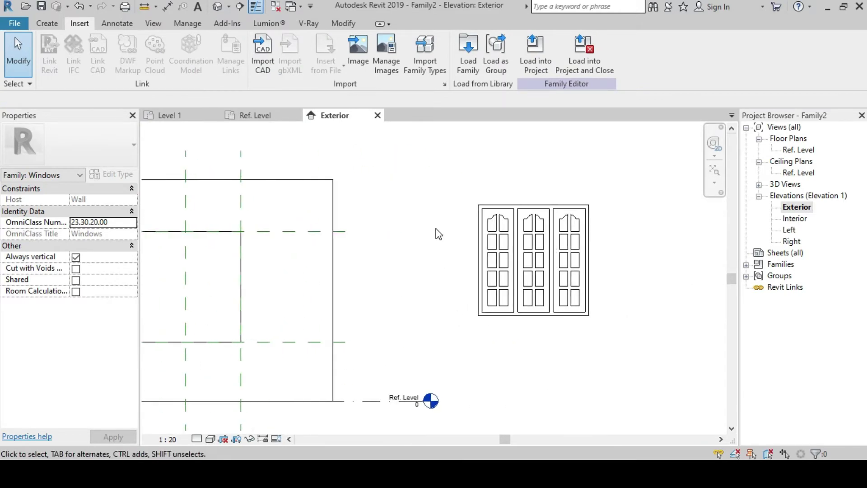
left_click(486, 219)
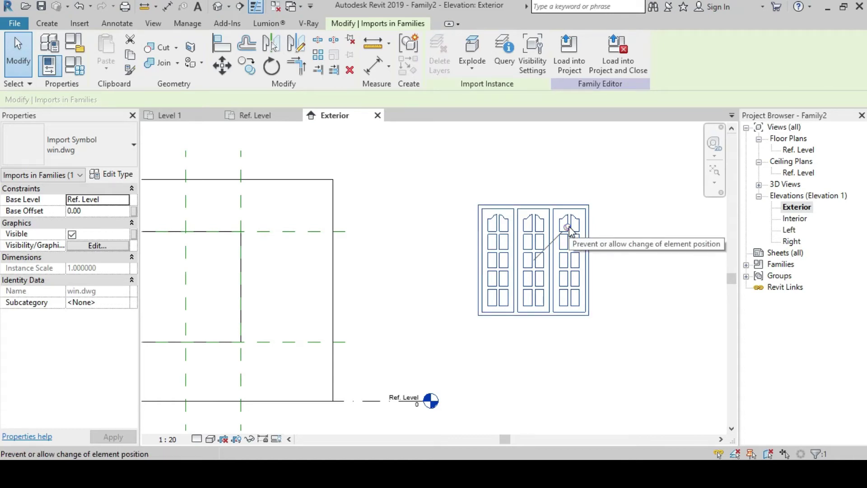
left_click(454, 174)
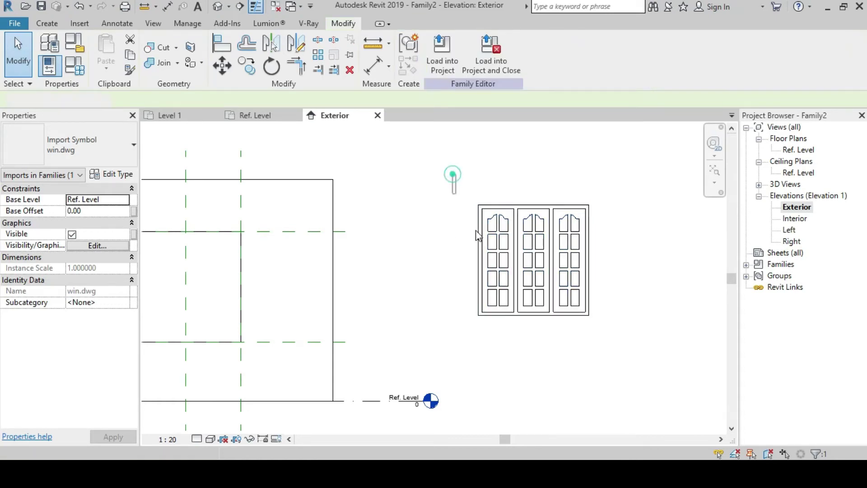
left_click_drag(452, 174, 621, 353)
middle_click_drag(387, 320, 502, 322)
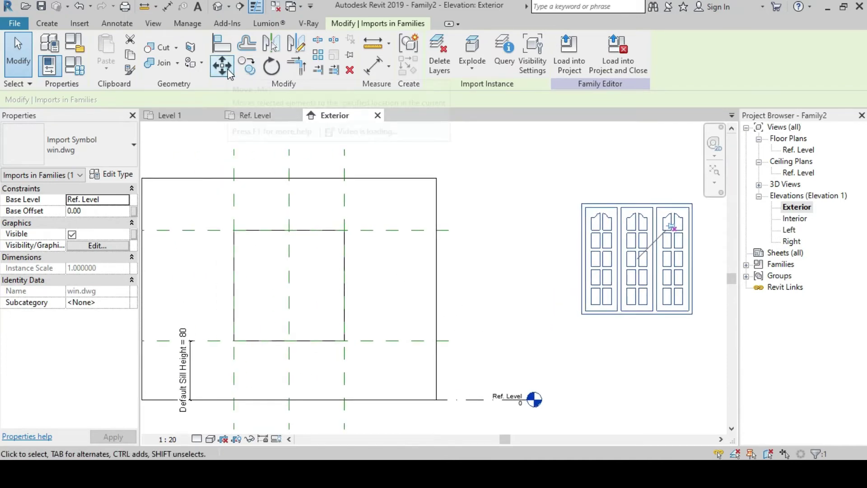
Move the drawing by its corner onto the opening's corner, then deselect it.
left_click(222, 67)
left_click(582, 314)
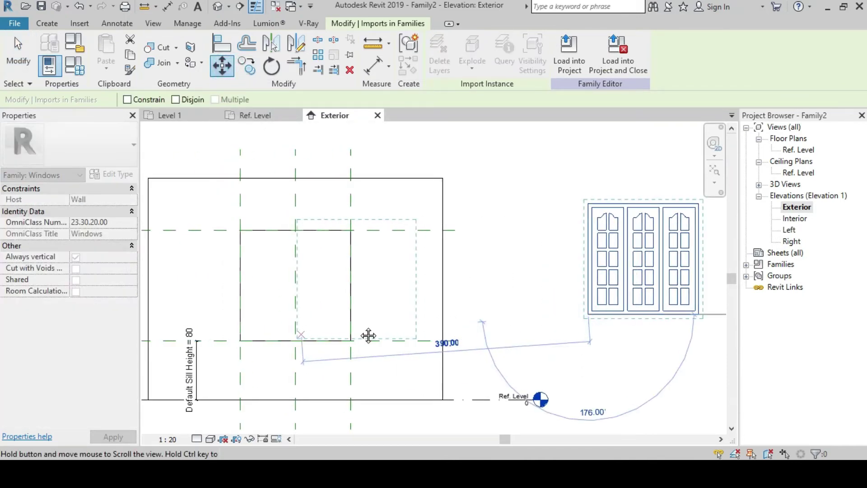
scroll(369, 335, "down", 1)
scroll(352, 320, "up", 2)
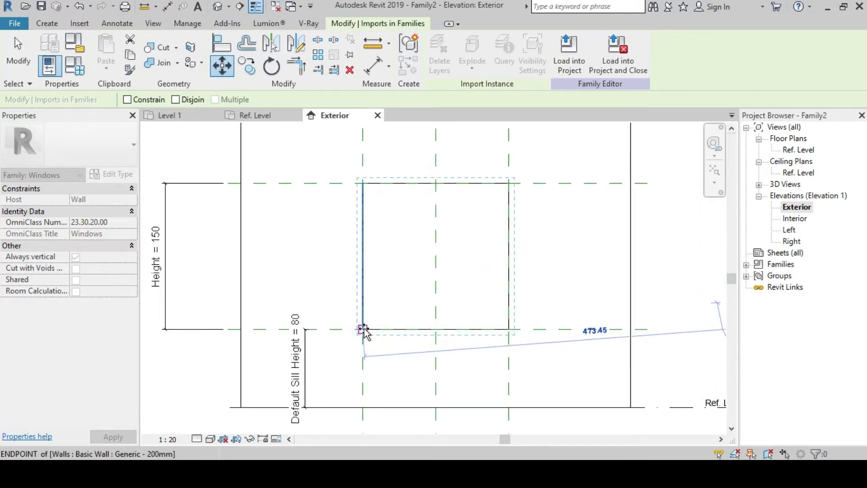
left_click(364, 330)
left_click(555, 300)
middle_click_drag(556, 300, 557, 306)
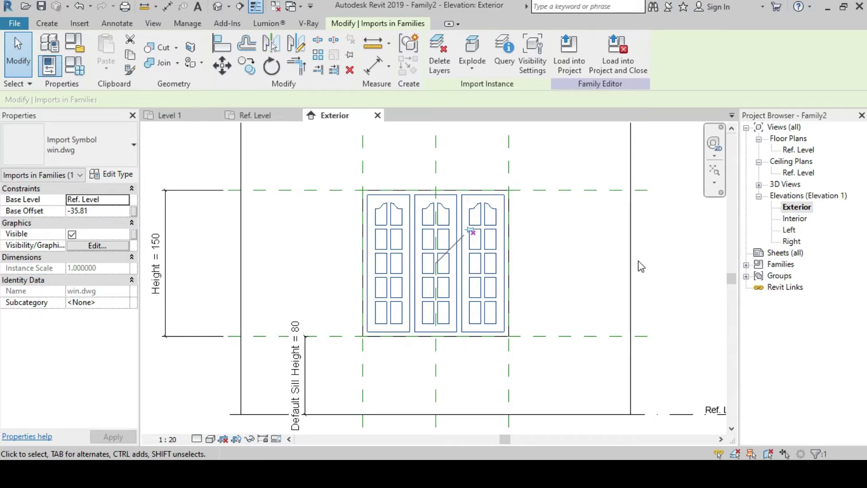
left_click(575, 259)
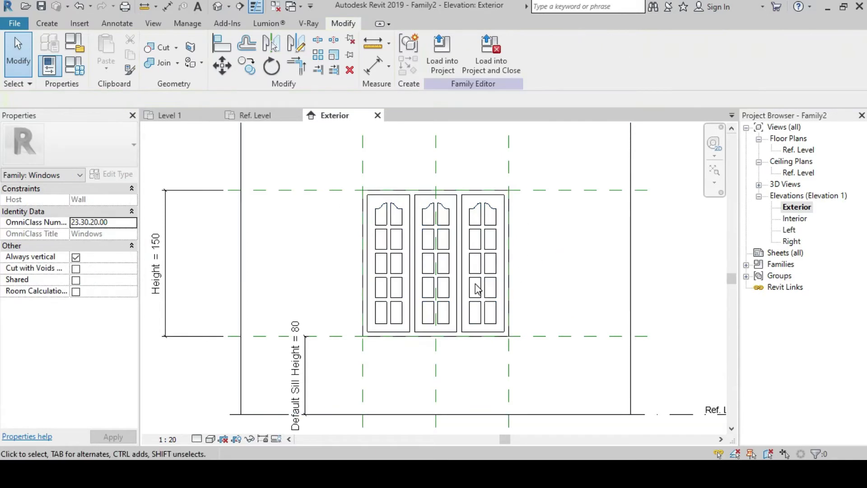
middle_click_drag(566, 276, 561, 283)
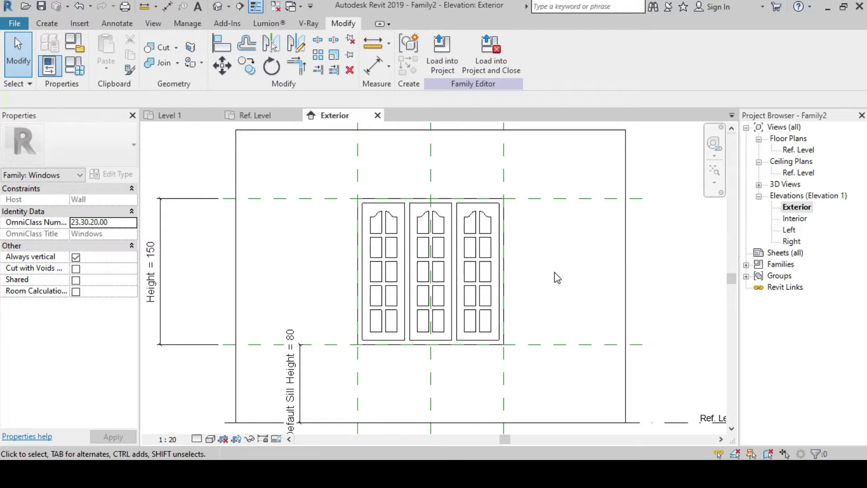
Start a solid extrusion and draw the outer frame rectangle around the opening.
left_click(50, 28)
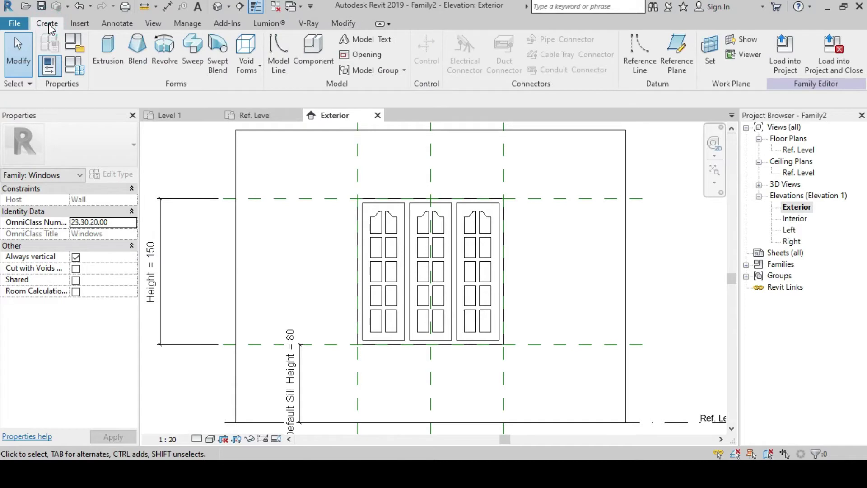
left_click(107, 47)
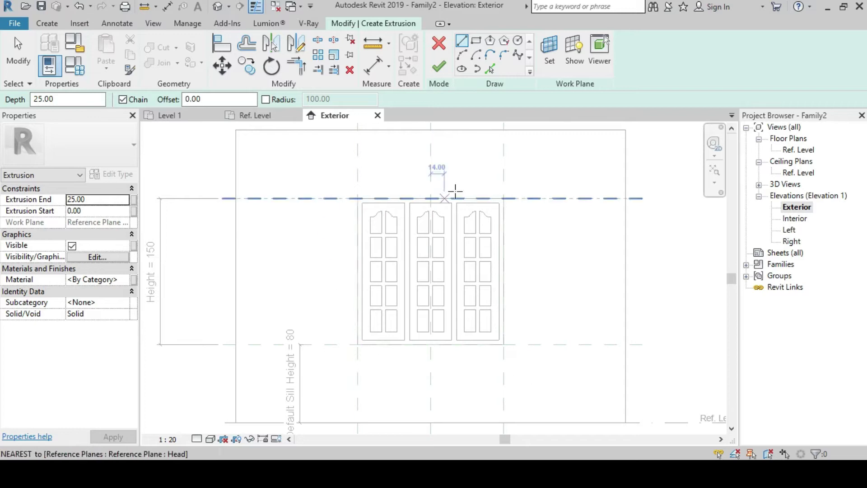
left_click(476, 41)
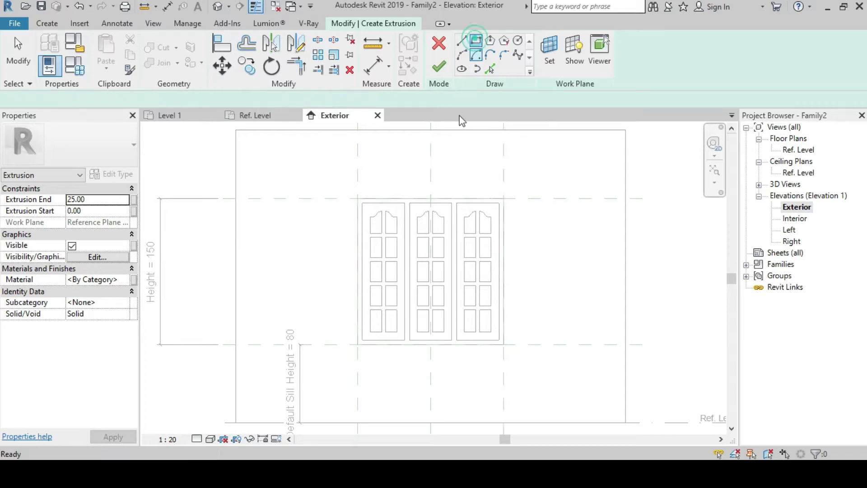
left_click(357, 198)
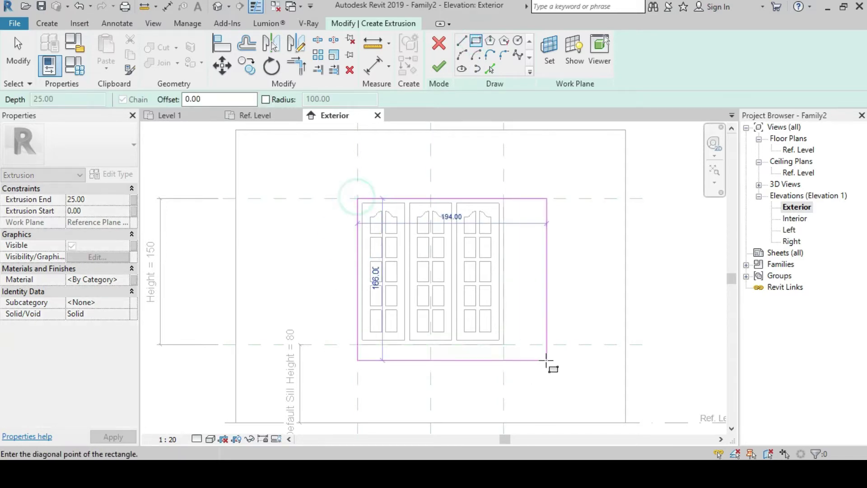
left_click(504, 344)
Draw a 43.33 × 140 rectangle over each of the three panels, then stop drawing.
left_click(363, 203)
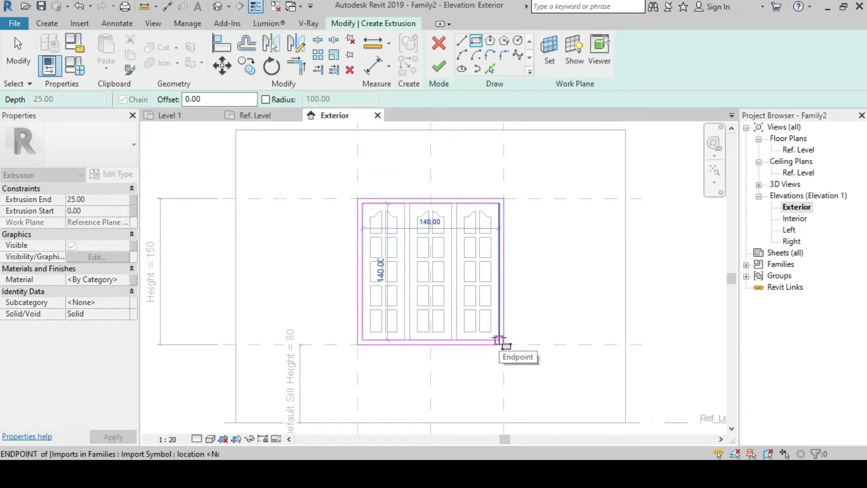
left_click(404, 340)
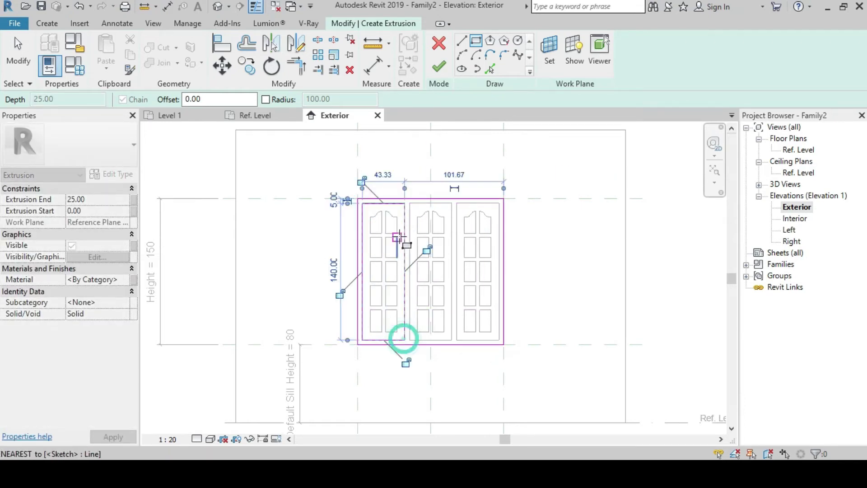
left_click(409, 204)
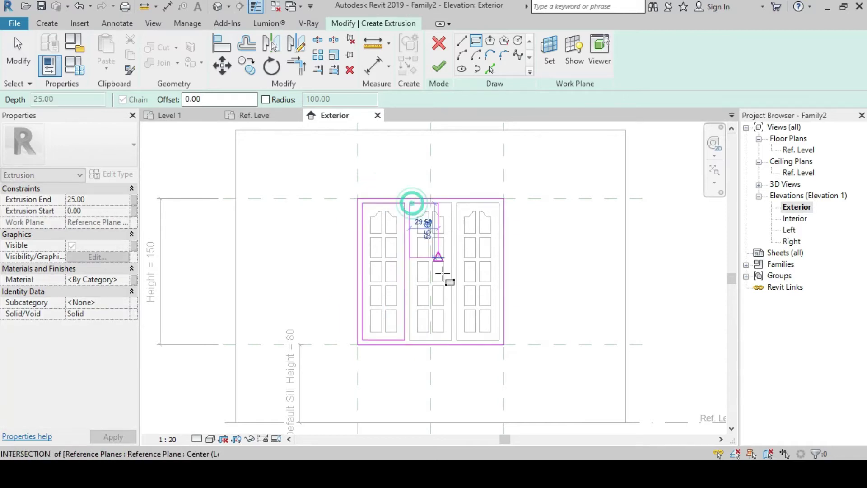
left_click(451, 339)
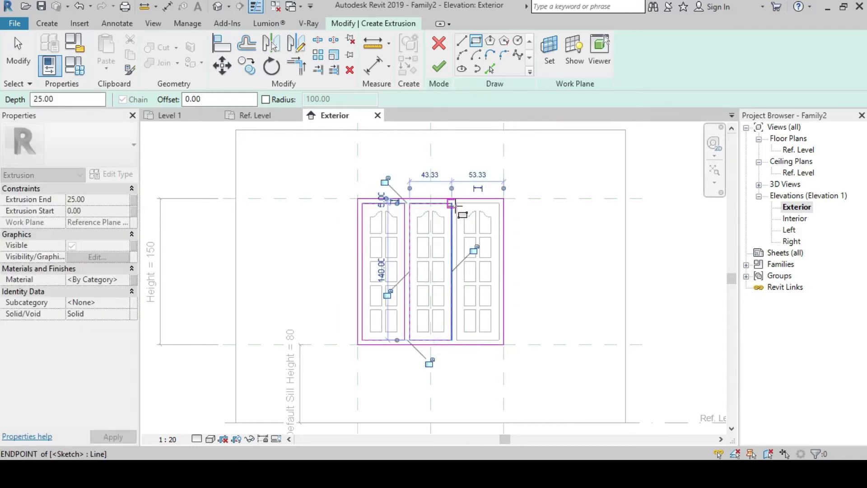
left_click(457, 203)
left_click(499, 340)
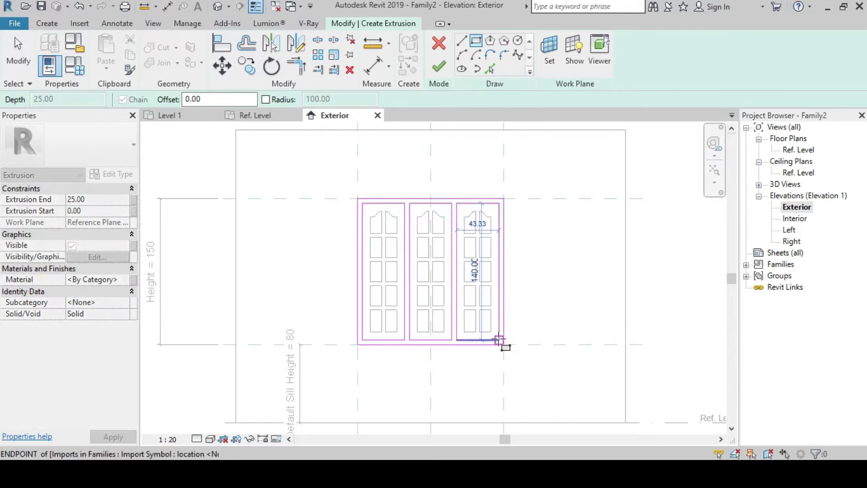
left_click(499, 339)
right_click(571, 173)
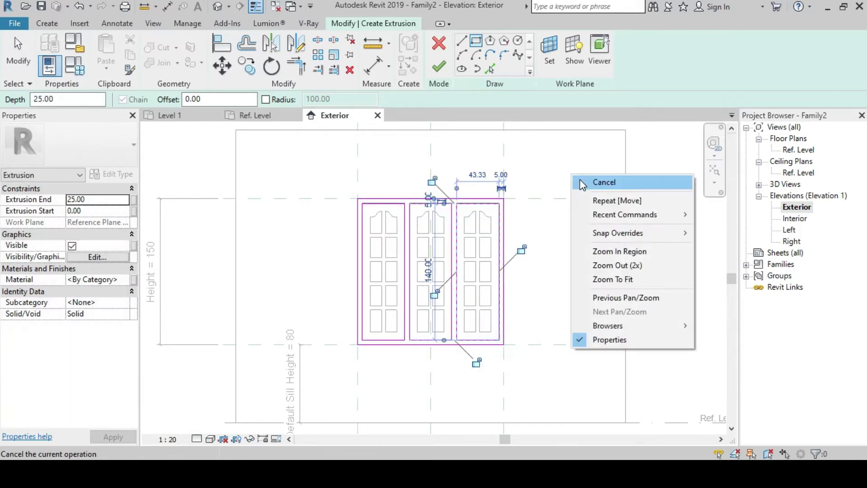
left_click(580, 180)
right_click(539, 157)
left_click(551, 161)
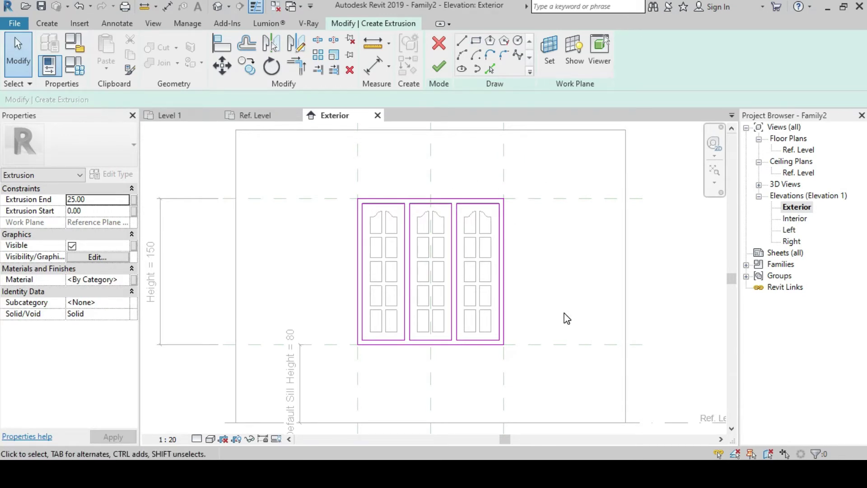
Finish the frame extrusion and set its depth to 8.
left_click(439, 68)
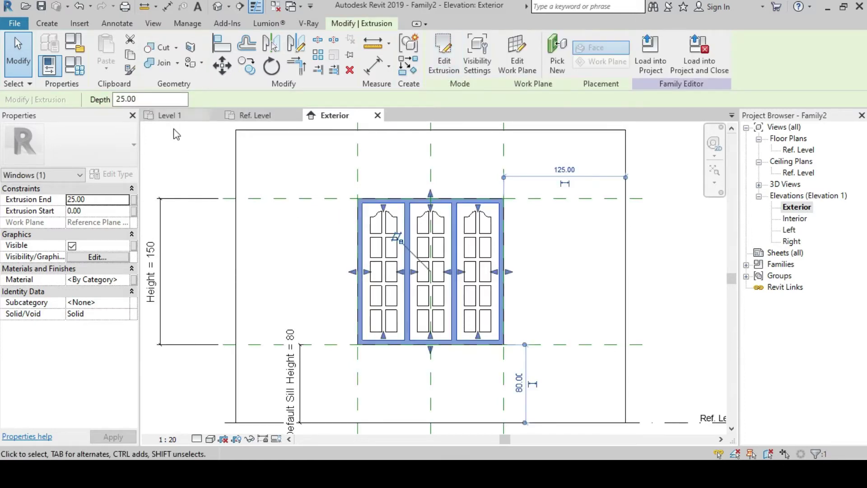
left_click_drag(163, 98, 102, 103)
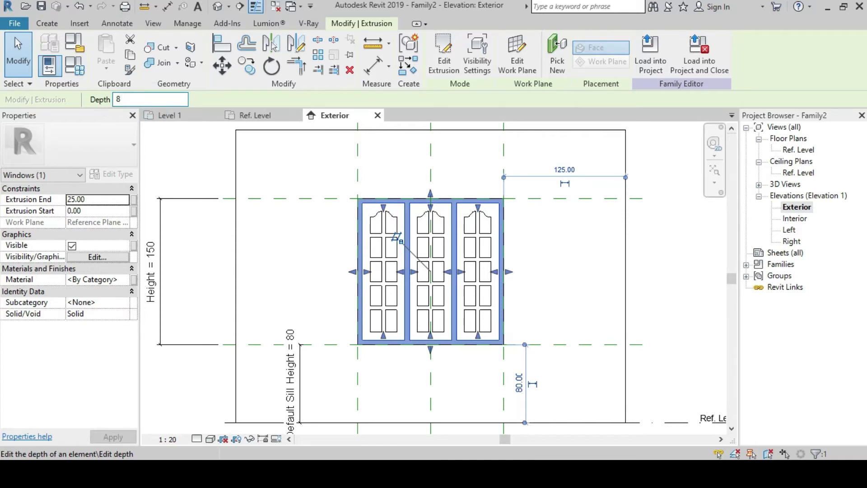
left_click(192, 147)
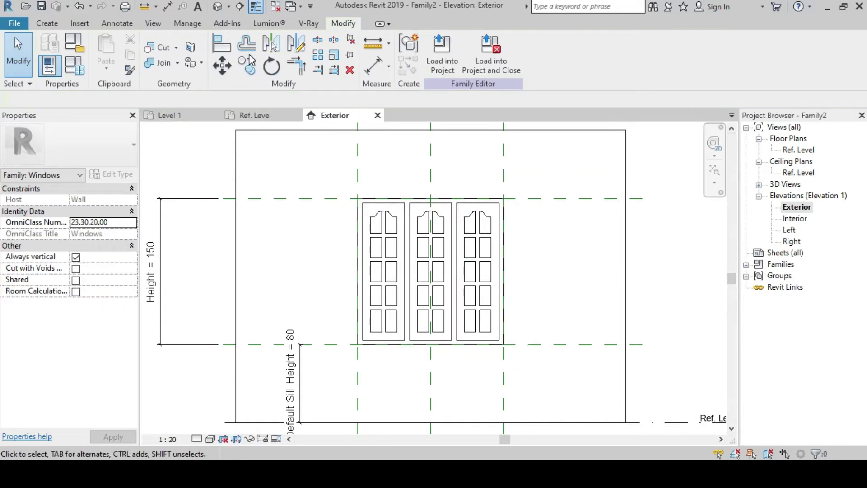
View the wall and window in Default 3D, orbited, with Shaded visual style.
left_click(218, 9)
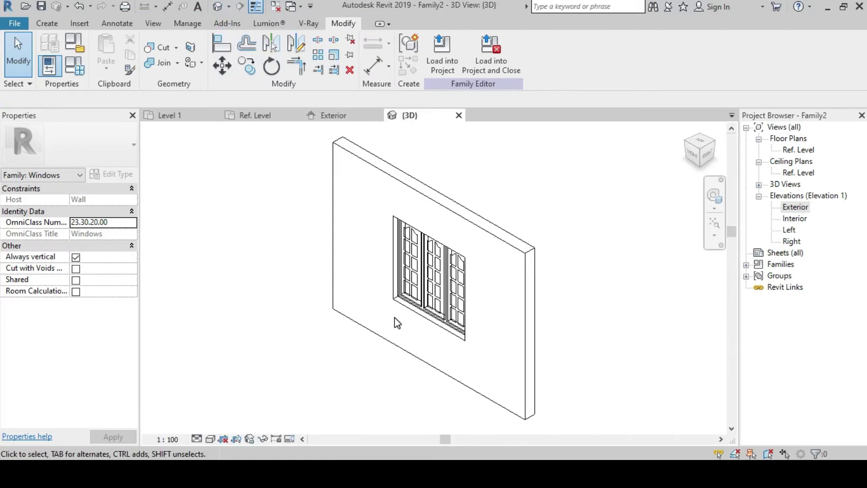
middle_click_drag(434, 345, 395, 344, "shift")
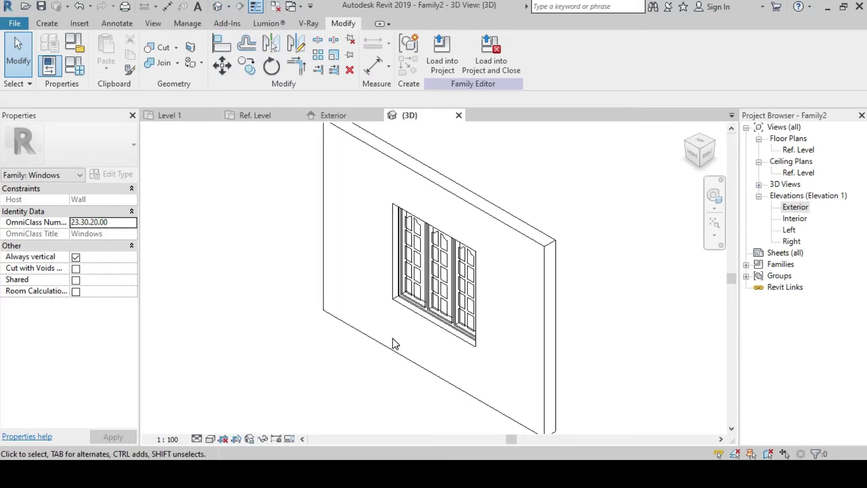
mouse_move(501, 400)
middle_mouse_down("shift")
mouse_move(351, 393)
mouse_move(393, 393)
mouse_move(381, 397)
mouse_move(405, 382)
middle_mouse_up("shift")
scroll(435, 348, "up", 1)
scroll(434, 347, "up", 1)
left_click(213, 442)
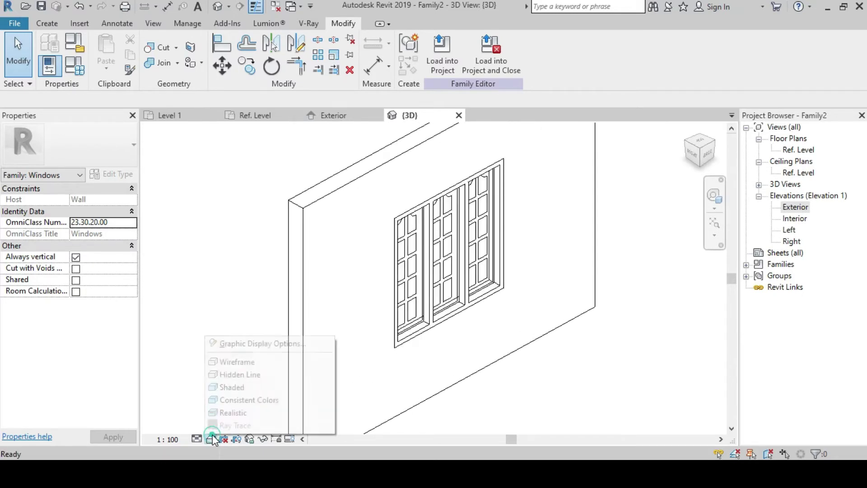
left_click(225, 387)
scroll(502, 388, "up", 1)
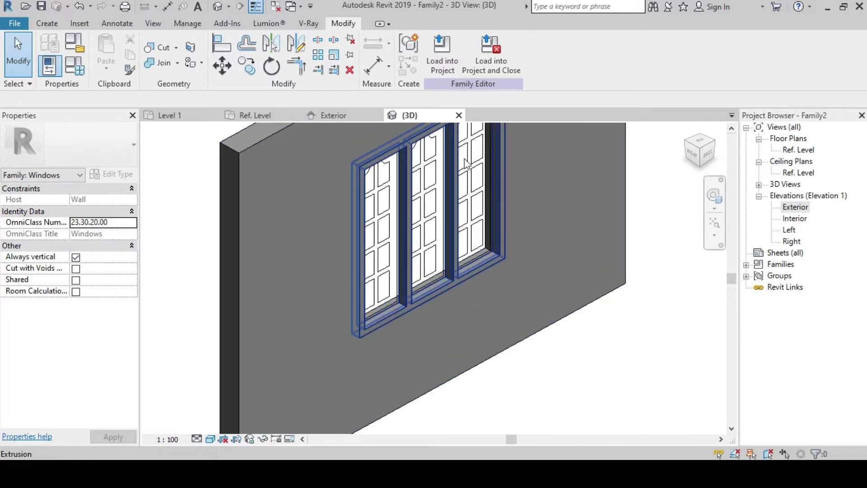
scroll(454, 329, "down", 1)
scroll(452, 327, "down", 1)
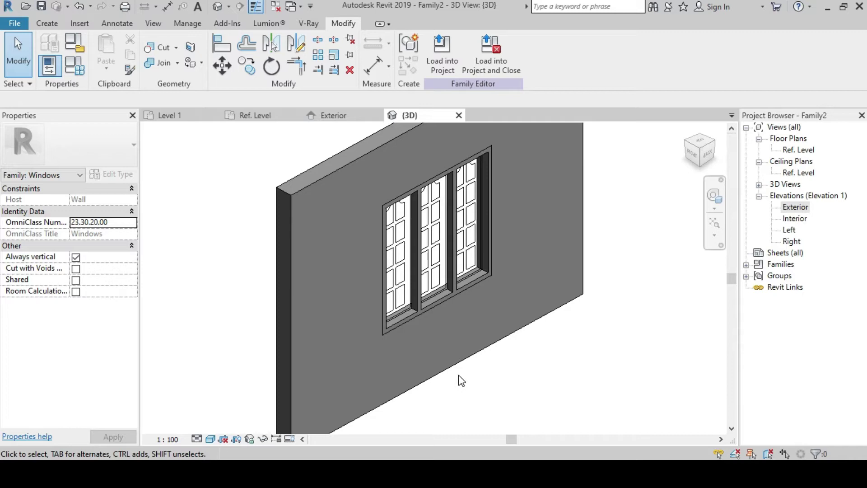
double_click(796, 208)
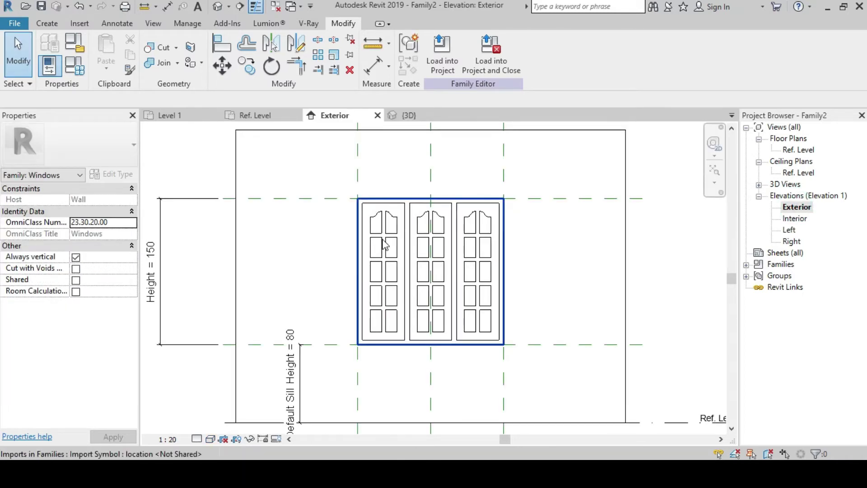
Start a new solid extrusion and draw a rectangle around the left sash.
middle_click_drag(385, 244, 354, 238)
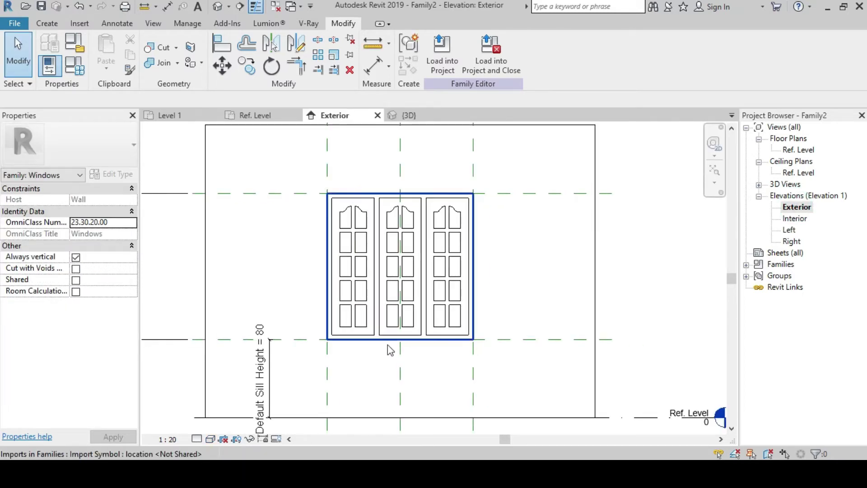
left_click(50, 24)
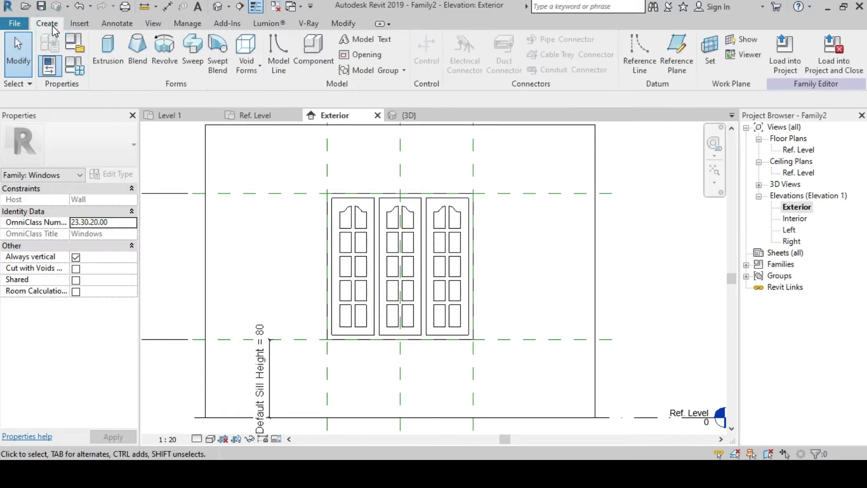
left_click(101, 48)
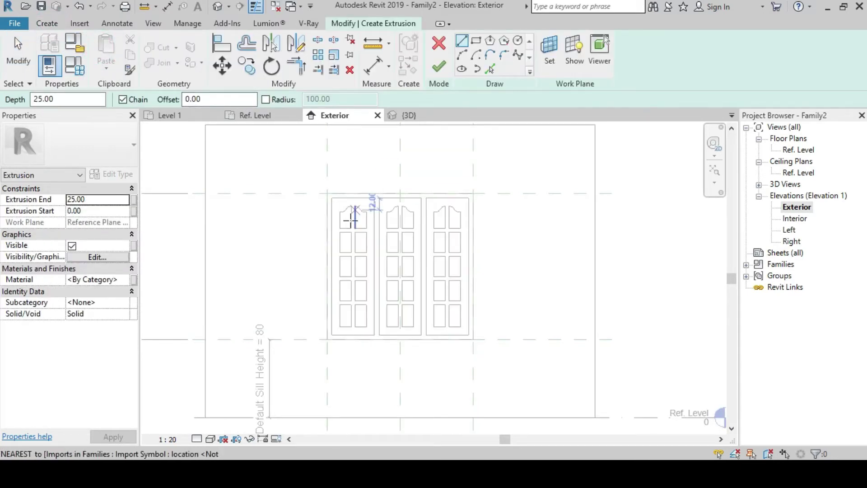
left_click(475, 42)
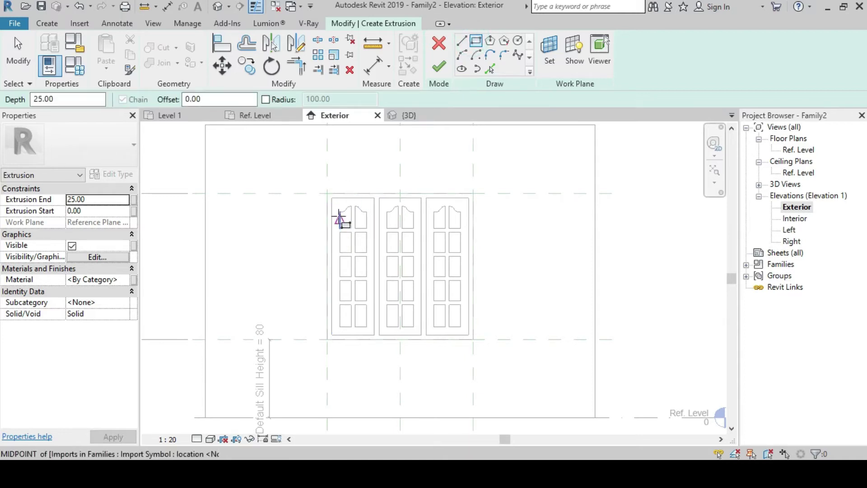
left_click(332, 198)
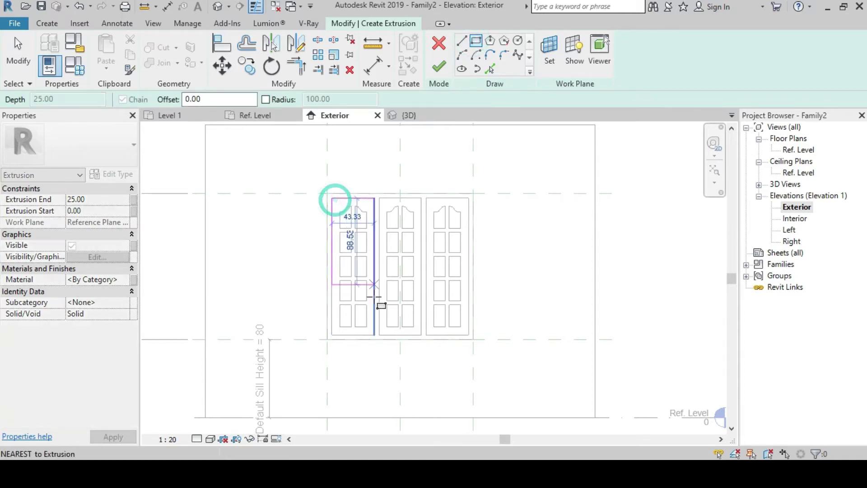
left_click(379, 334)
Outline the four lower panes of the left column as rectangles.
scroll(350, 234, "up", 2)
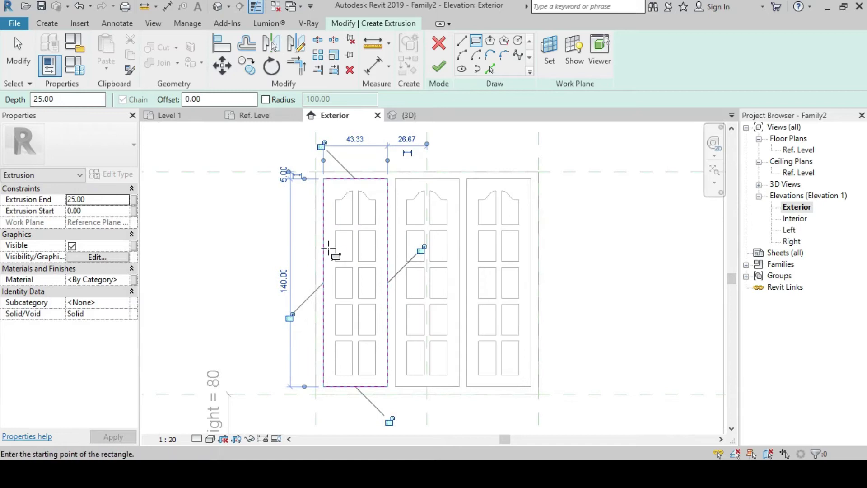
scroll(333, 368, "up", 1)
scroll(333, 377, "up", 1)
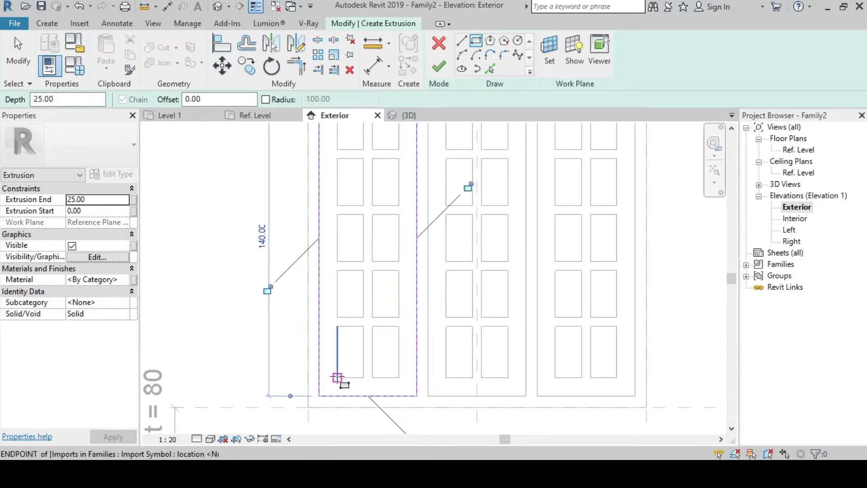
left_click(337, 377)
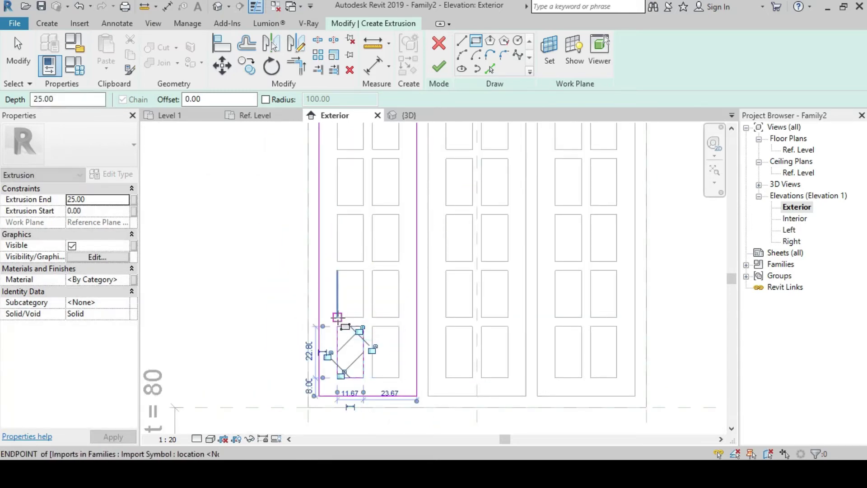
left_click(363, 327)
left_click(364, 270)
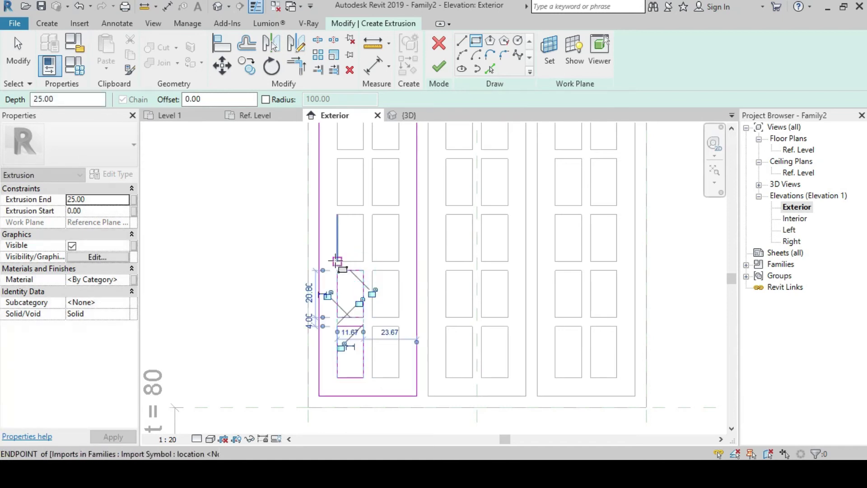
left_click(337, 262)
left_click(364, 214)
left_click(337, 205)
left_click(364, 159)
middle_click_drag(363, 159, 375, 265)
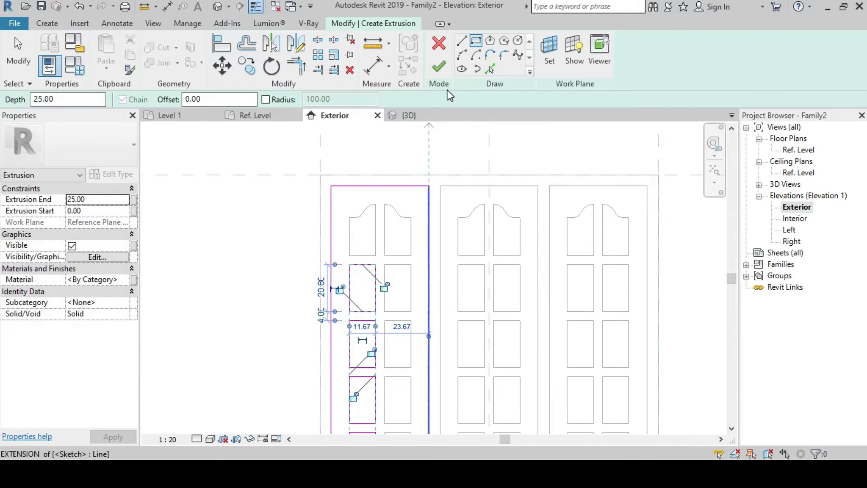
Pick the arched top panel's straight and curved edges as sketch lines.
left_click(491, 73)
left_click(349, 233)
left_click(359, 253)
left_click(363, 208)
scroll(361, 280, "up", 2)
scroll(362, 280, "up", 2)
left_click(364, 223)
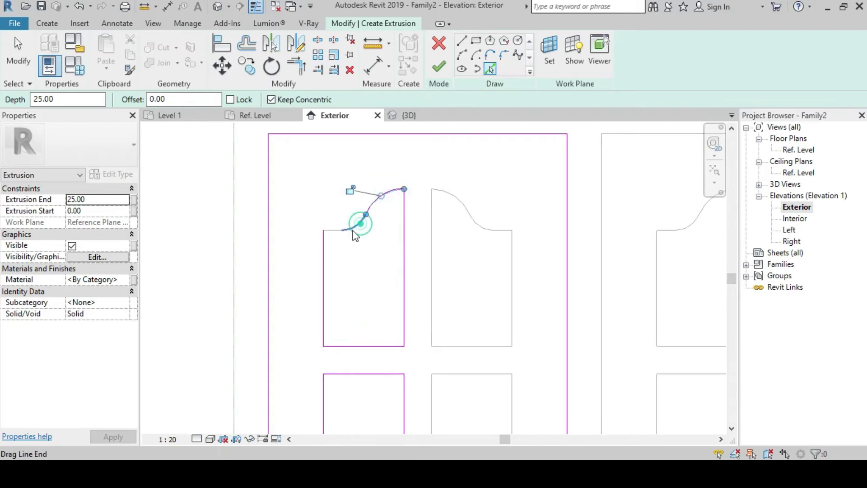
scroll(343, 208, "down", 1)
scroll(339, 190, "down", 2)
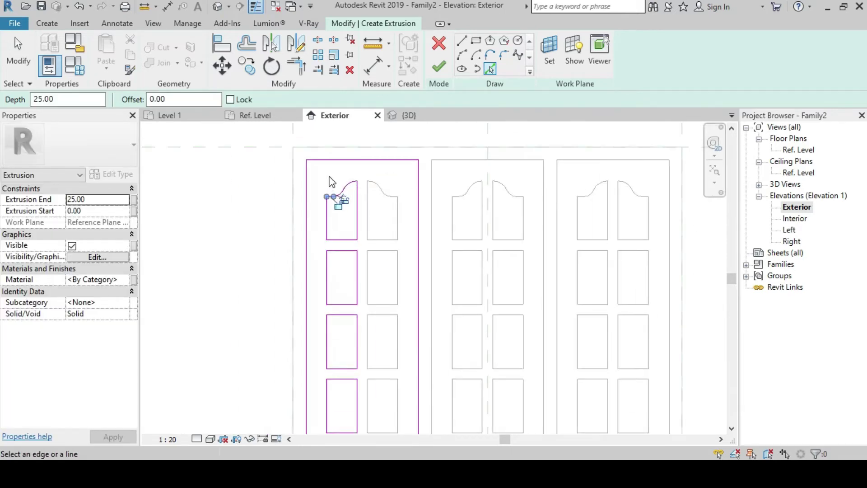
scroll(361, 183, "down", 1)
Exit the drawing tools and window-select the left column's panel sketch lines.
right_click(244, 199)
left_click(254, 200)
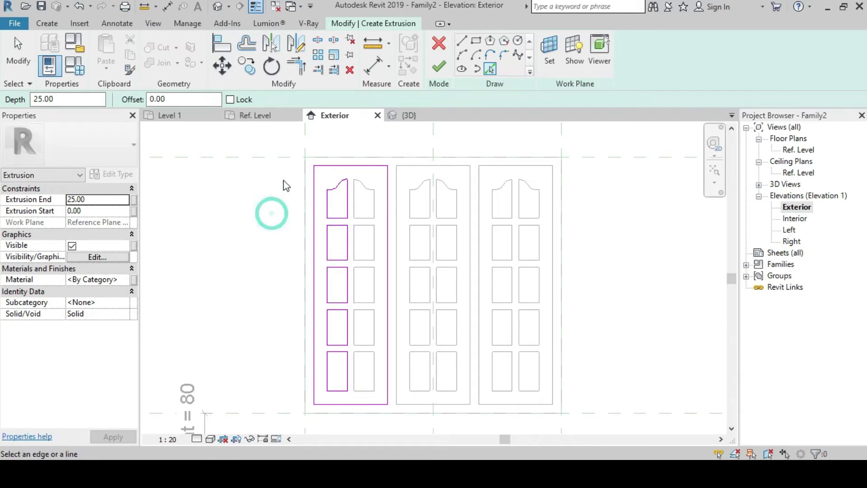
right_click(286, 186)
left_click(287, 188)
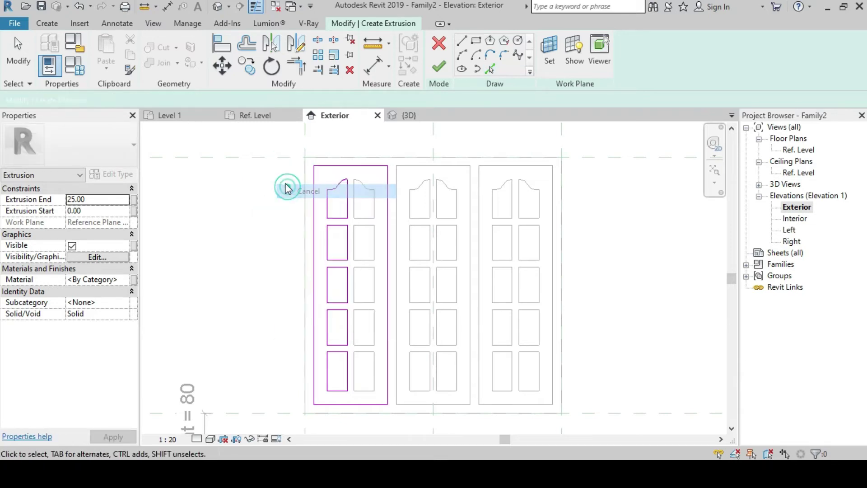
left_click_drag(283, 175, 353, 403)
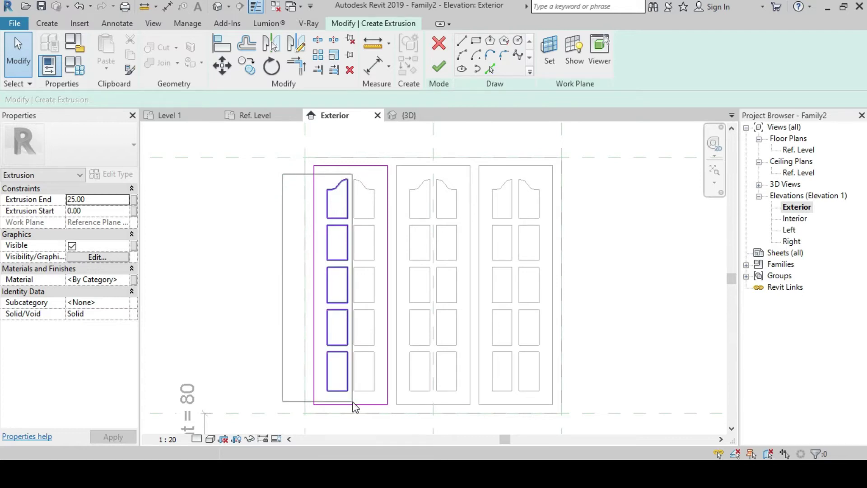
Mirror the left column's panel outlines onto the right column about a drawn axis.
left_click(297, 48)
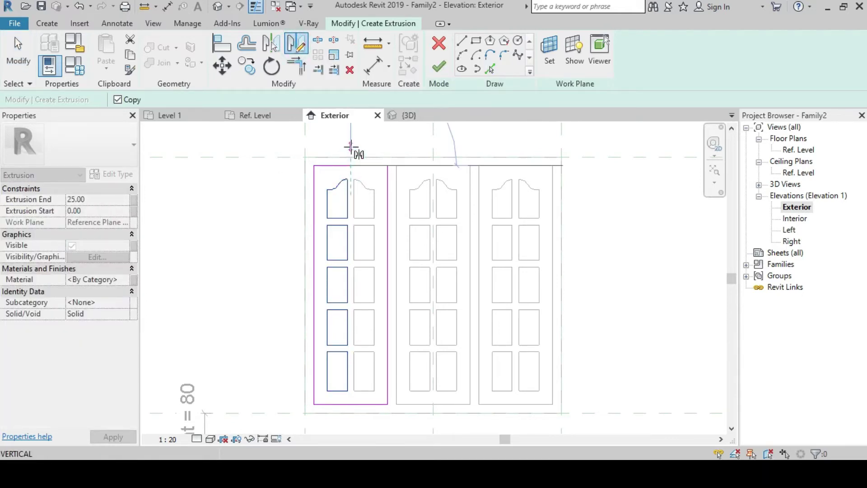
left_click(350, 144)
left_click(302, 189)
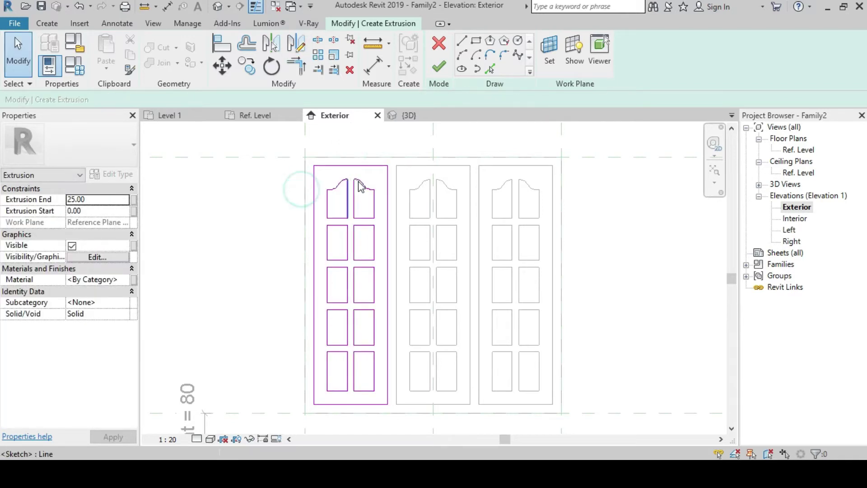
scroll(294, 193, "down", 1)
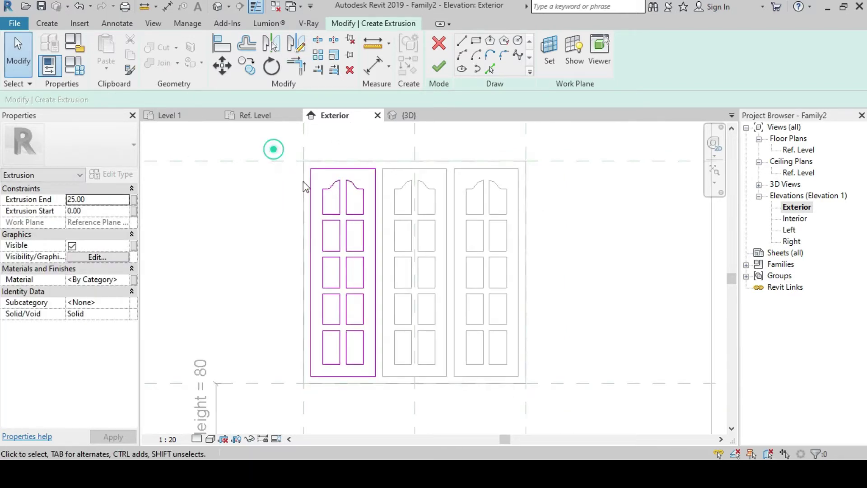
Copy the left door's panel outlines into the middle and right doors, then finish the extrusion.
left_click_drag(305, 187, 382, 387)
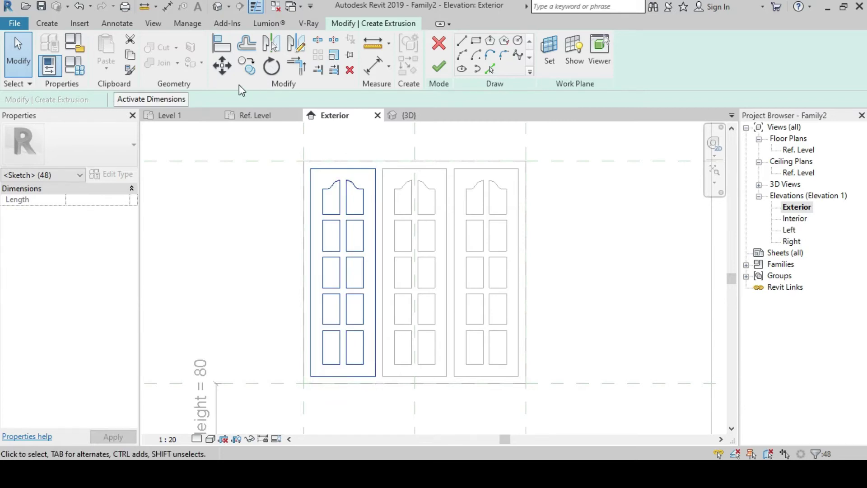
left_click(247, 65)
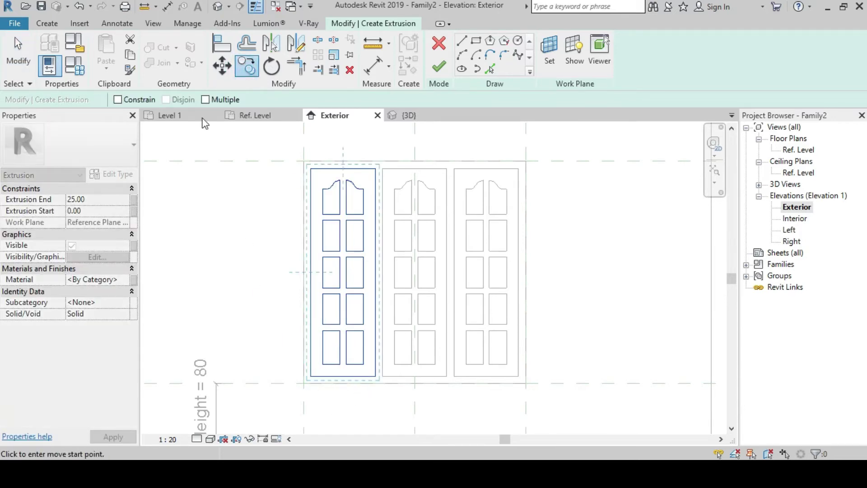
left_click(205, 99)
left_click(340, 371)
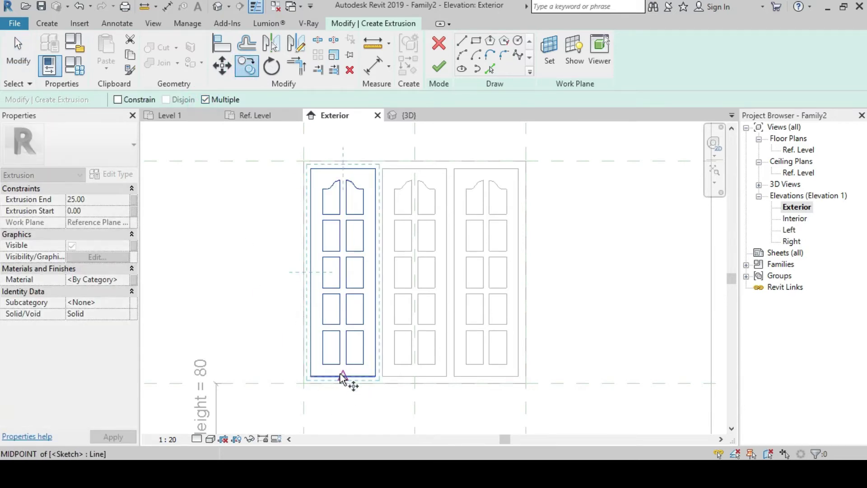
left_click(412, 377)
left_click(487, 383)
right_click(575, 224)
left_click(577, 227)
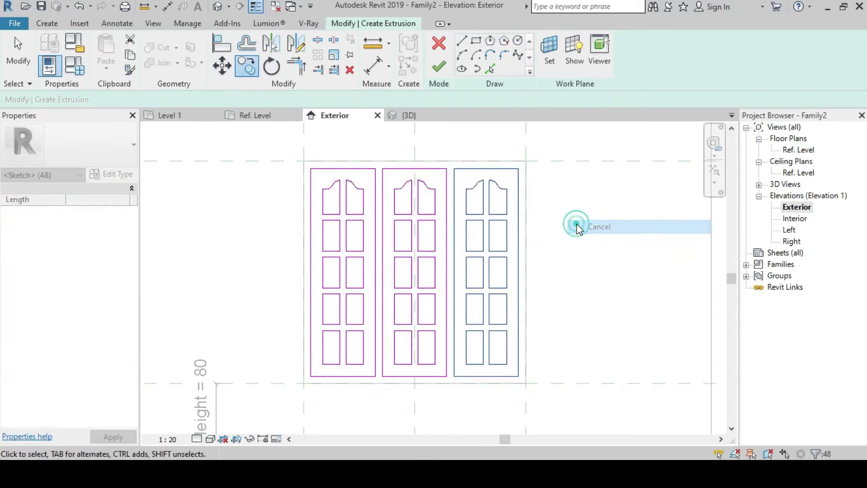
left_click(437, 70)
Change the sash extrusion's Depth from 25 to 2 on the Options Bar.
double_click(139, 101)
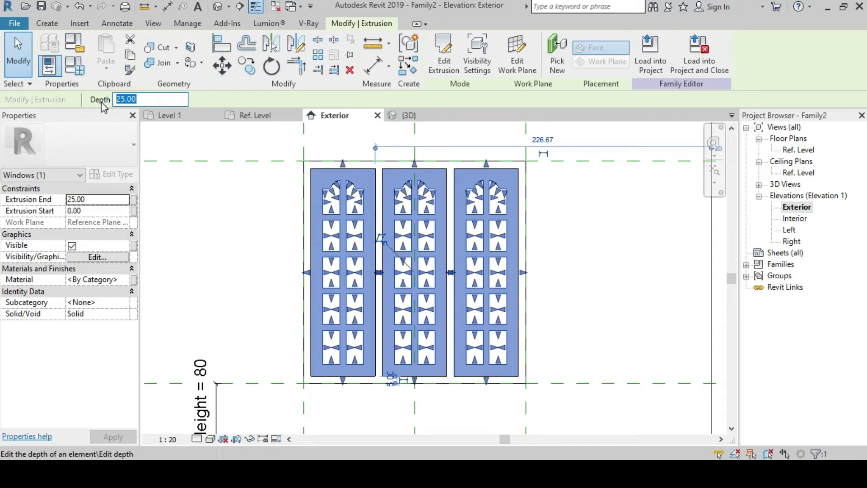
type("2")
left_click(221, 260)
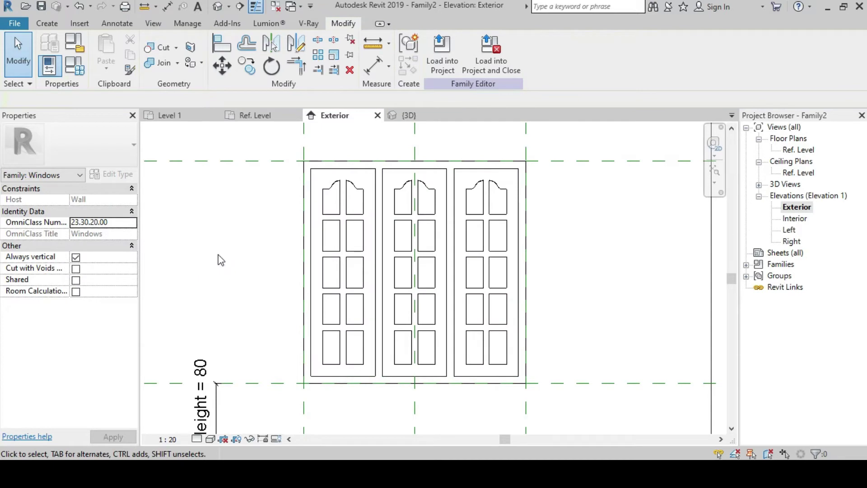
left_click(217, 6)
scroll(423, 337, "up", 2)
scroll(416, 281, "up", 3)
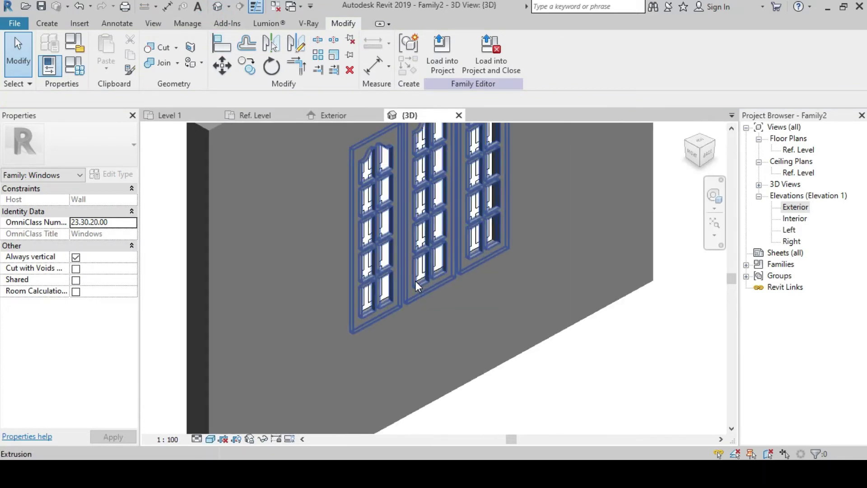
scroll(415, 281, "up", 2)
scroll(434, 285, "up", 1)
scroll(443, 302, "down", 1)
scroll(447, 317, "down", 2)
scroll(447, 317, "down", 1)
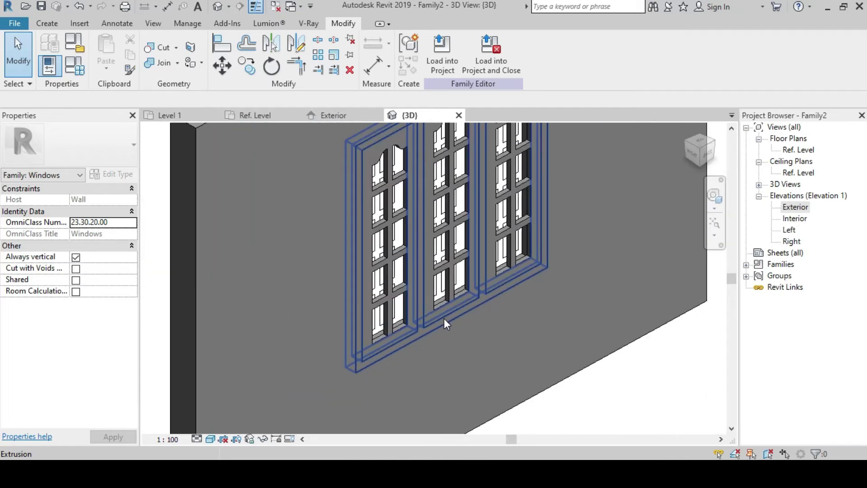
double_click(796, 207)
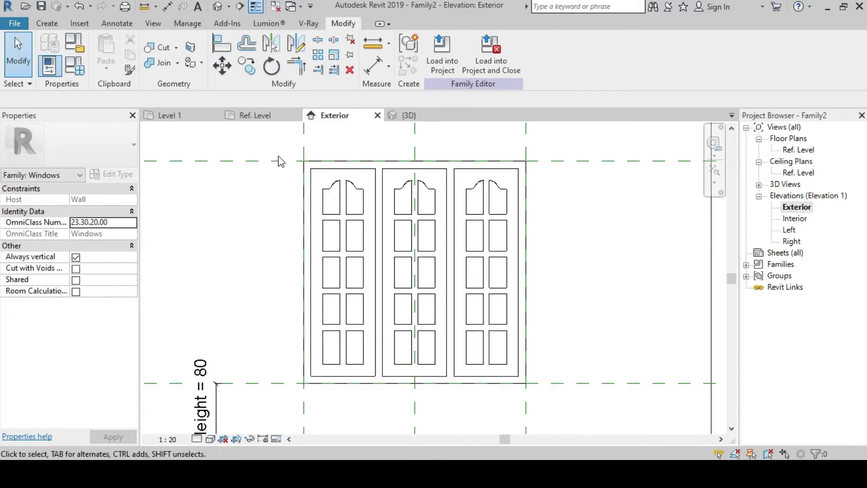
left_click(47, 23)
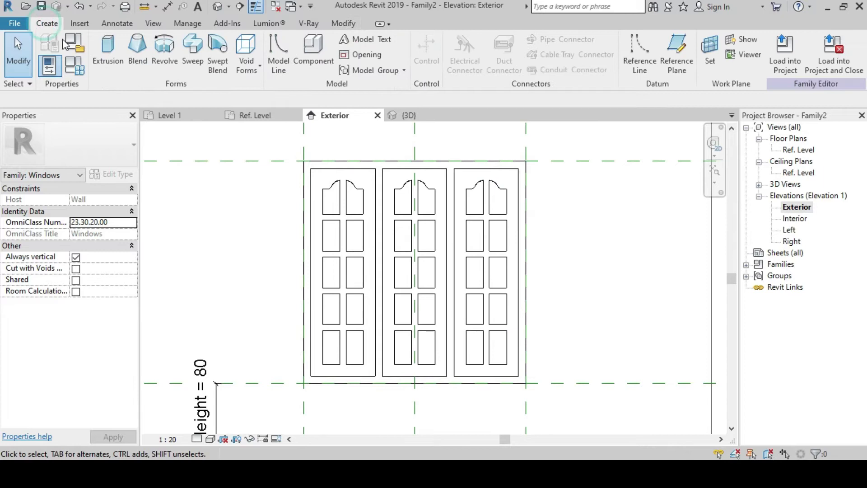
Start a new extrusion sketch and draw three stacked rectangular pane outlines in the left sash.
left_click(107, 47)
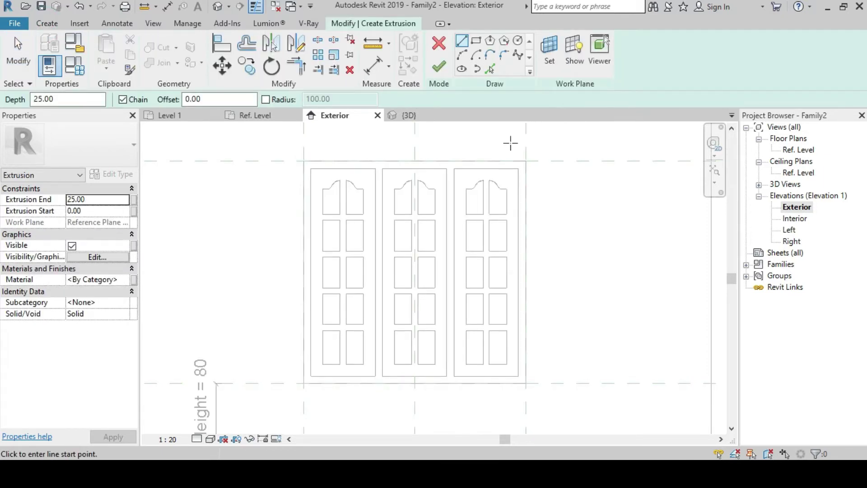
scroll(356, 346, "up", 2)
scroll(354, 361, "up", 2)
scroll(334, 307, "up", 1)
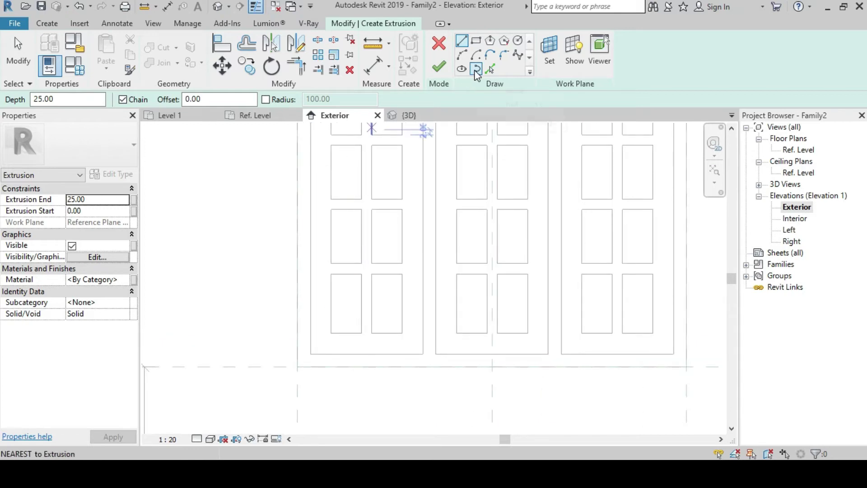
left_click(476, 41)
left_click(331, 333)
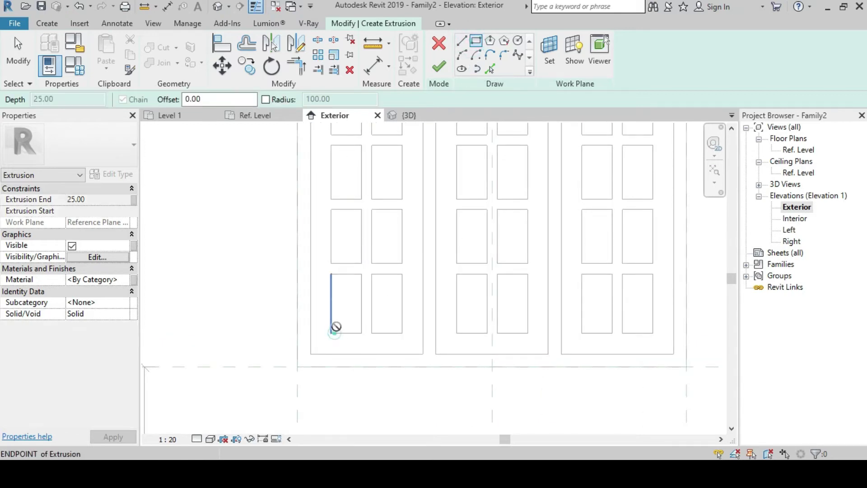
left_click(360, 277)
left_click(331, 264)
left_click(362, 209)
left_click(332, 199)
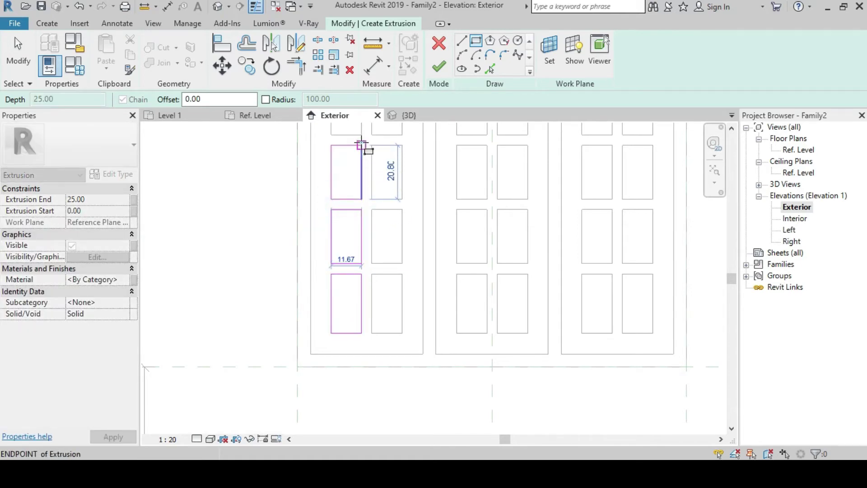
left_click(361, 145)
middle_click_drag(395, 225, 412, 330)
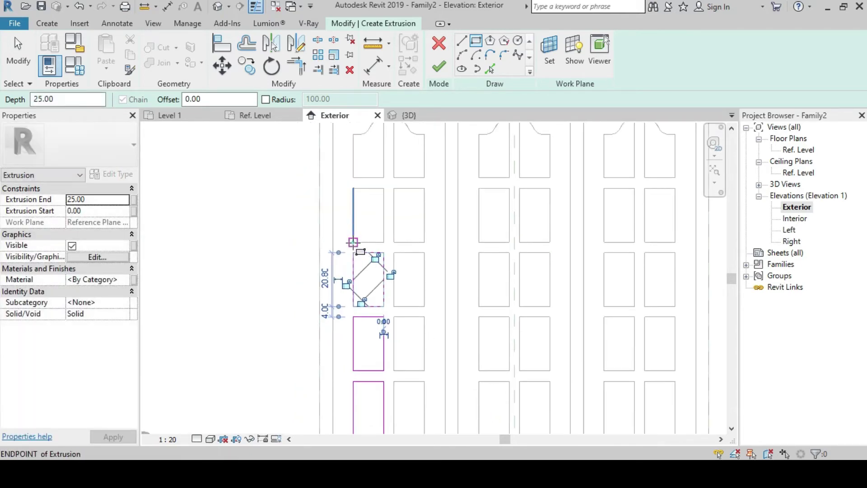
left_click(383, 193)
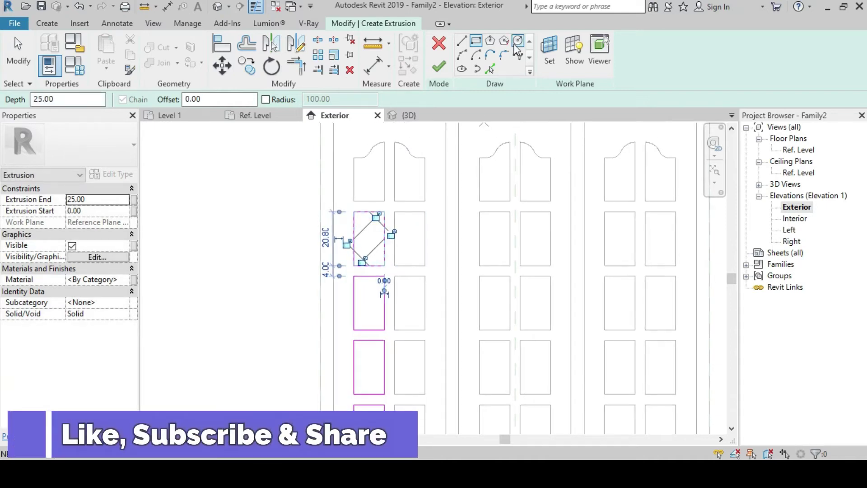
Pick the existing arched panel edges as sketch lines, arc top included.
left_click(492, 70)
left_click(383, 185)
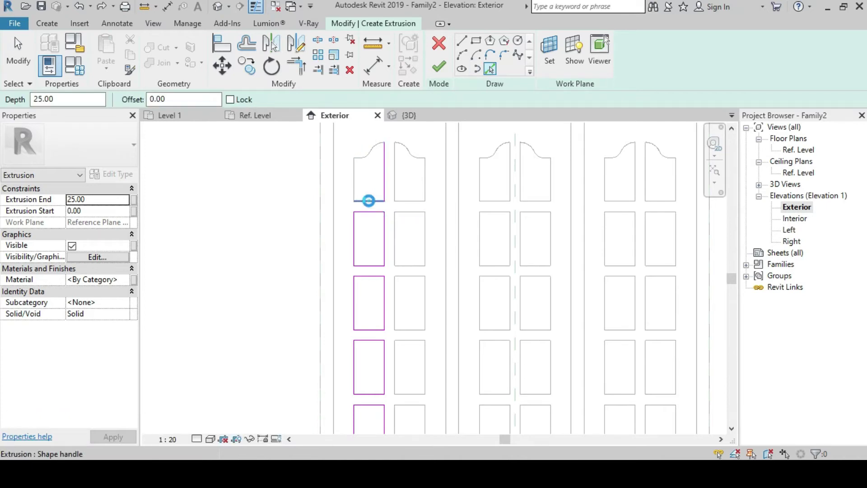
left_click(368, 201)
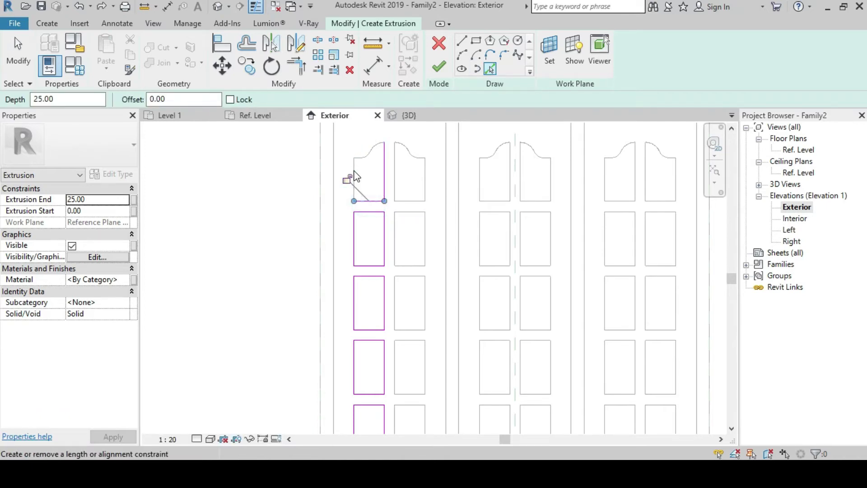
scroll(368, 156, "up", 1)
left_click(374, 142)
left_click(350, 177)
scroll(359, 162, "up", 5)
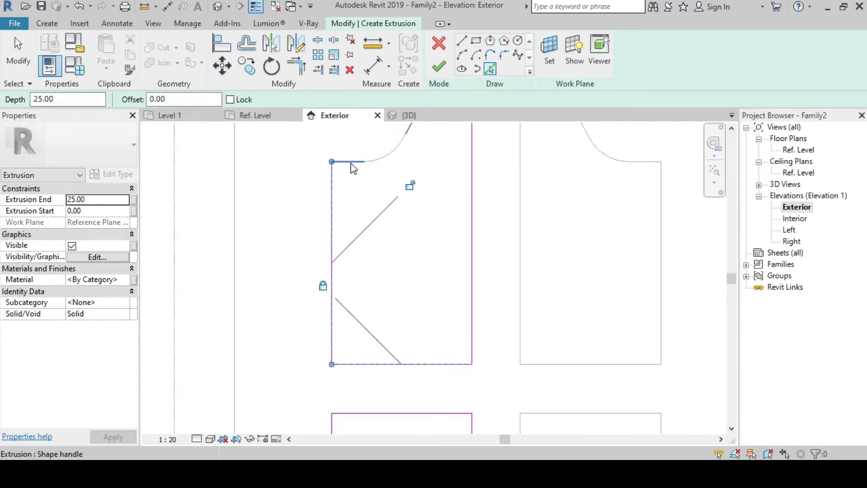
left_click(381, 157)
scroll(376, 189, "down", 3)
scroll(374, 188, "down", 3)
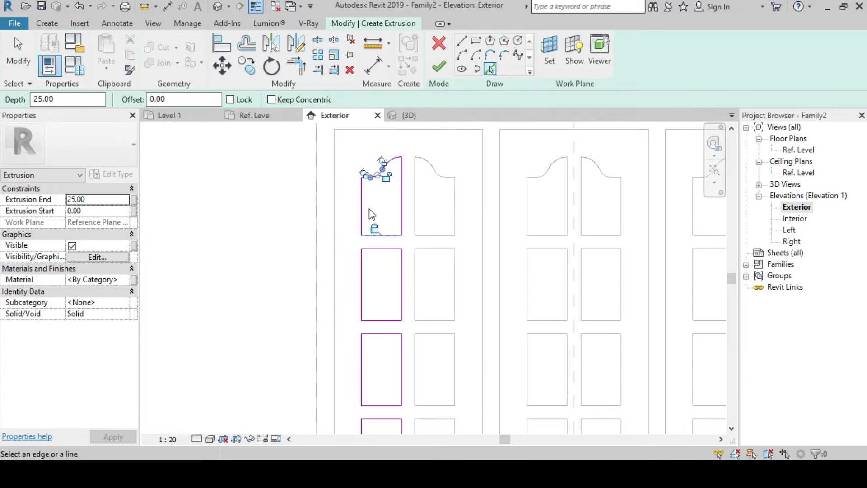
right_click(287, 186)
left_click(291, 187)
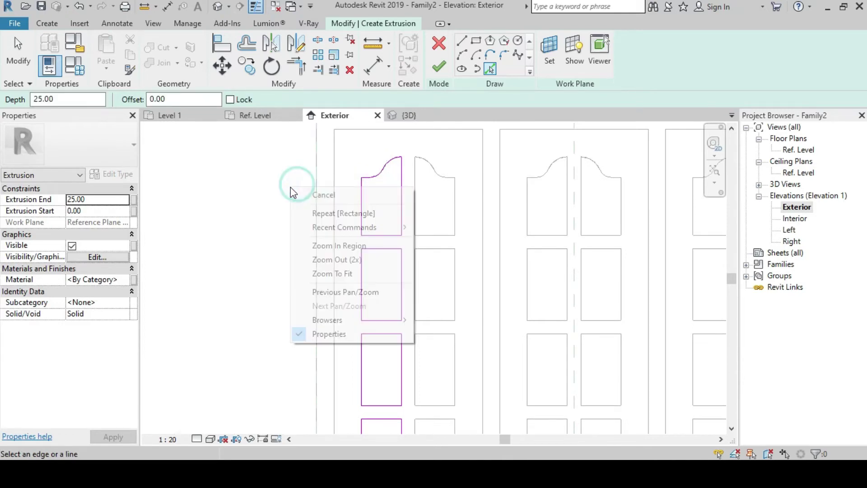
scroll(293, 188, "down", 2)
scroll(290, 183, "down", 2)
Mirror the left column of panel outlines across a drawn axis to form the second column.
left_click_drag(288, 164, 342, 369)
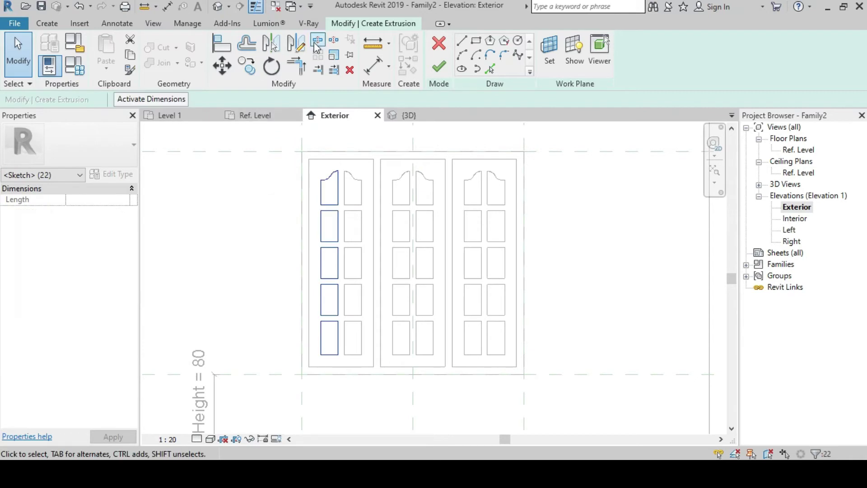
left_click(296, 43)
left_click(339, 152)
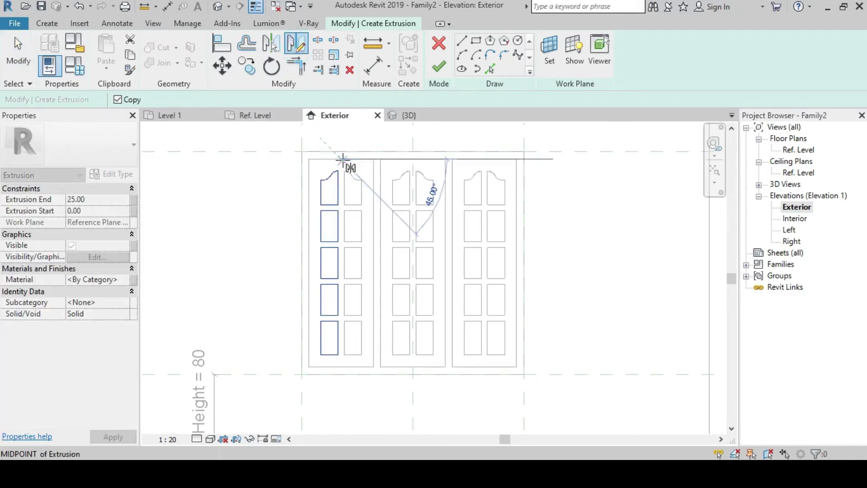
left_click(343, 142)
right_click(280, 178)
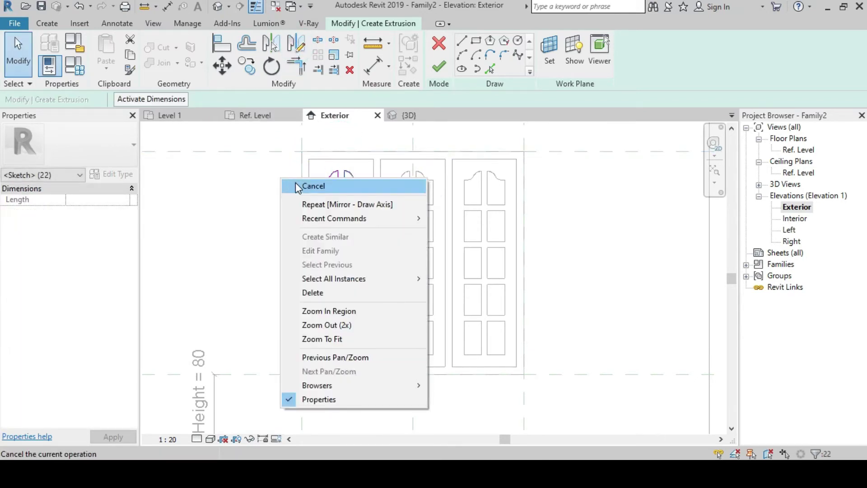
left_click(293, 185)
Copy the left sash's panel outlines into the middle and right sashes.
left_click_drag(274, 163, 378, 380)
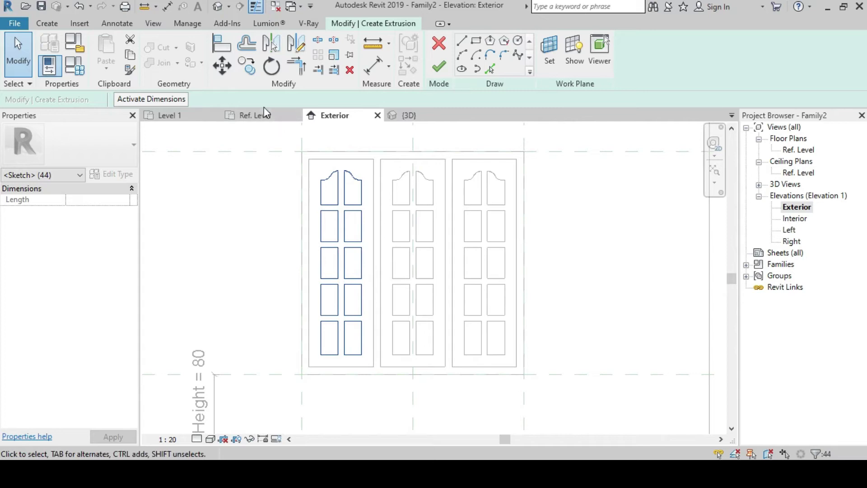
left_click(247, 66)
scroll(341, 397, "up", 2)
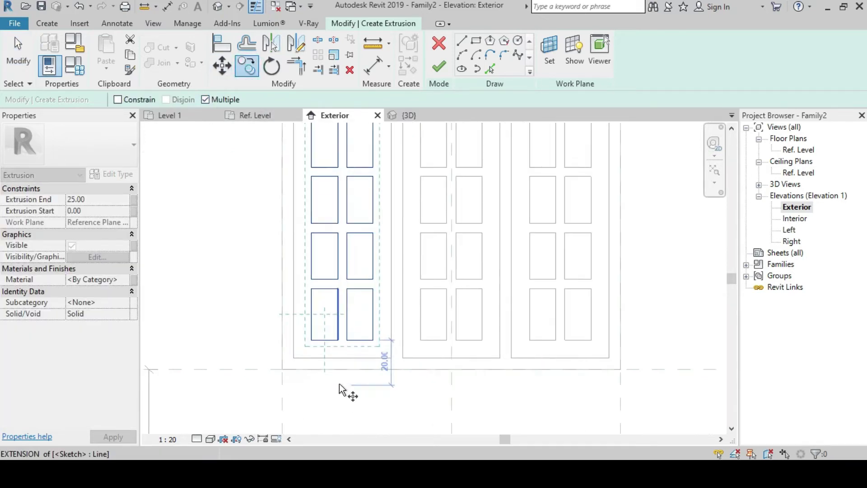
left_click(342, 358)
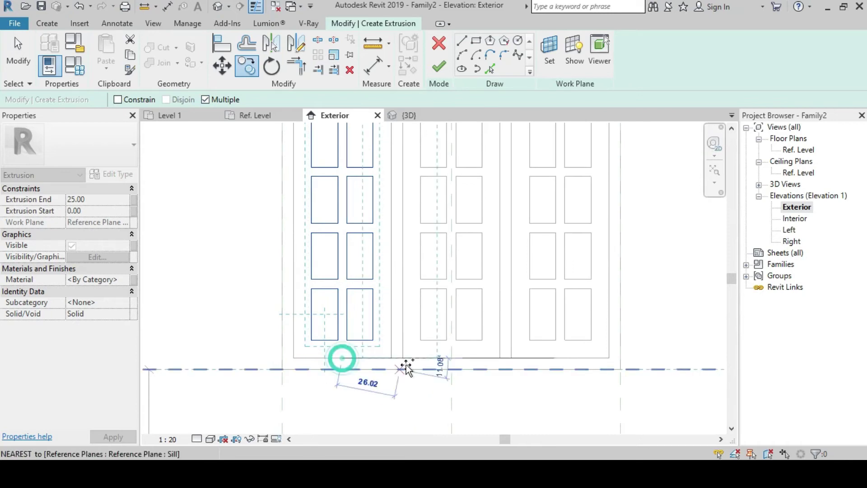
left_click(452, 357)
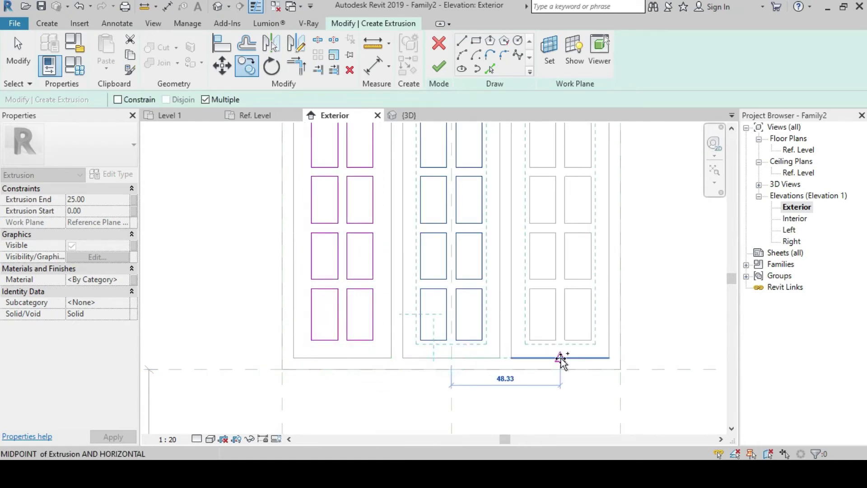
left_click(557, 358)
right_click(380, 271)
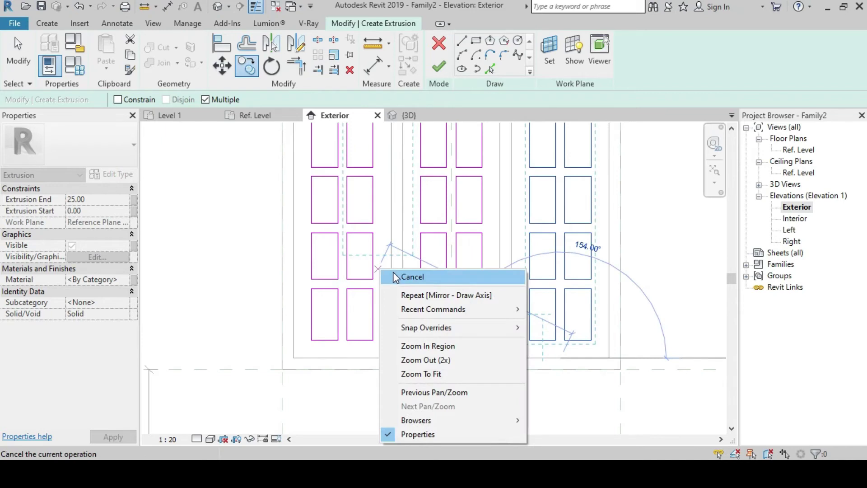
left_click(397, 277)
scroll(278, 311, "down", 1)
scroll(279, 312, "down", 1)
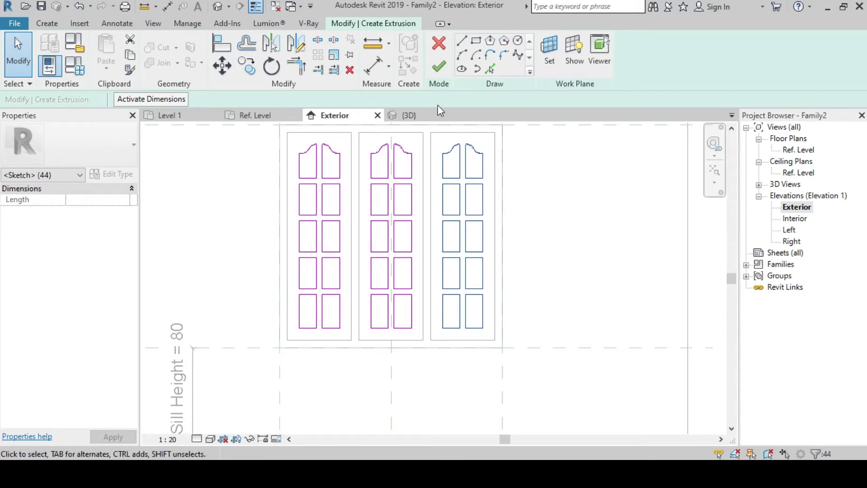
Finish the panel sketch and change the extrusion depth to 1.
left_click(438, 68)
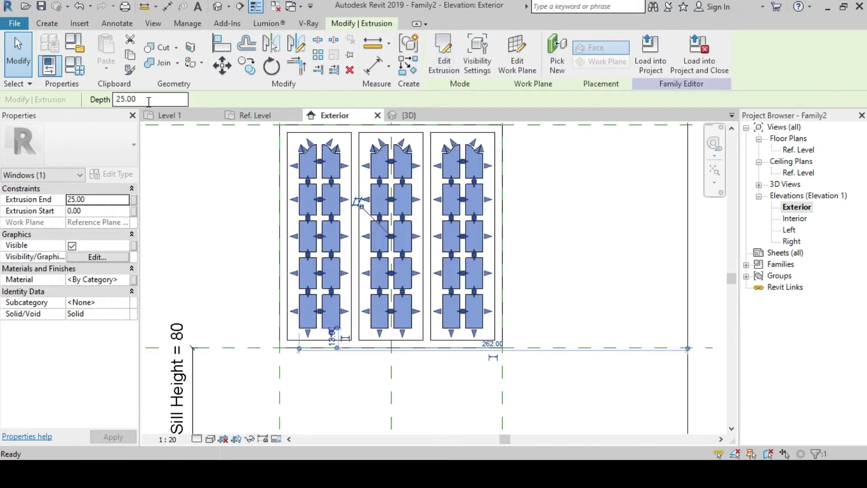
left_click(121, 99)
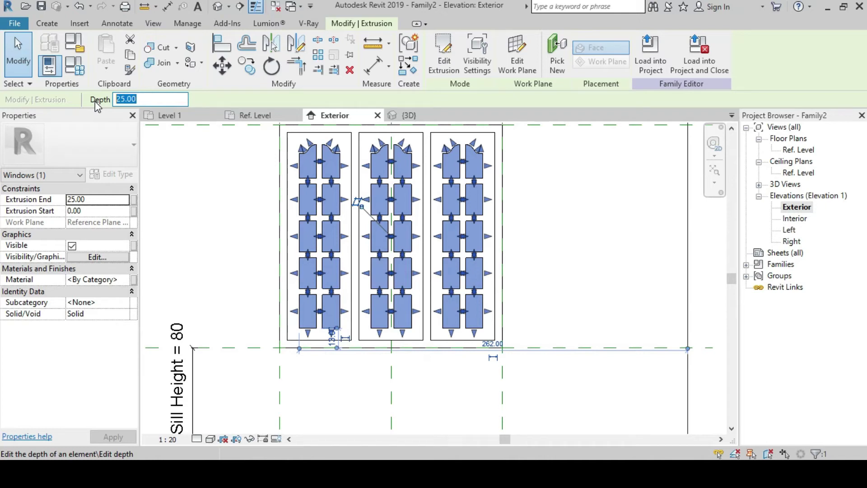
type("1")
left_click(193, 171)
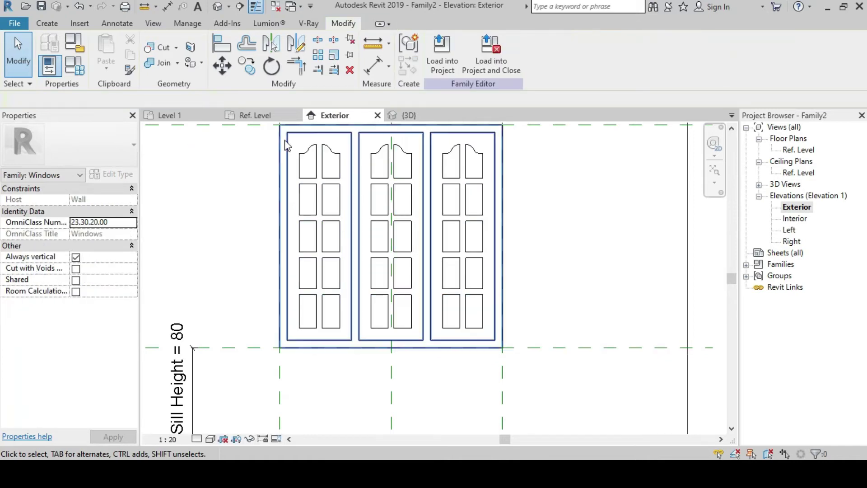
Orbit and zoom around the panelled window in the {3D} view, then open the Ref. Level plan.
left_click(225, 11)
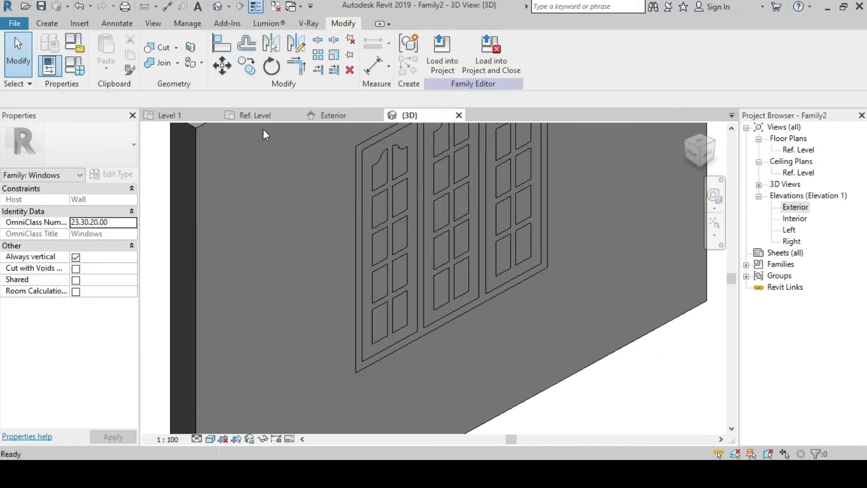
scroll(384, 338, "up", 2)
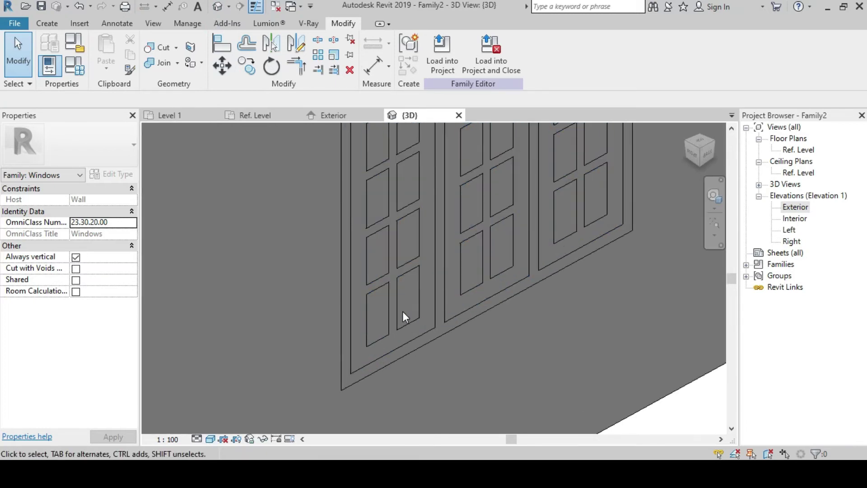
middle_click_drag(382, 339, 404, 316, "shift")
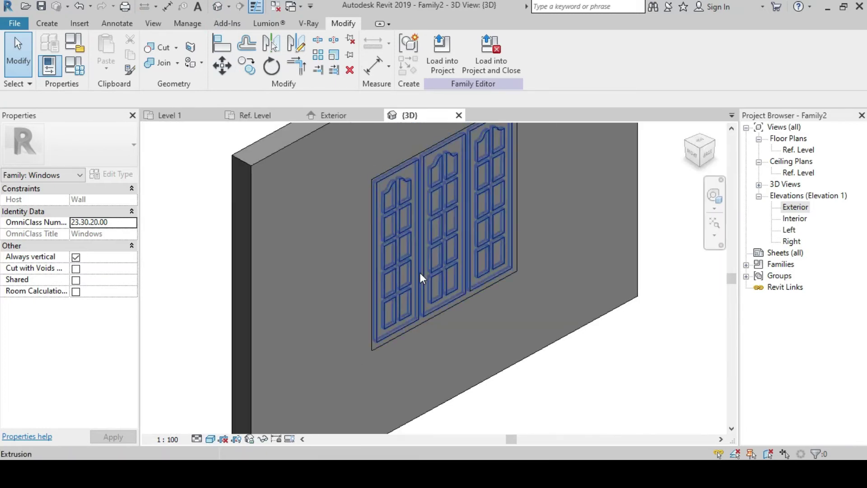
middle_click_drag(378, 336, 476, 325, "shift")
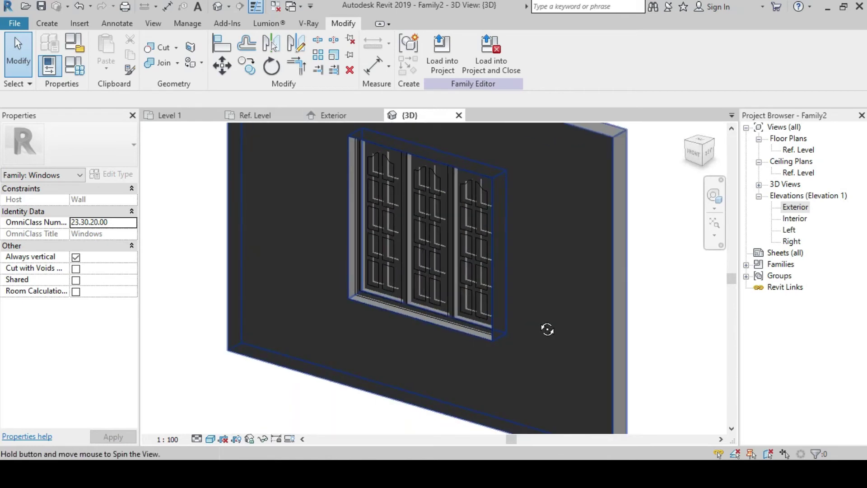
scroll(474, 324, "up", 2)
scroll(474, 324, "up", 2)
scroll(497, 230, "up", 2)
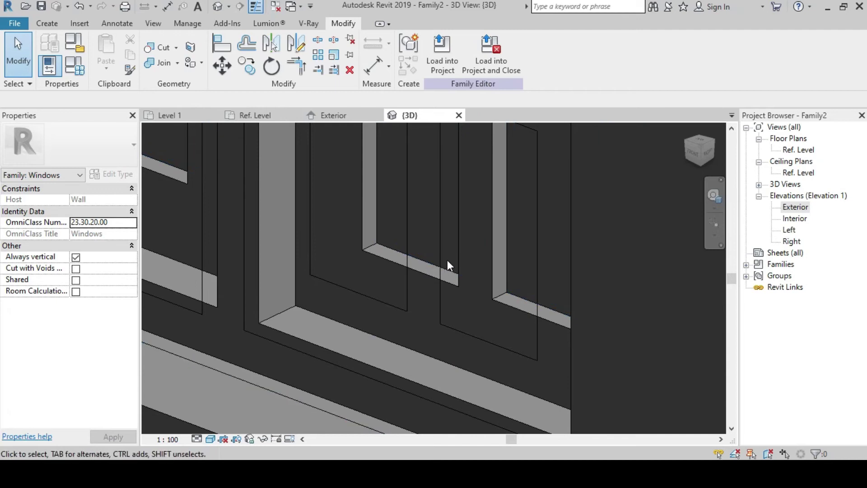
scroll(402, 277, "down", 2)
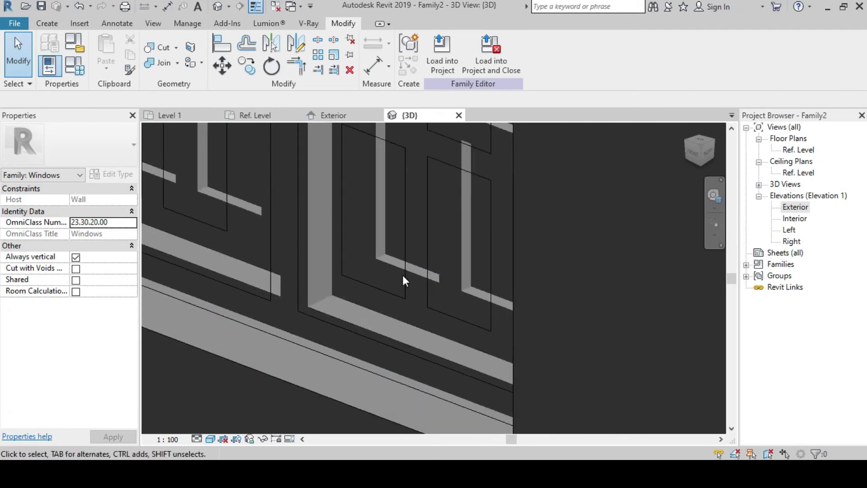
scroll(402, 275, "down", 2)
mouse_move(403, 278)
middle_mouse_down("shift")
mouse_move(556, 343)
mouse_move(407, 354)
mouse_move(518, 331)
middle_mouse_up("shift")
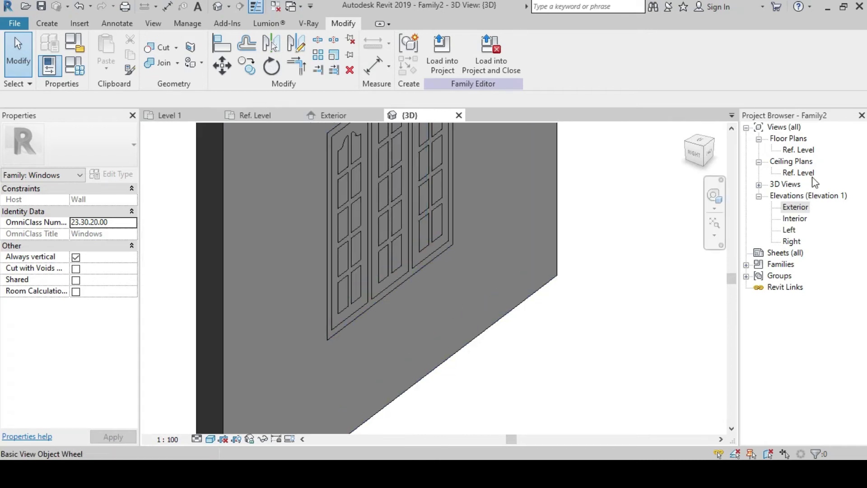
double_click(796, 151)
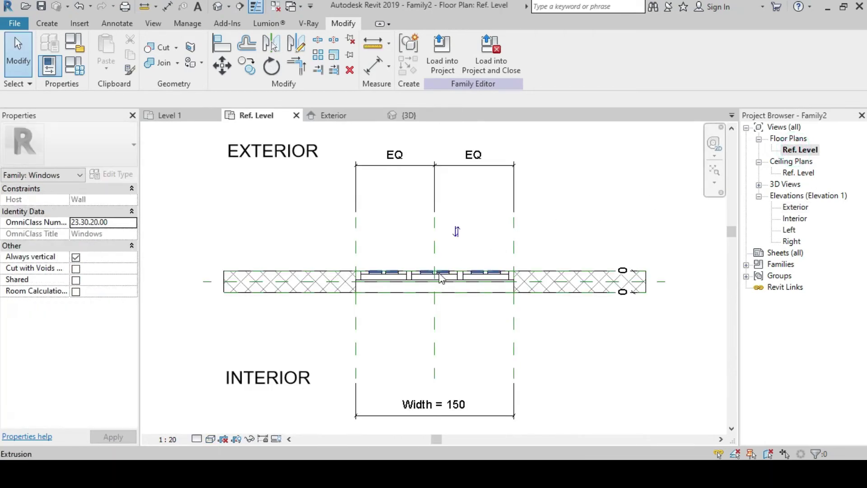
Move the 1-deep panel extrusion, with Disjoin on, to snap at the wall midpoint in plan.
scroll(388, 271, "up", 3)
scroll(394, 273, "up", 2)
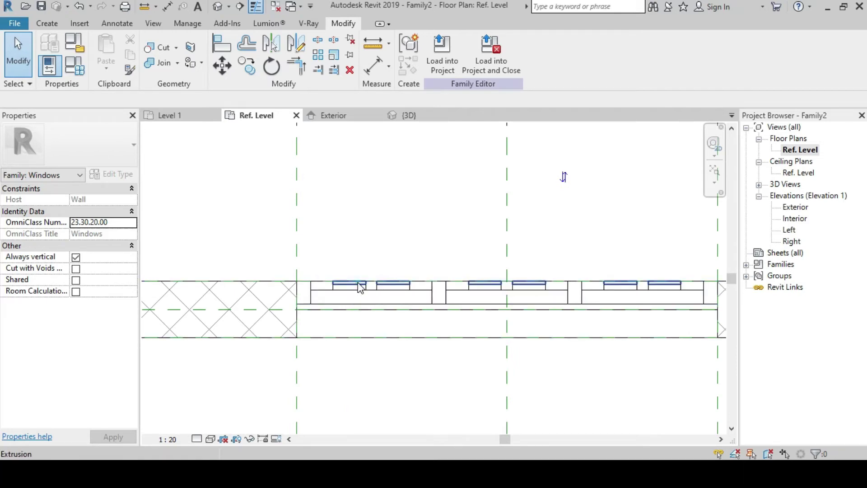
left_click(359, 286)
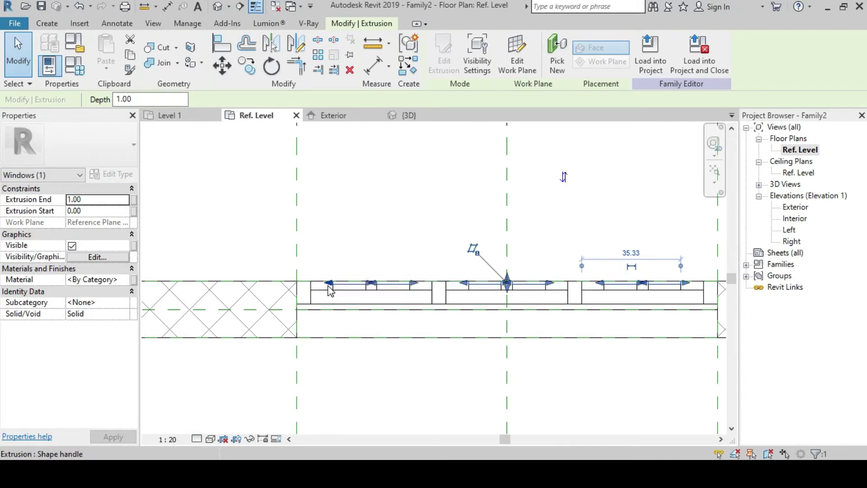
scroll(330, 291, "up", 2)
scroll(330, 291, "up", 2)
scroll(330, 291, "up", 2)
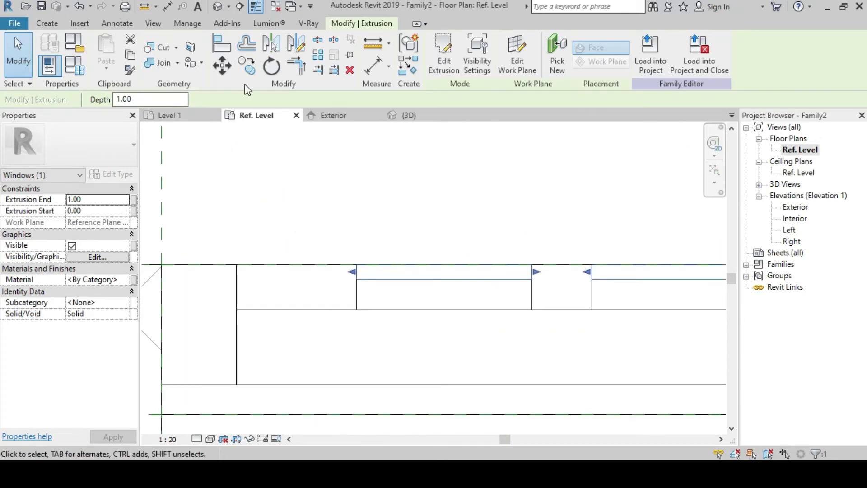
left_click(222, 65)
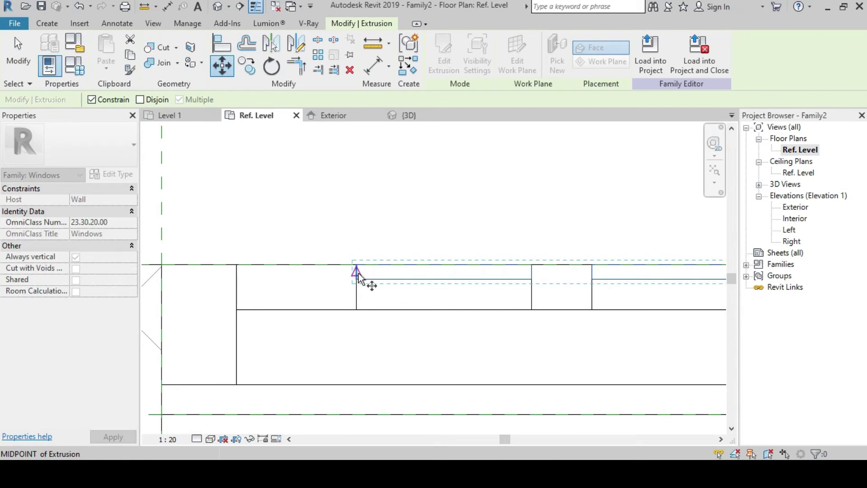
left_click(357, 271)
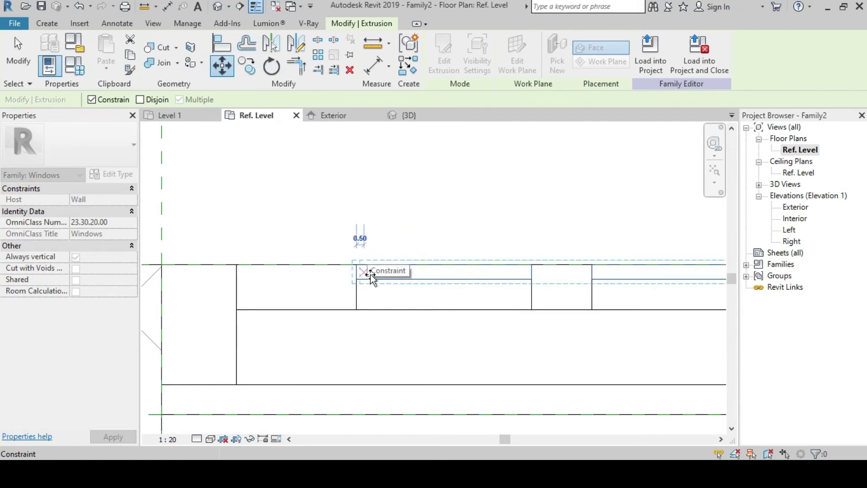
left_click(91, 100)
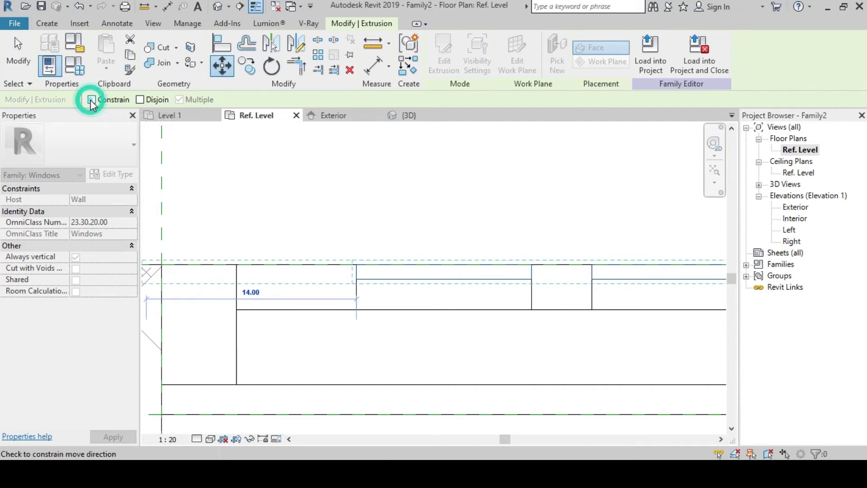
left_click(140, 99)
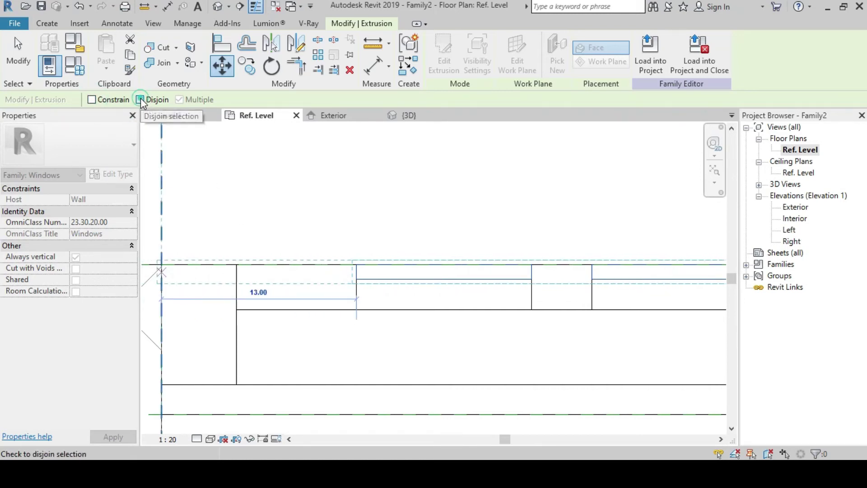
left_click(348, 291)
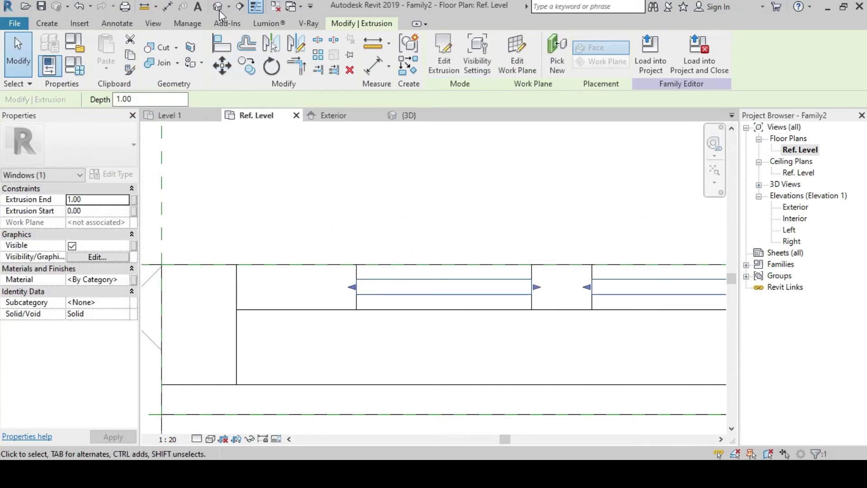
right_click(280, 198)
left_click(293, 199)
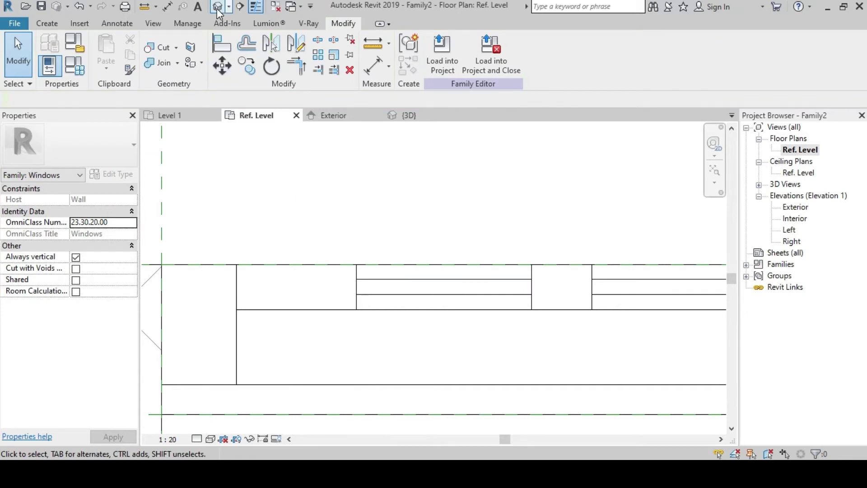
Zoom and orbit the {3D} view to frame the wall, then select the window frame extrusion.
left_click(217, 9)
scroll(391, 282, "up", 2)
scroll(386, 278, "up", 3)
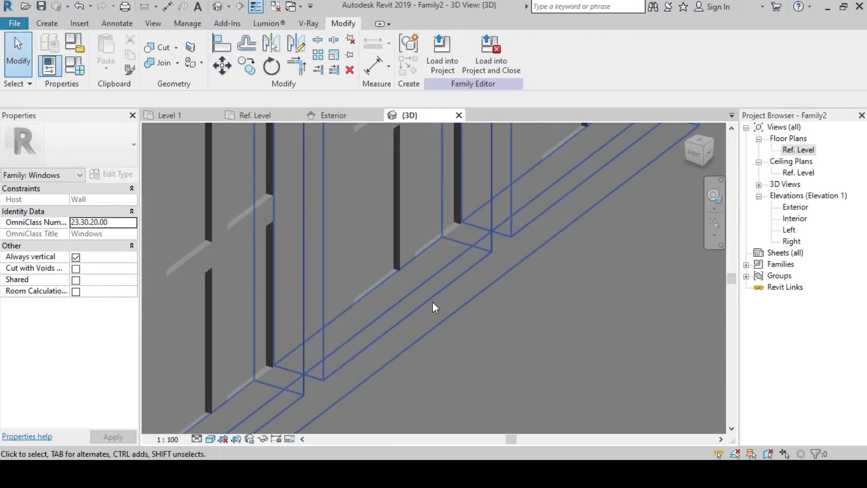
scroll(514, 318, "down", 2)
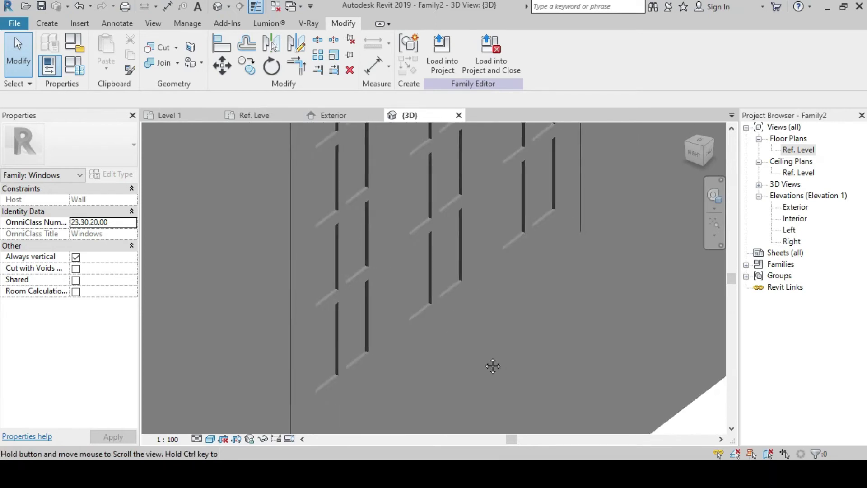
scroll(491, 330, "down", 2)
scroll(492, 330, "down", 2)
scroll(491, 330, "down", 2)
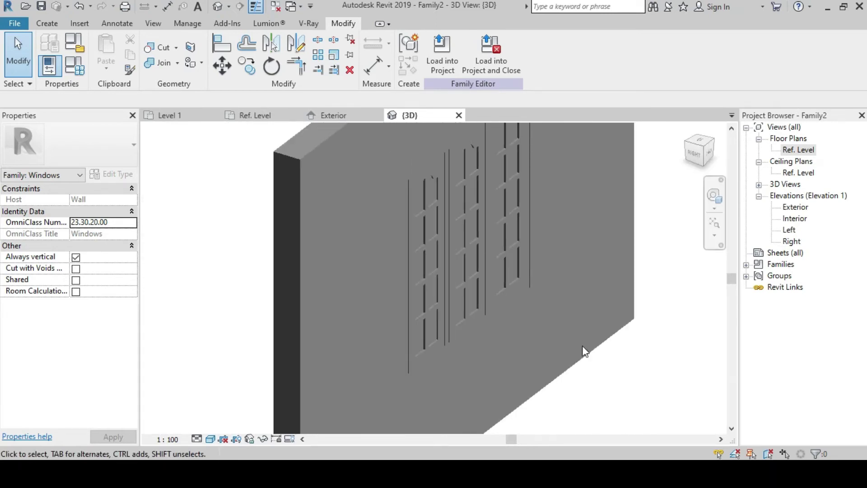
middle_click_drag(583, 348, 585, 370)
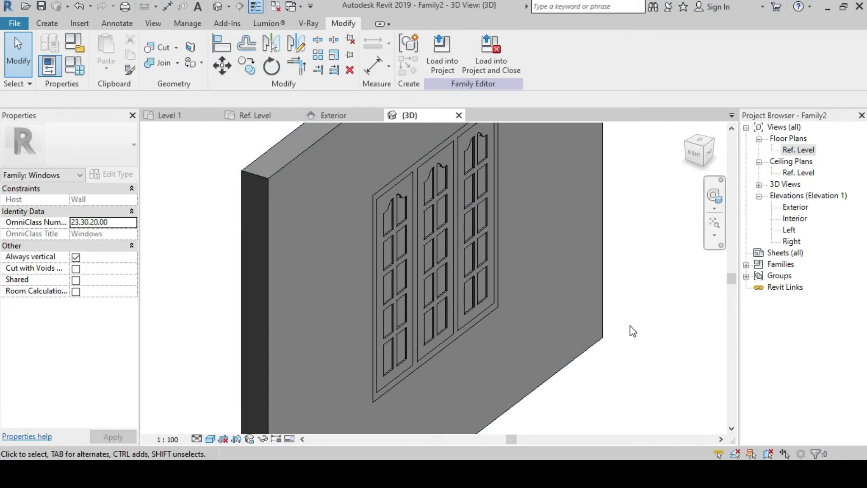
mouse_move(625, 350)
middle_mouse_down("shift")
mouse_move(633, 366)
mouse_move(591, 369)
mouse_move(613, 377)
middle_mouse_up("shift")
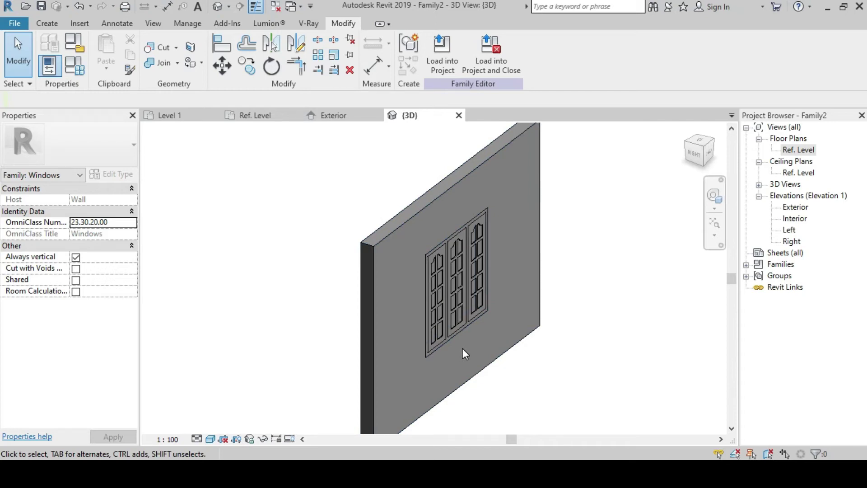
scroll(424, 354, "up", 1)
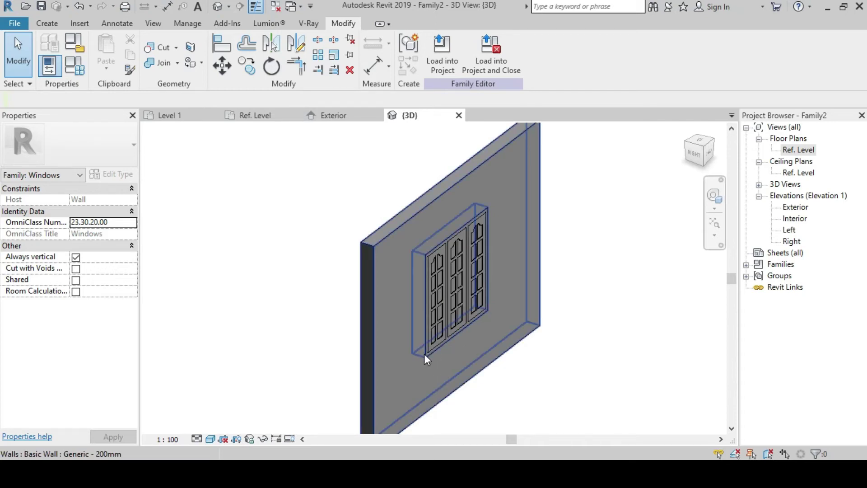
scroll(424, 354, "up", 2)
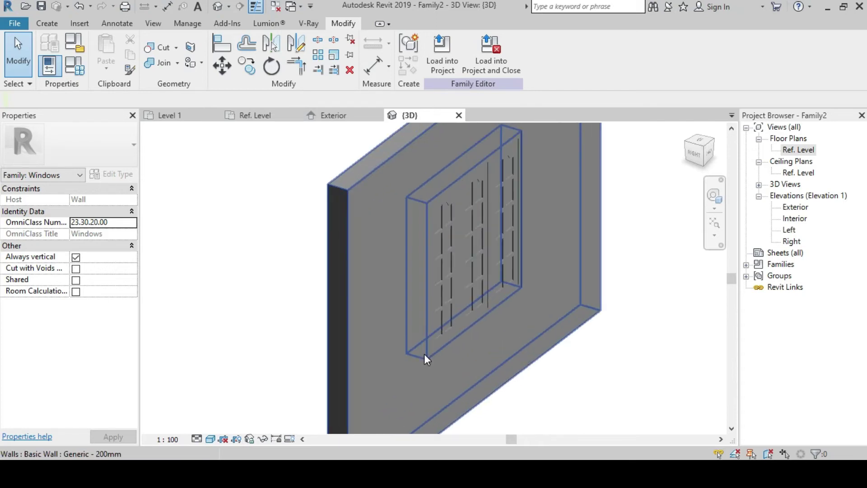
left_click(445, 341)
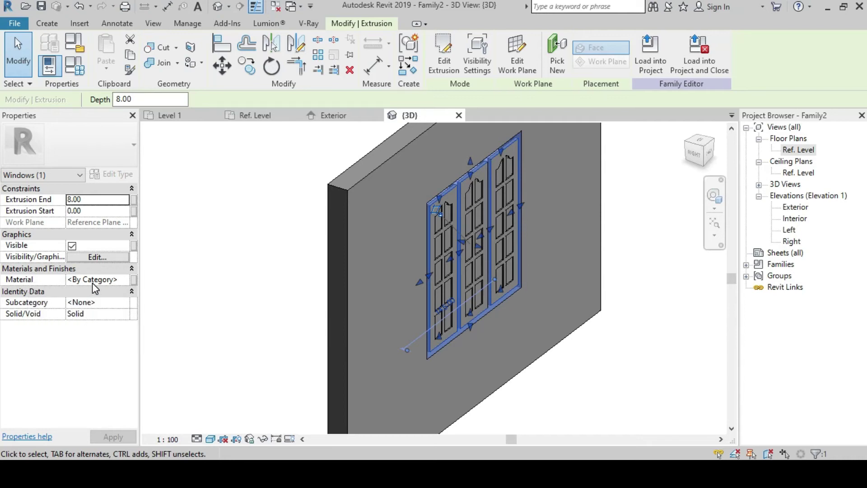
Duplicate the Default material as WIN-FR, select it, and bring up the Asset Browser.
left_click(103, 284)
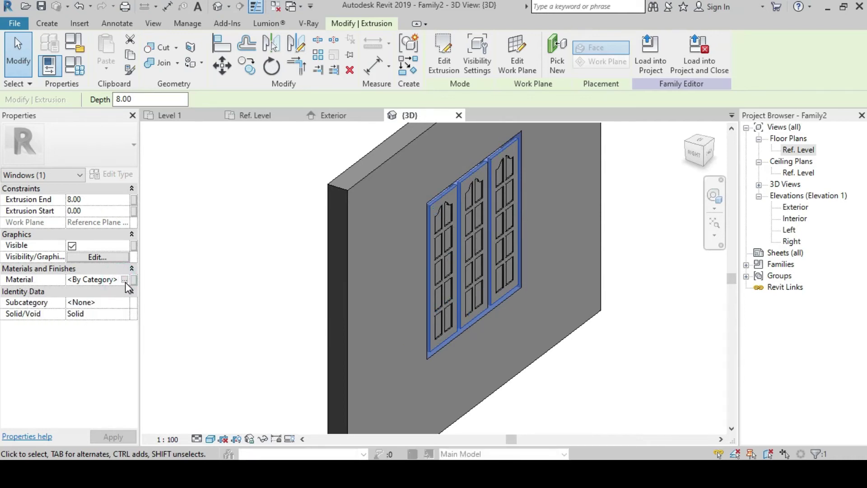
left_click(125, 280)
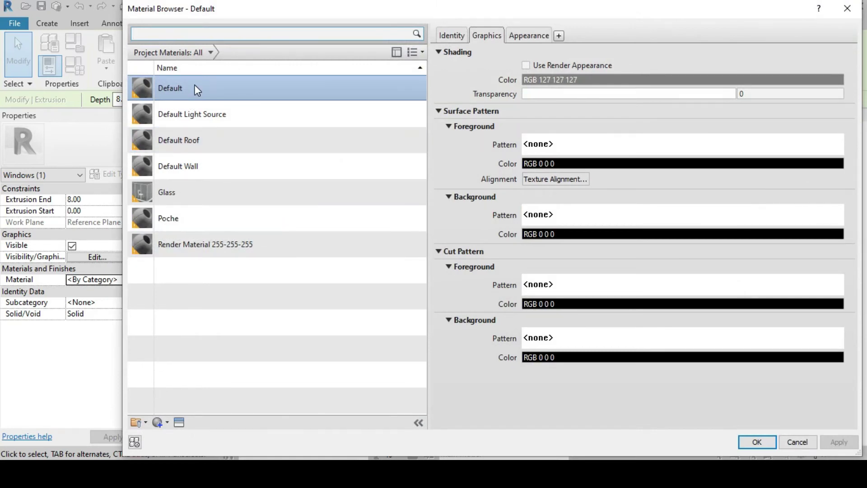
right_click(206, 88)
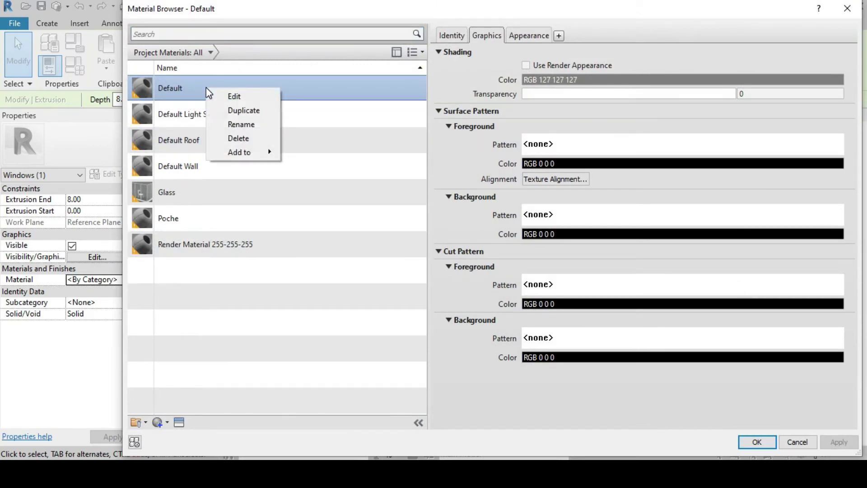
left_click(233, 113)
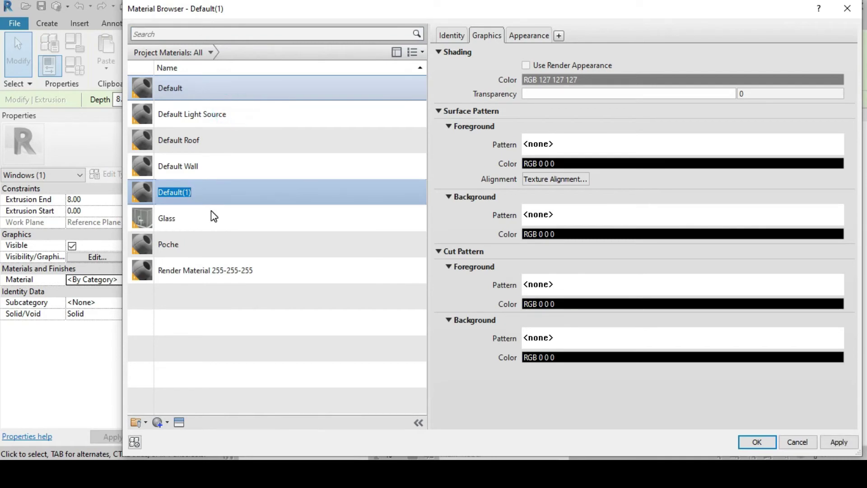
type("WIN-FR")
left_click(273, 227)
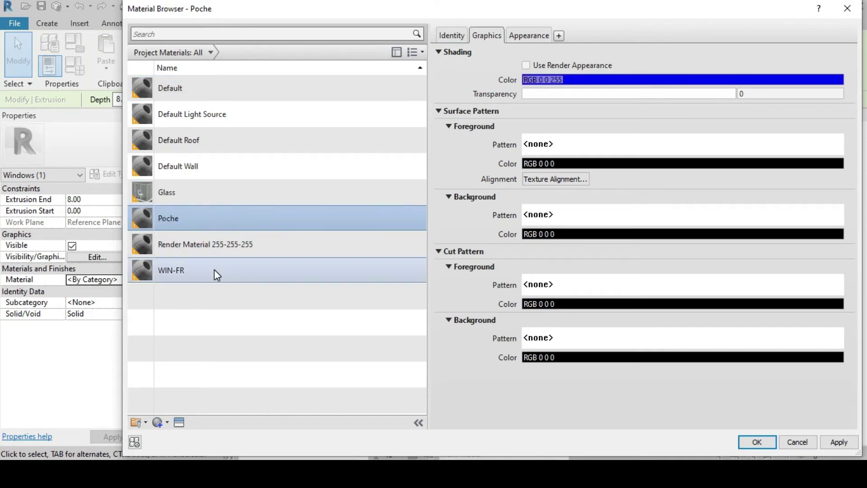
left_click(217, 274)
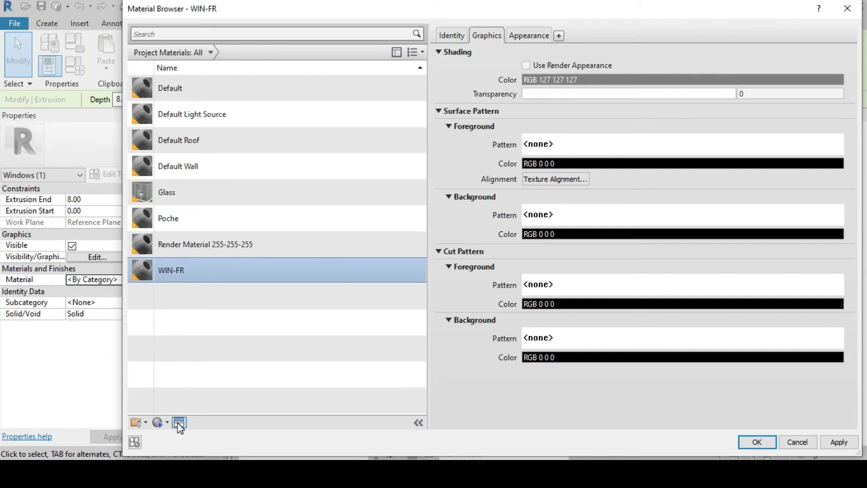
left_click(179, 424)
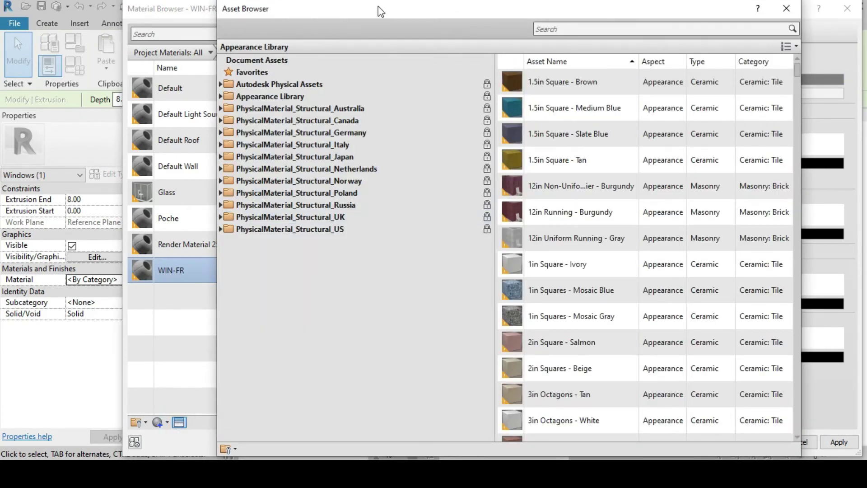
Search the appearance asset library for WOOD assets and browse the results.
left_click_drag(379, 10, 244, 27)
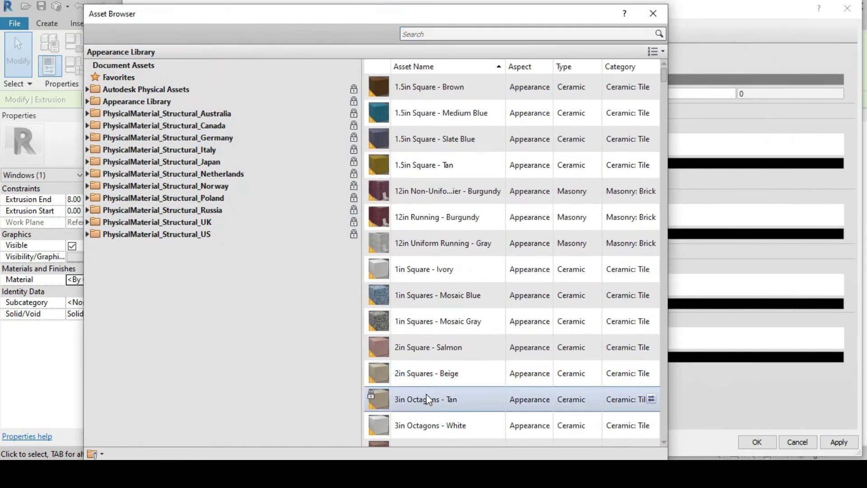
left_click(446, 34)
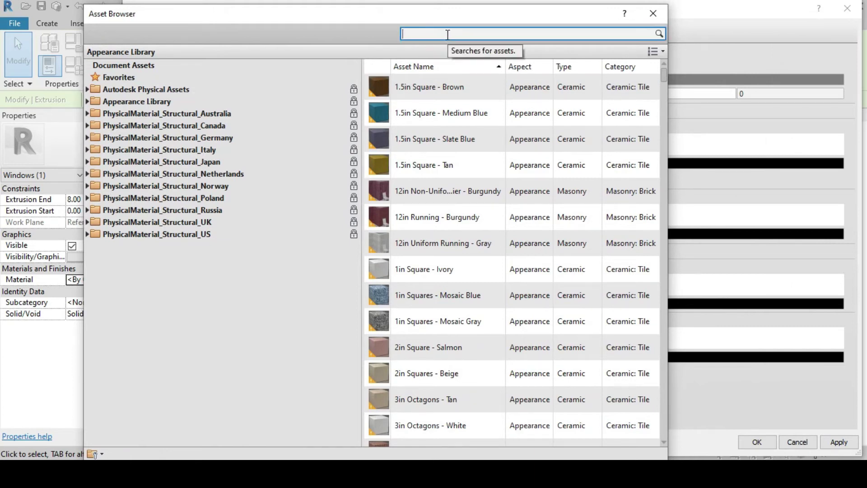
type("WOOD")
key("Return")
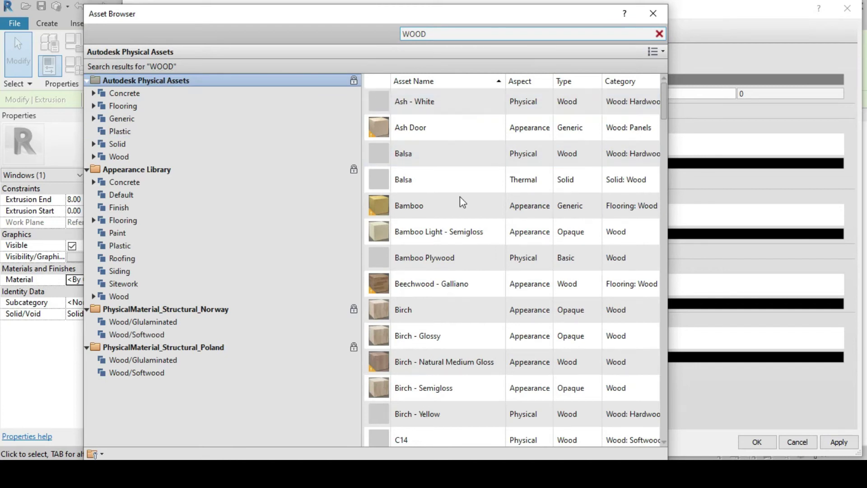
scroll(461, 229, "down", 2)
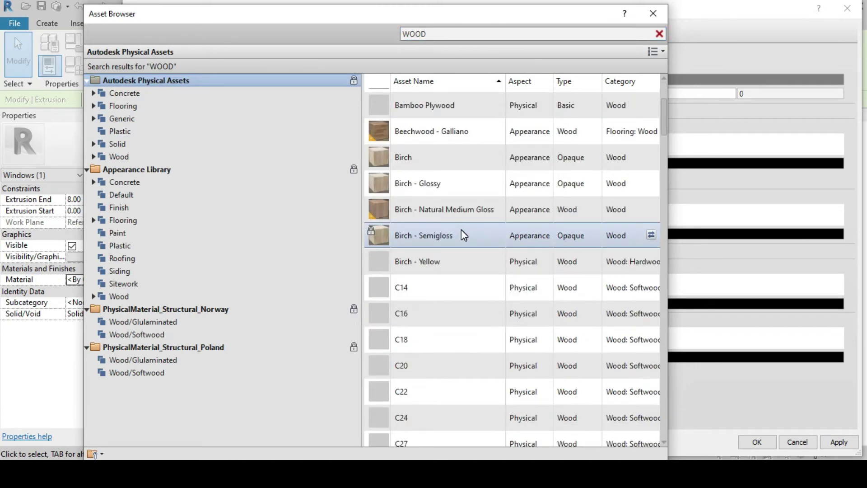
scroll(461, 230, "down", 2)
scroll(461, 230, "down", 4)
scroll(462, 230, "down", 2)
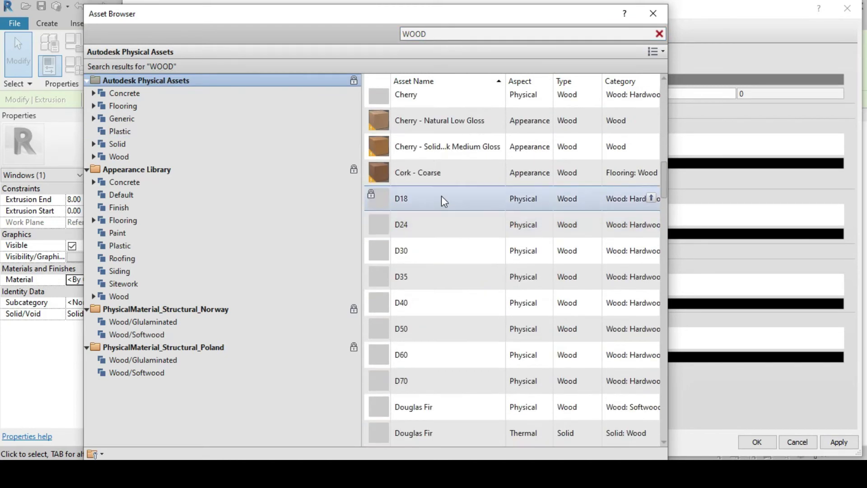
scroll(441, 193, "down", 4)
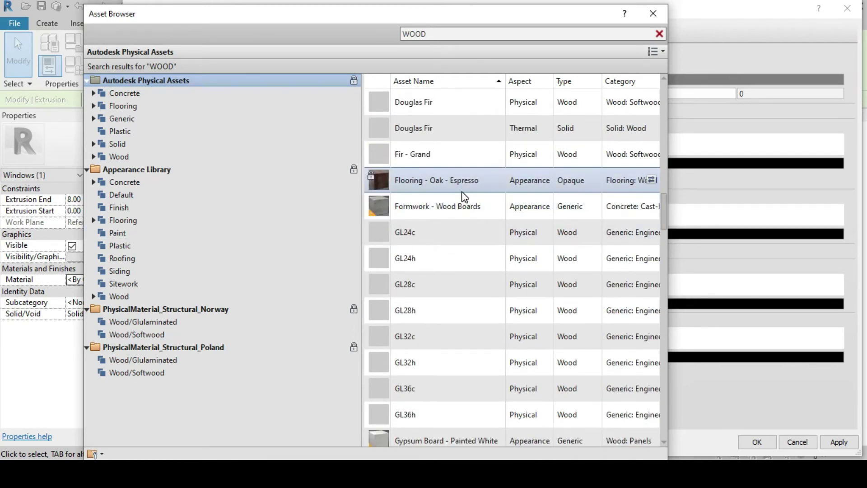
scroll(462, 218, "up", 3)
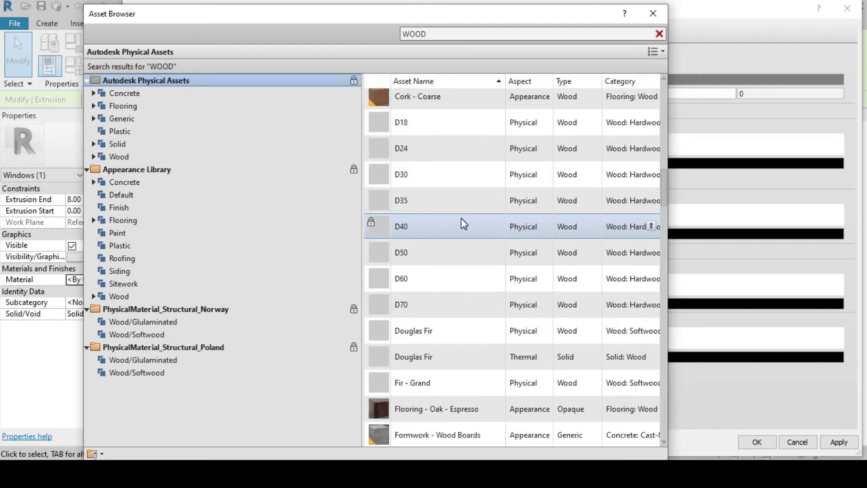
scroll(461, 217, "down", 7)
scroll(461, 218, "down", 2)
scroll(461, 218, "down", 4)
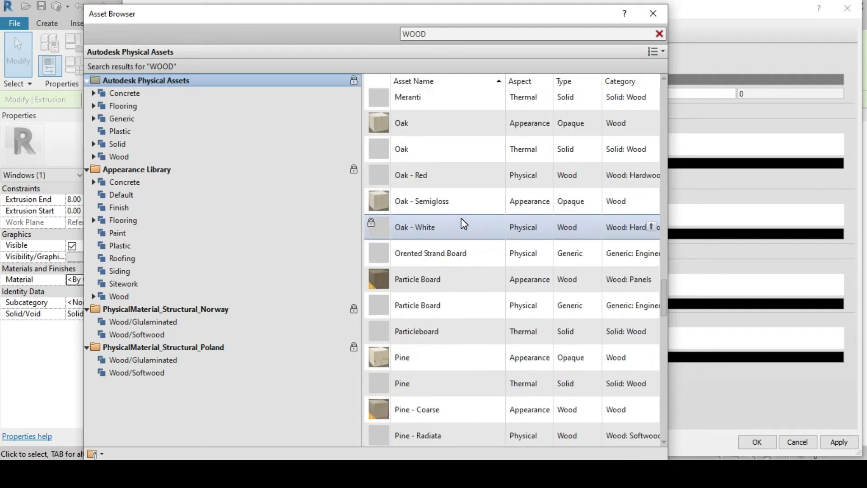
scroll(462, 218, "down", 5)
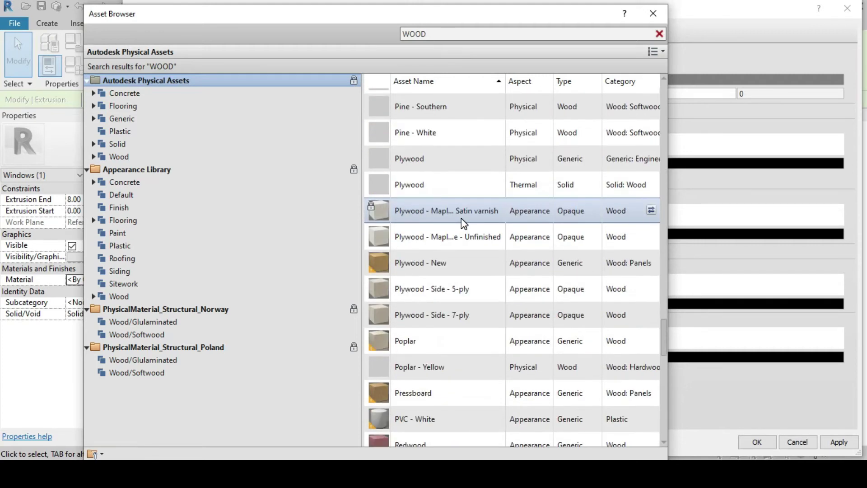
scroll(462, 218, "down", 3)
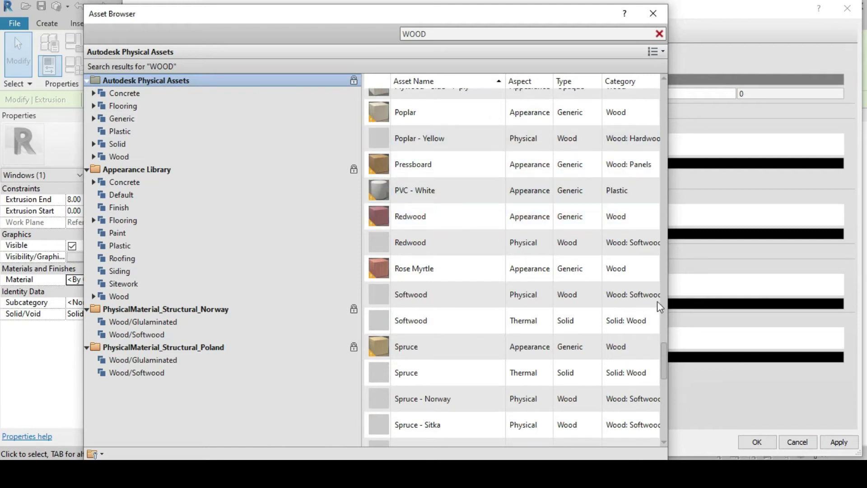
left_click_drag(662, 354, 668, 107)
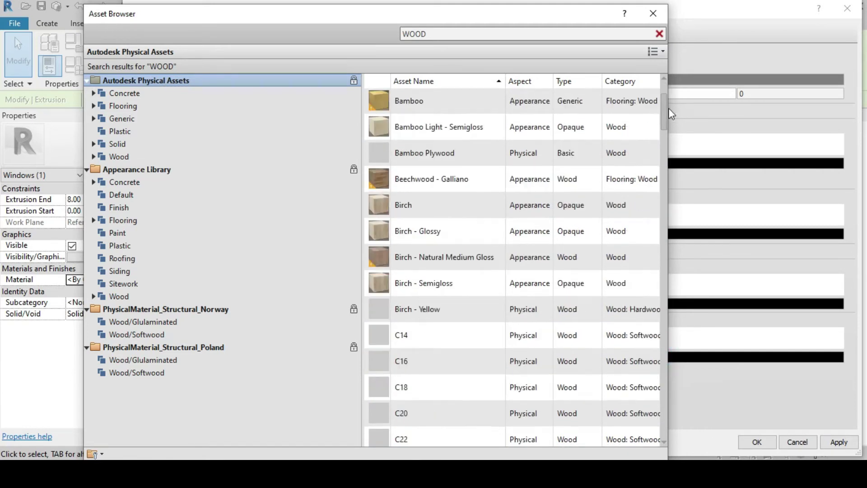
scroll(470, 271, "down", 1)
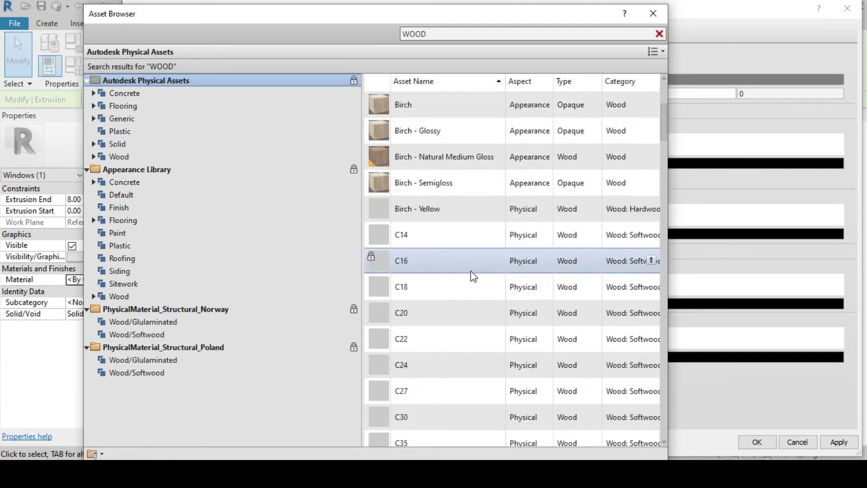
scroll(471, 271, "down", 5)
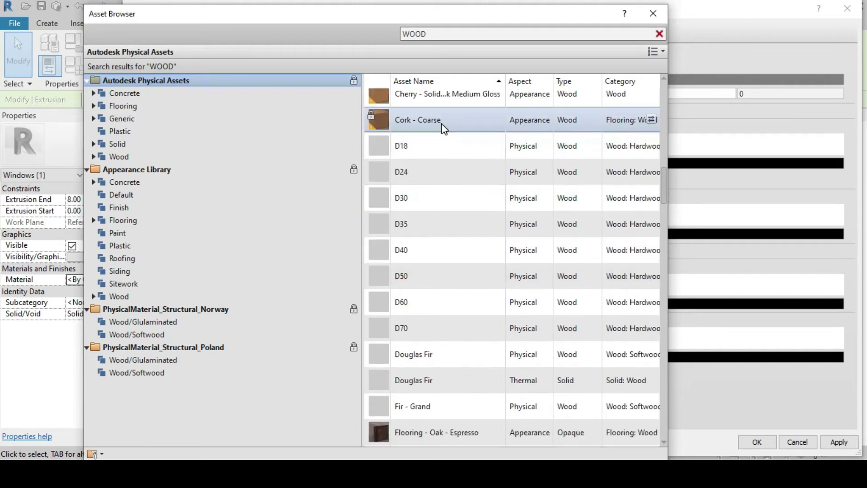
scroll(443, 273, "down", 2)
scroll(443, 272, "down", 1)
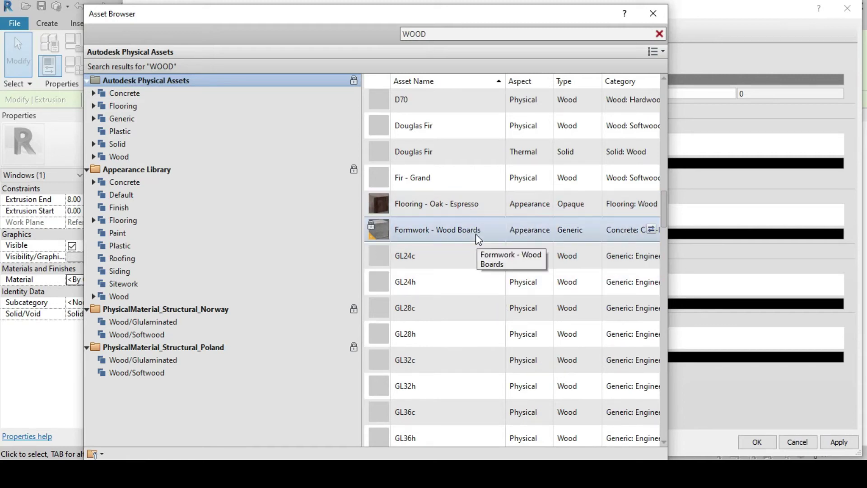
Give WIN-FR the Flooring - Oak - Espresso appearance and apply it to the frame extrusion.
double_click(478, 206)
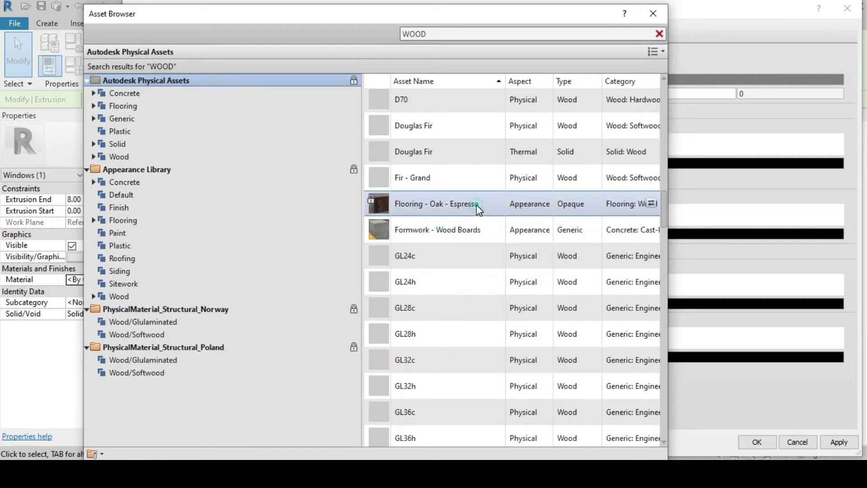
left_click(654, 15)
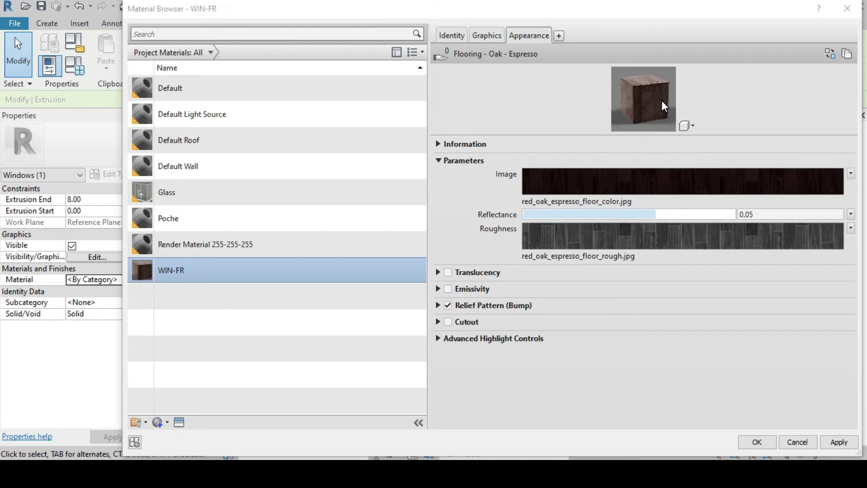
left_click(839, 441)
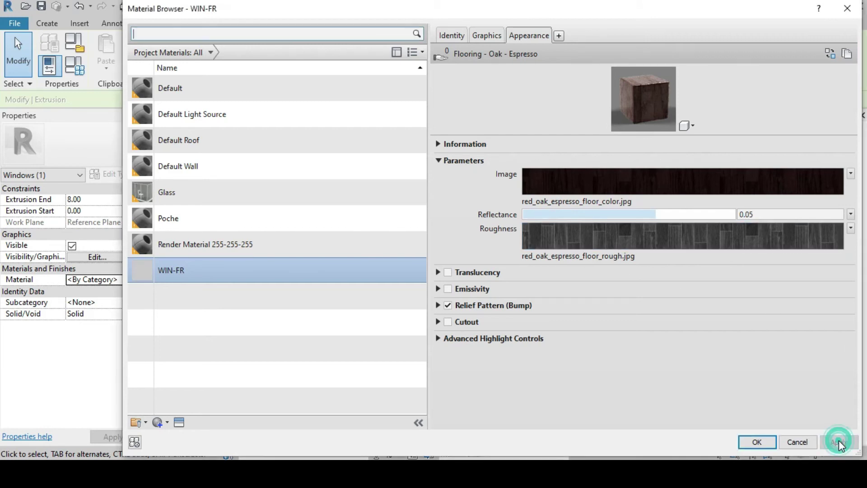
left_click(768, 440)
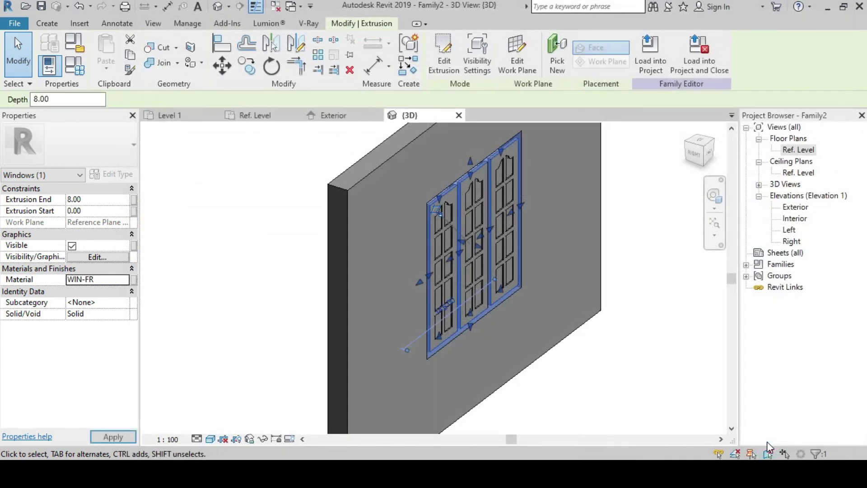
Switch the 3D view's visual style to Realistic.
left_click(688, 403)
middle_click_drag(572, 395, 543, 352)
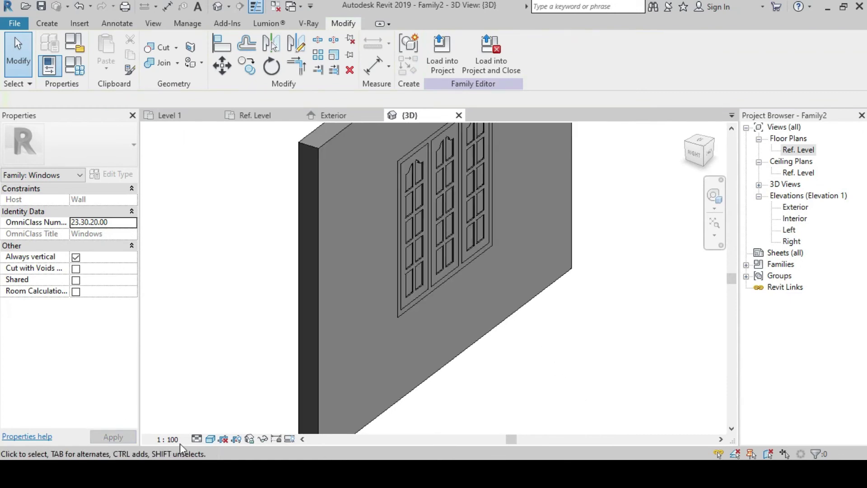
left_click(210, 439)
left_click(218, 417)
left_click(505, 384)
Assign WIN-FR to the sash extrusion and zoom in on the dark wood frames.
left_click(431, 289)
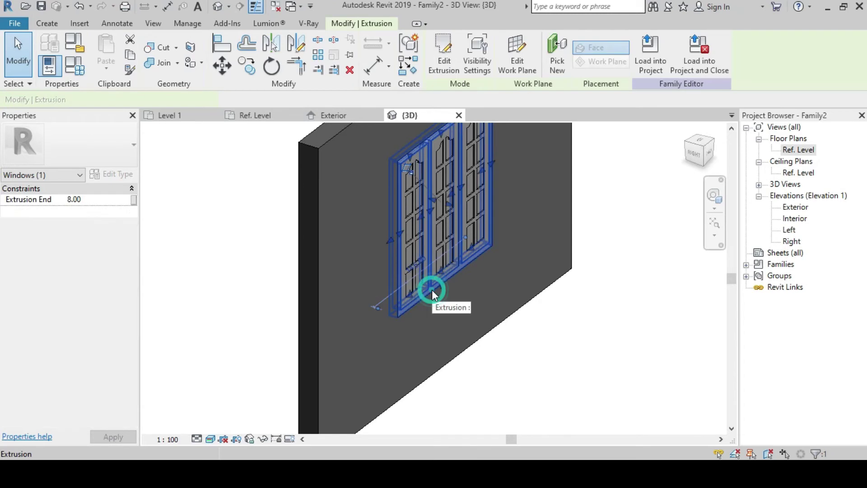
left_click(123, 281)
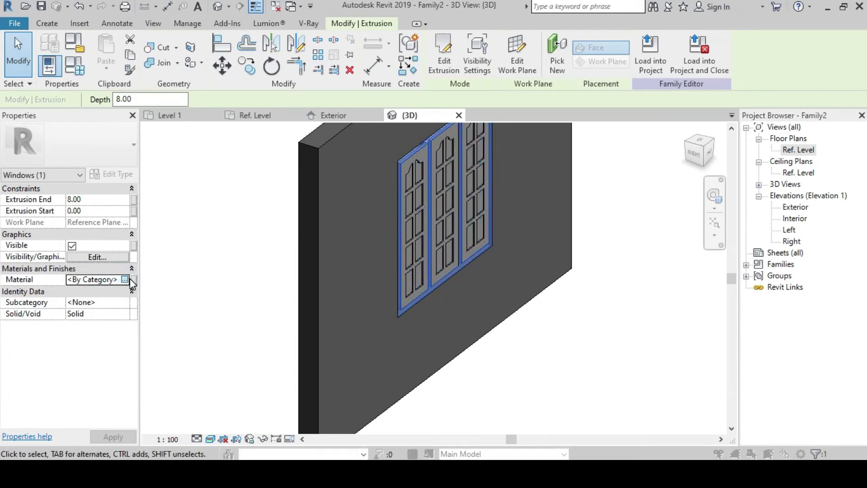
left_click(126, 280)
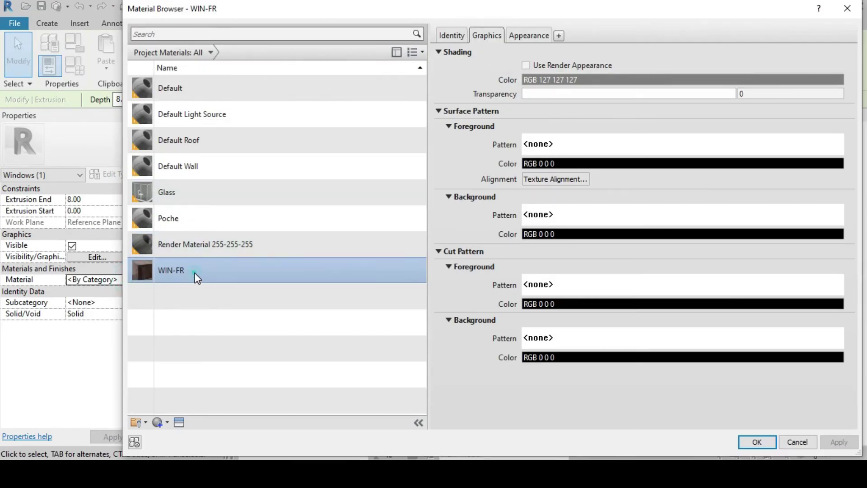
double_click(196, 274)
left_click(199, 289)
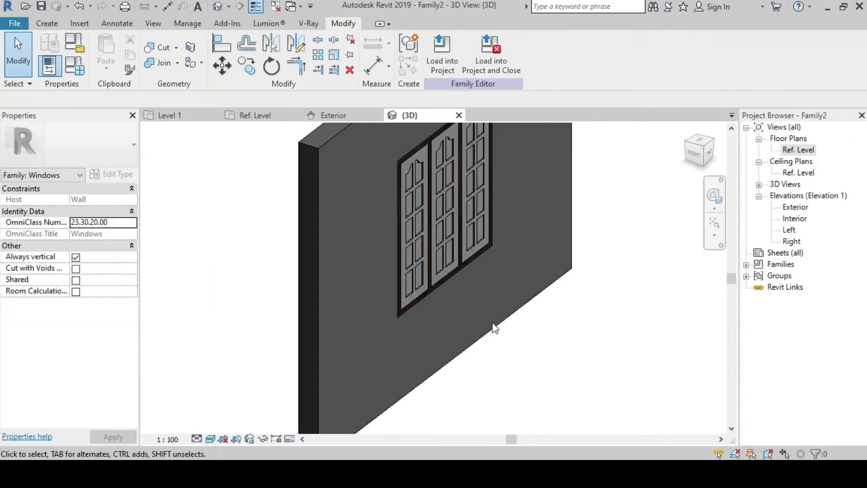
scroll(495, 328, "up", 2)
scroll(456, 282, "up", 2)
scroll(415, 293, "up", 1)
scroll(502, 293, "up", 2)
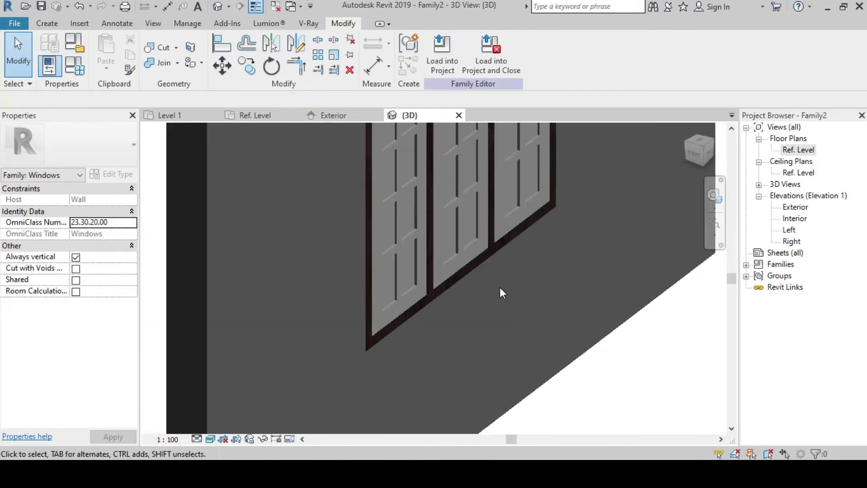
scroll(501, 291, "down", 1)
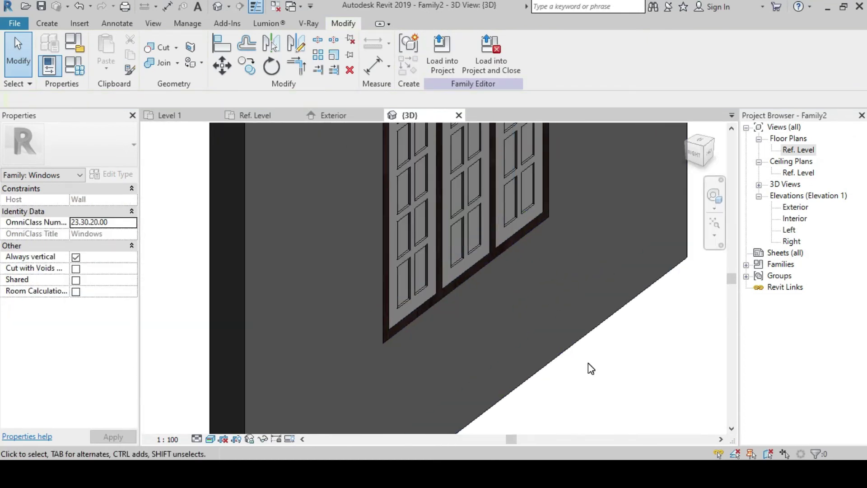
Duplicate the Default material for the panel extrusion as a new material named WIN-PAN.
left_click(432, 289)
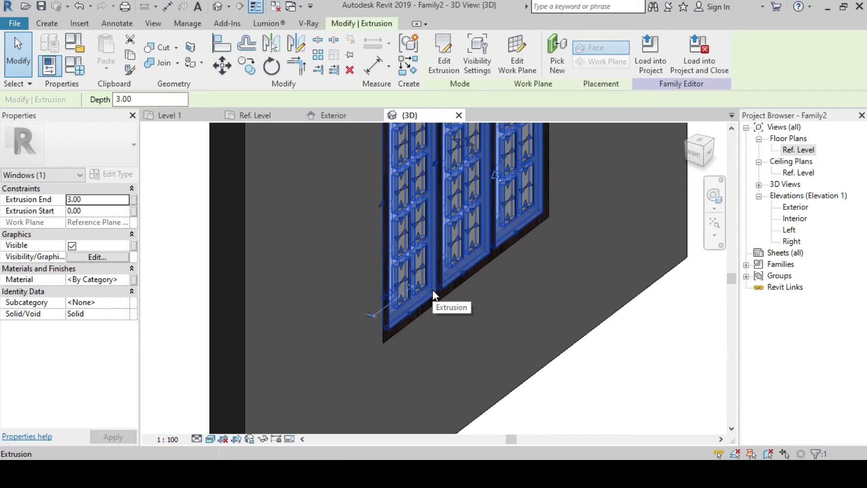
left_click(116, 279)
left_click(126, 279)
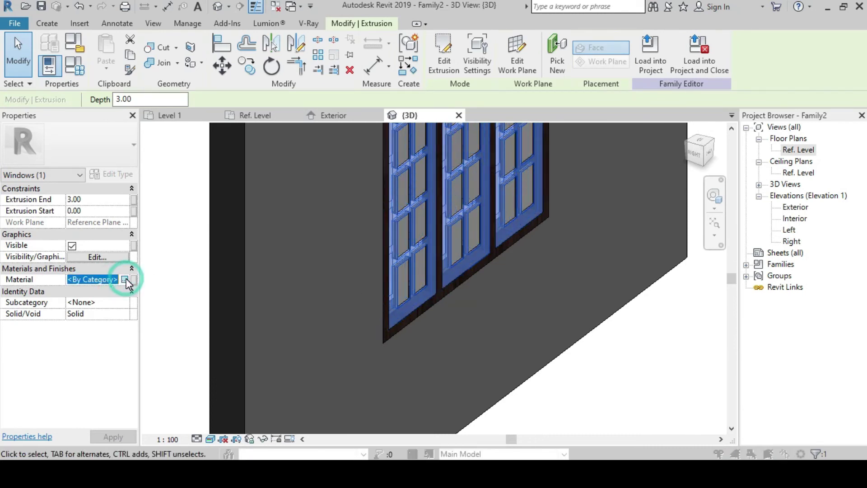
left_click(206, 91)
right_click(206, 92)
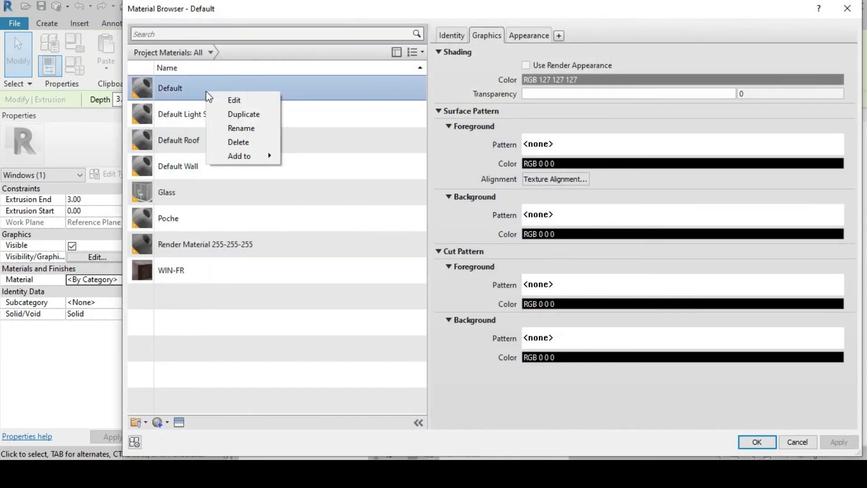
left_click(236, 111)
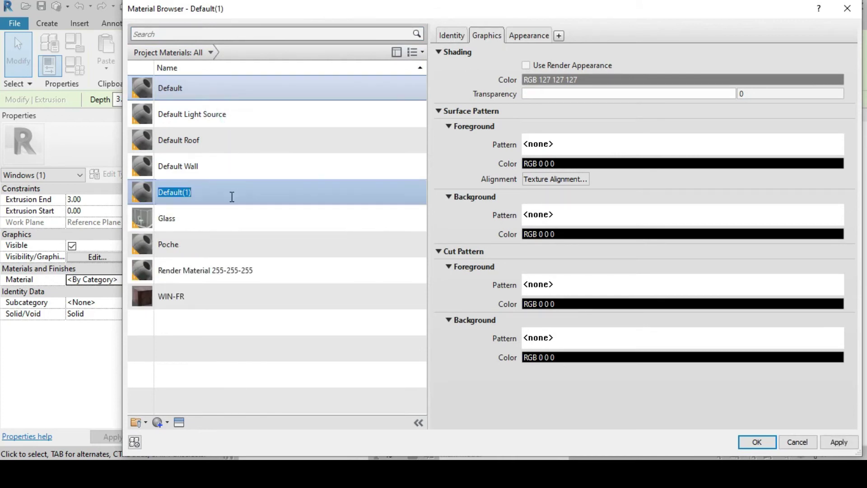
type("WIN-PAN")
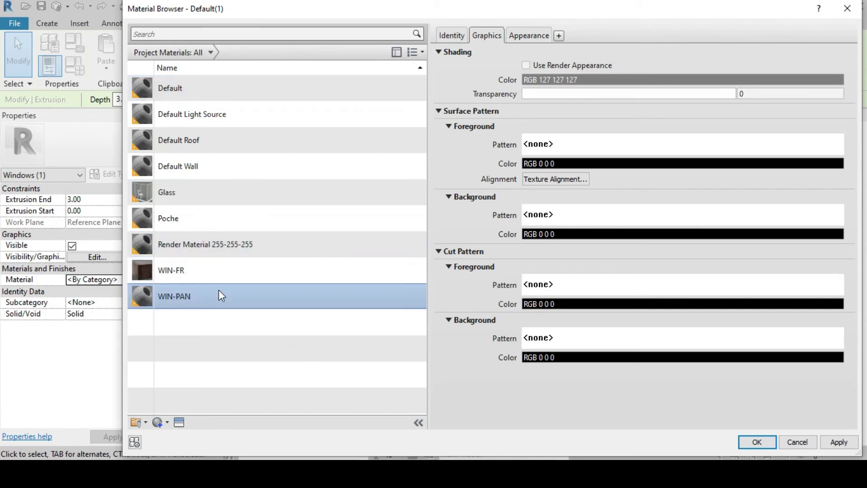
Give WIN-PAN the Cherry - Natural Low Gloss wood appearance from the asset library and apply it.
left_click(180, 419)
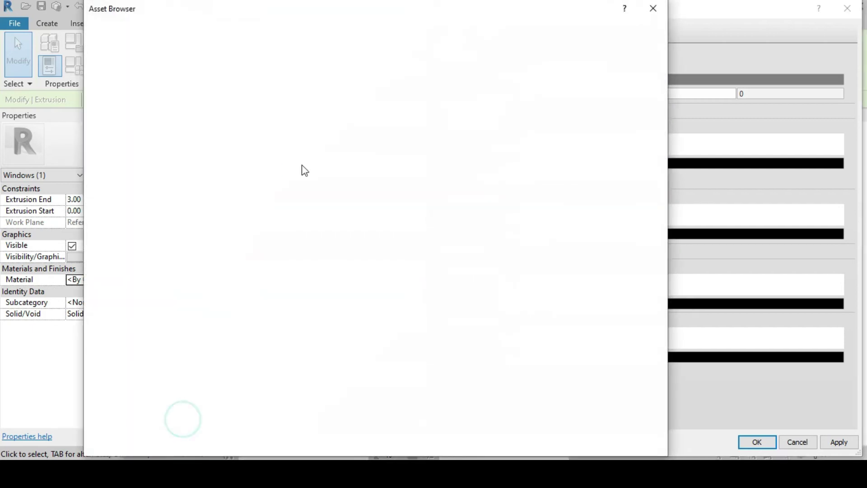
left_click(458, 28)
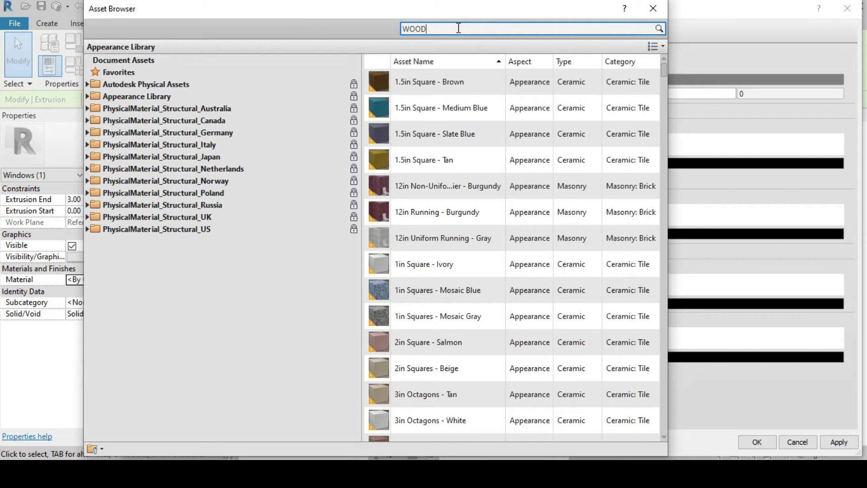
key("Return")
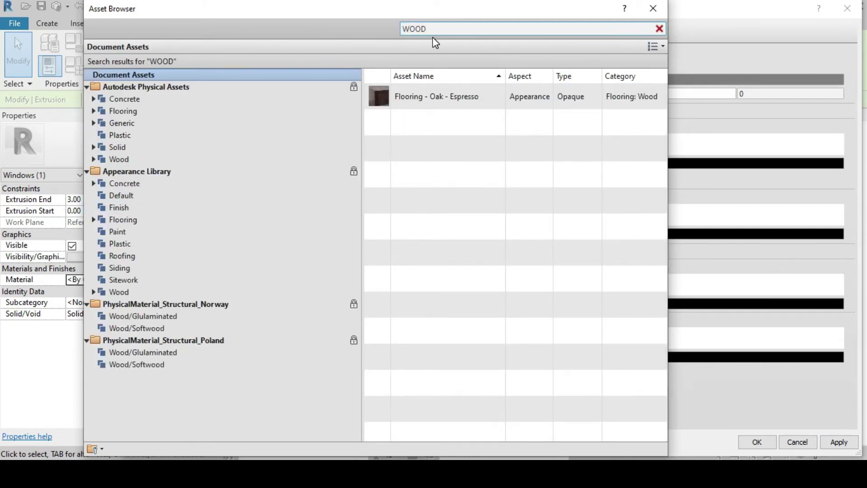
double_click(440, 28)
key("BackSpace")
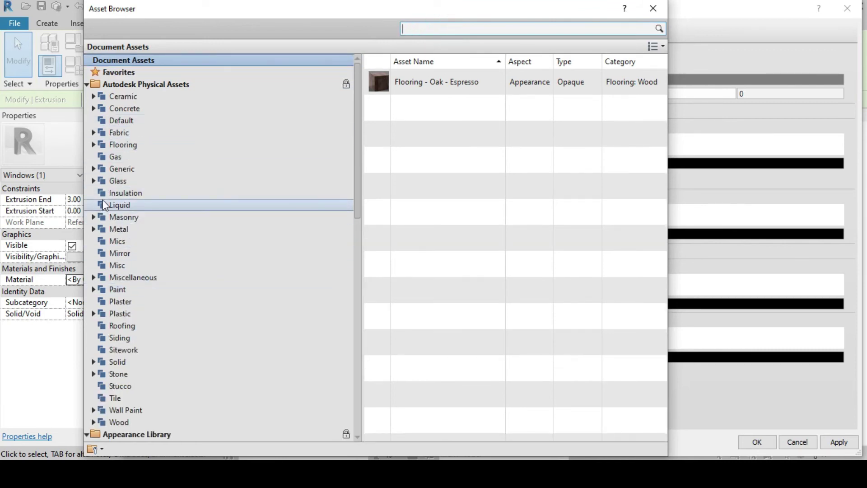
left_click(116, 423)
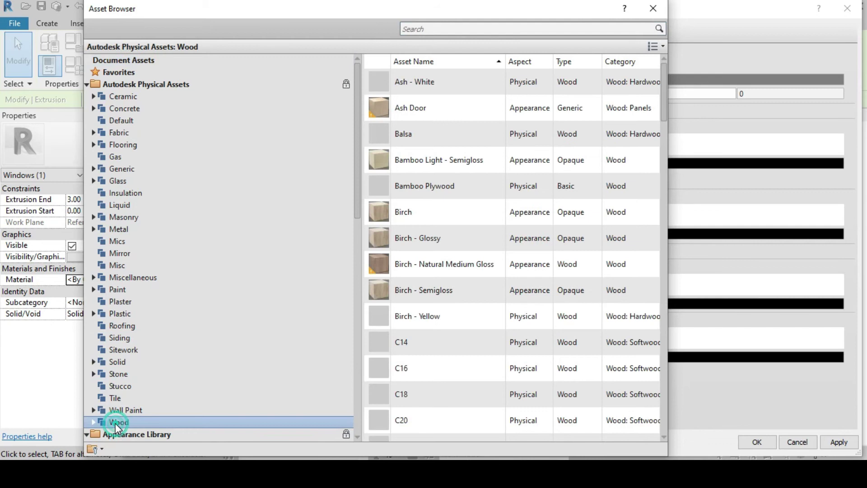
mouse_move(447, 134)
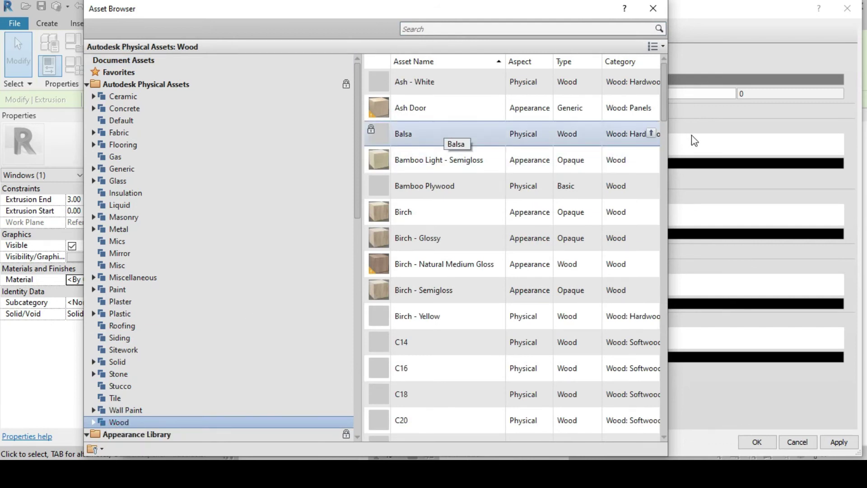
left_click_drag(664, 107, 663, 202)
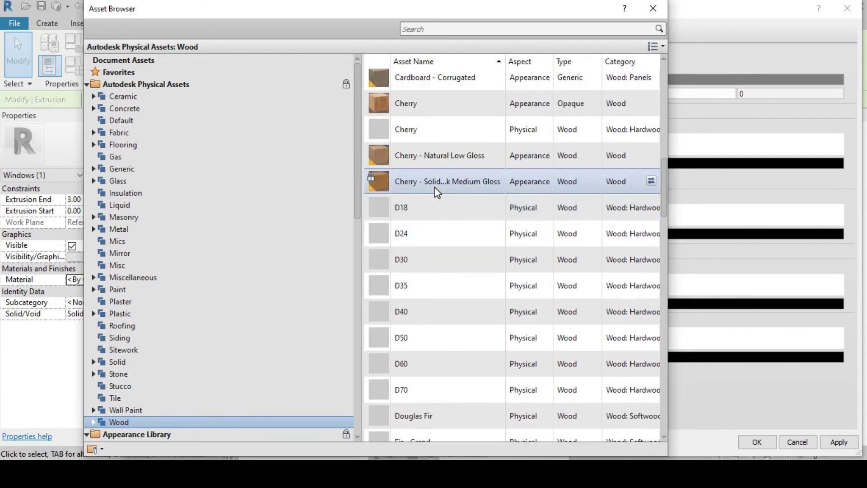
double_click(469, 160)
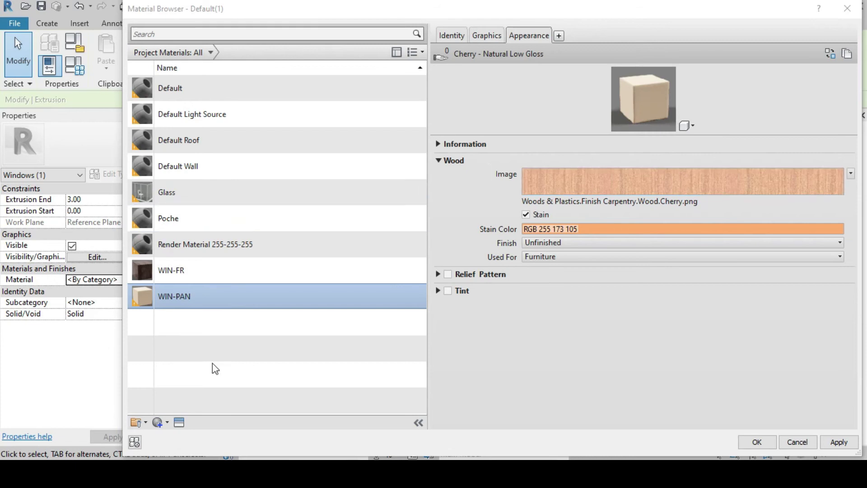
left_click(837, 443)
Assign the WIN-PAN cherry material to the window panel extrusion, giving light orange wood panels.
left_click(757, 441)
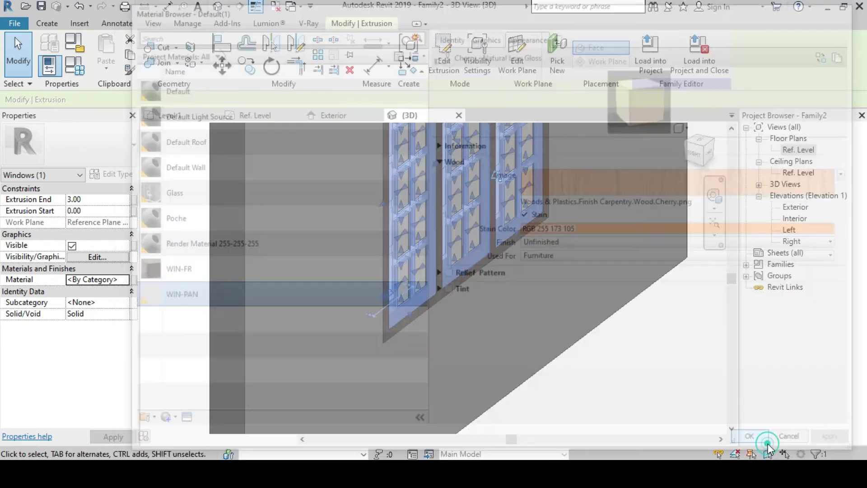
left_click(607, 400)
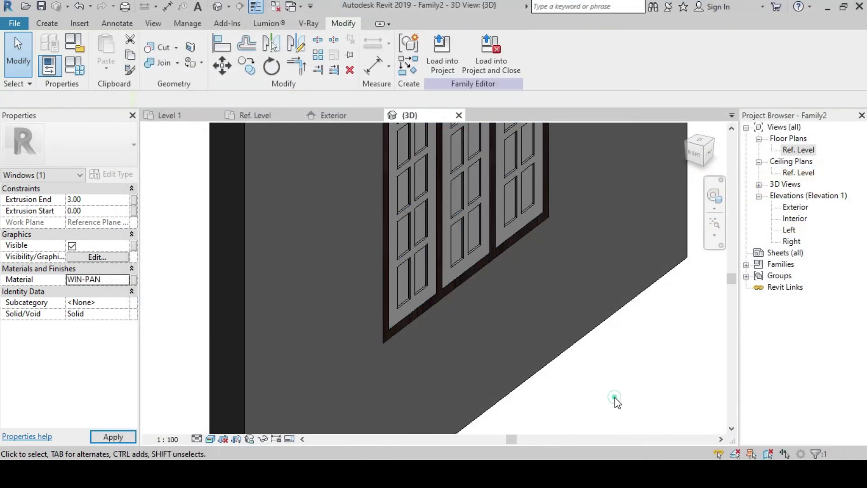
left_click(422, 300)
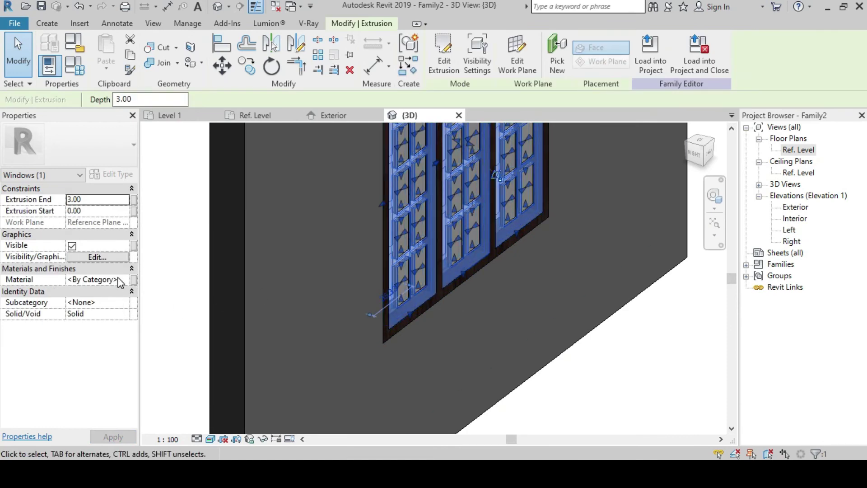
left_click(120, 280)
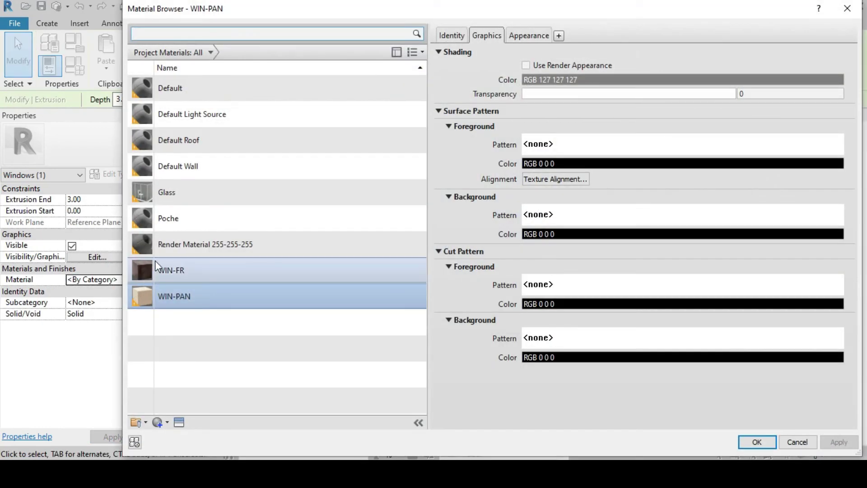
double_click(196, 298)
left_click(680, 412)
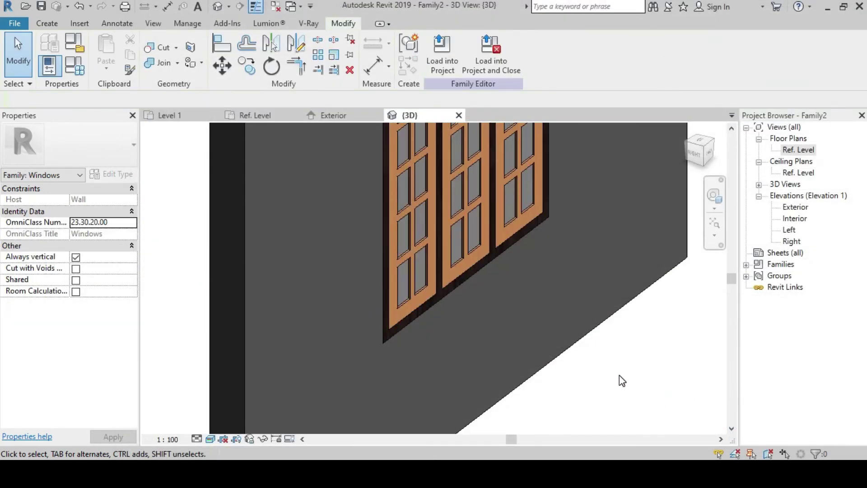
Duplicate Default as WIN-GL for the glass extrusion and bring up the appearance asset library.
left_click(460, 252)
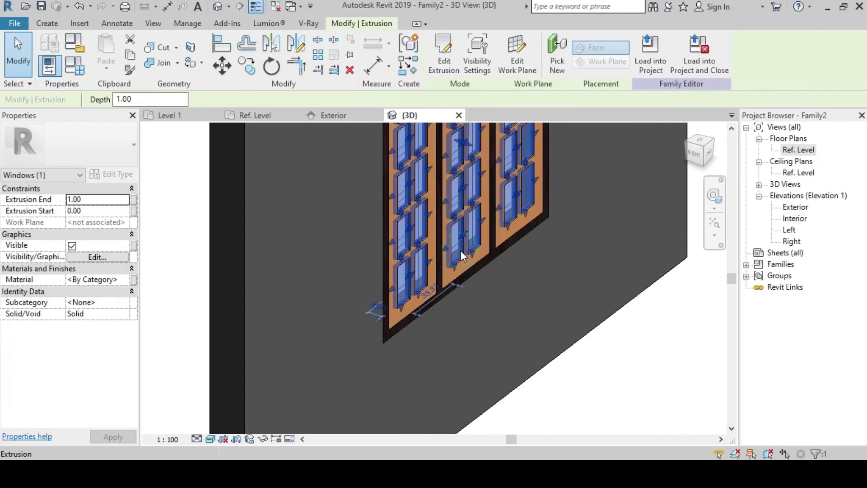
left_click(119, 280)
left_click(126, 280)
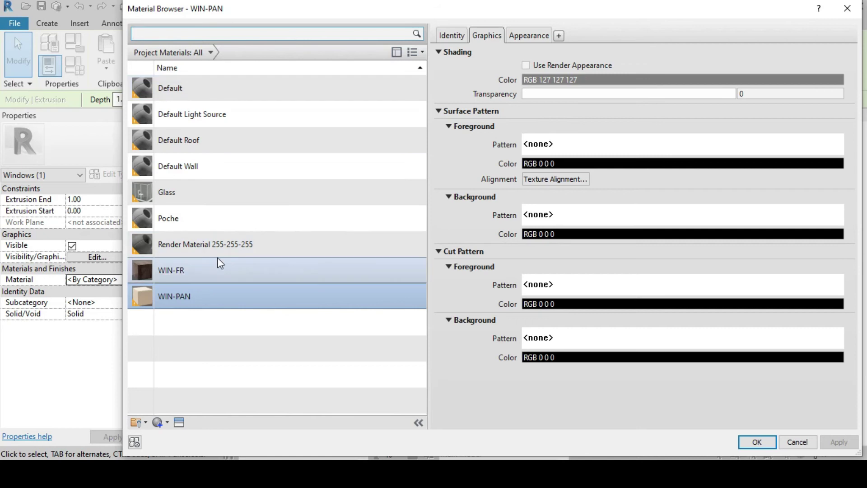
left_click(210, 96)
right_click(211, 97)
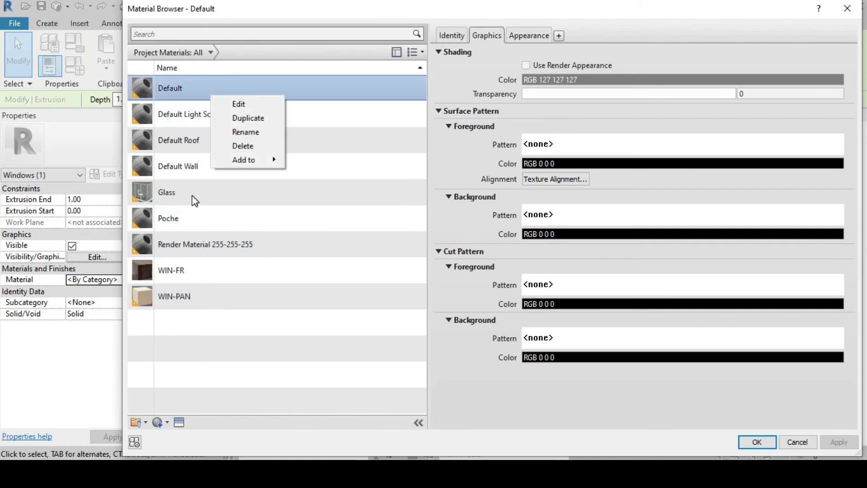
left_click(255, 122)
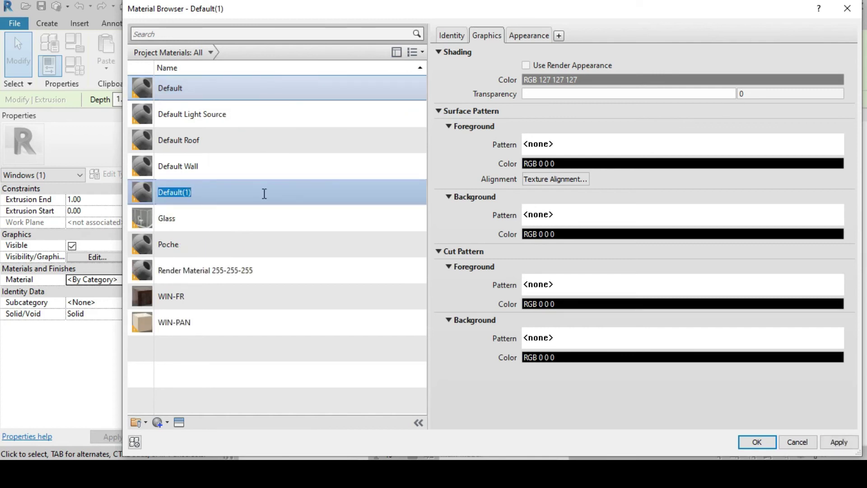
type("WIN-GL")
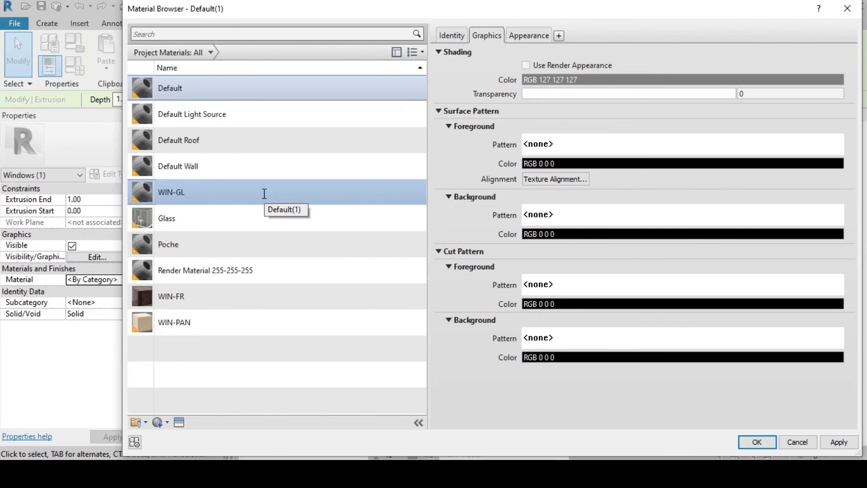
key("Return")
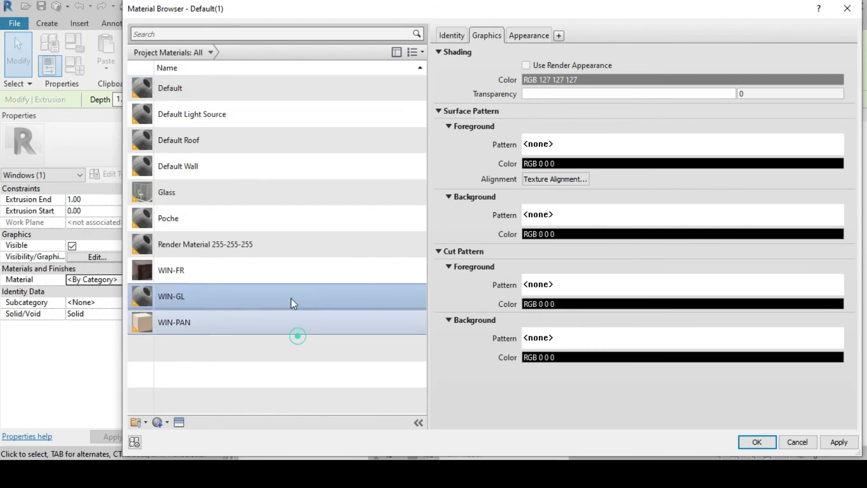
left_click(179, 422)
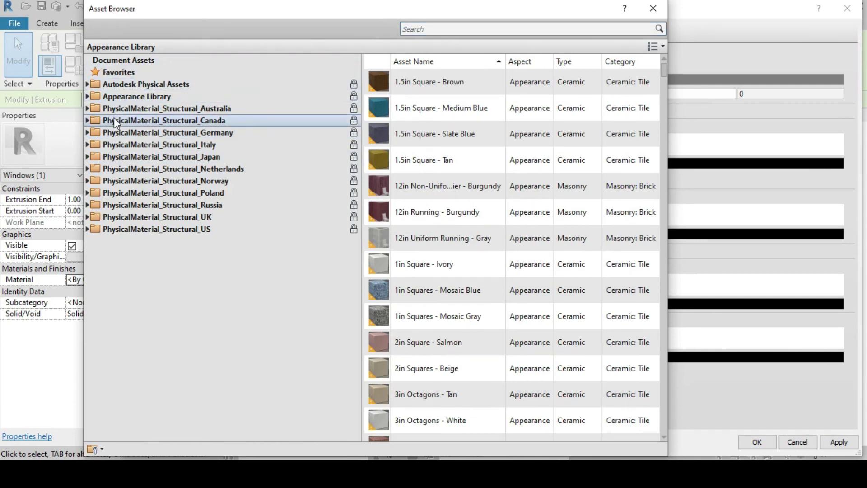
Give WIN-GL the Clear - White glass appearance from the Appearance Library and accept it.
left_click(88, 97)
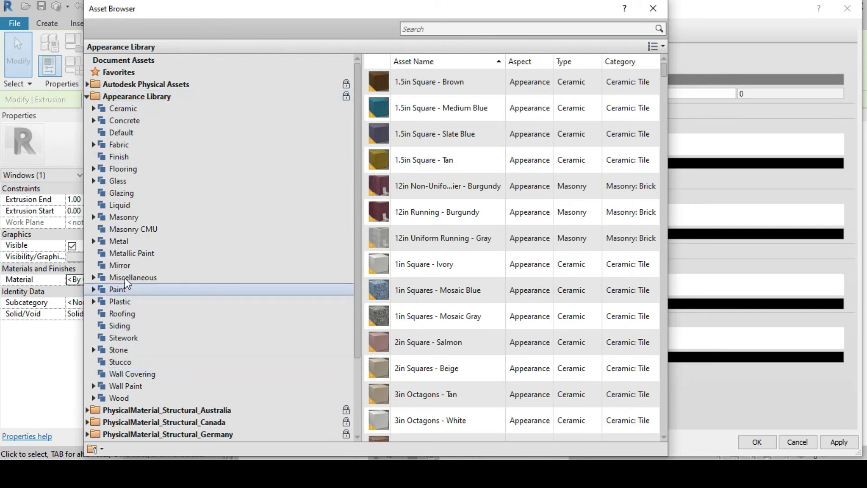
left_click(99, 180)
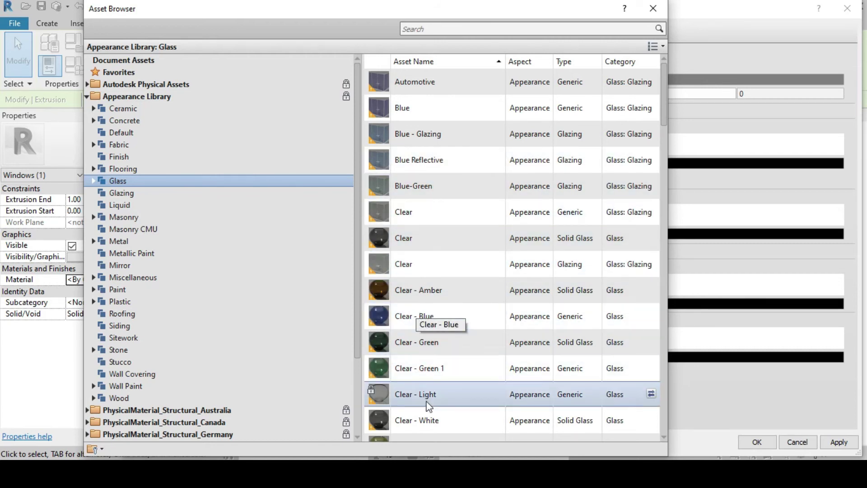
double_click(487, 418)
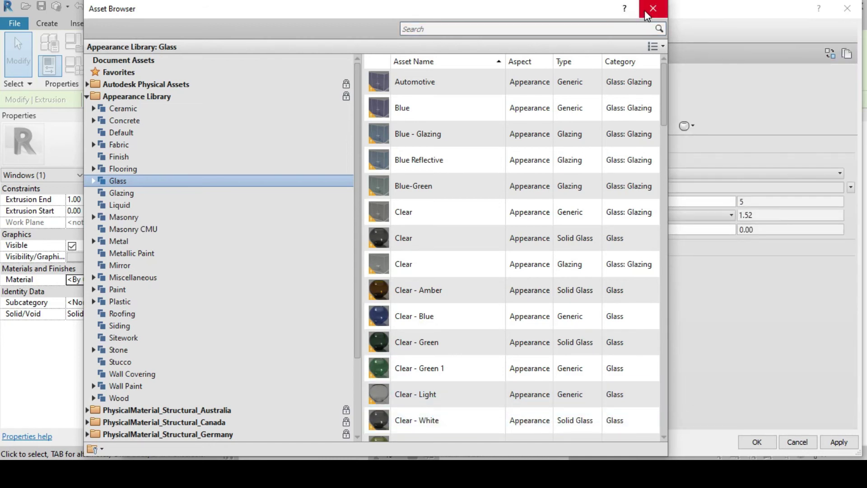
left_click(645, 13)
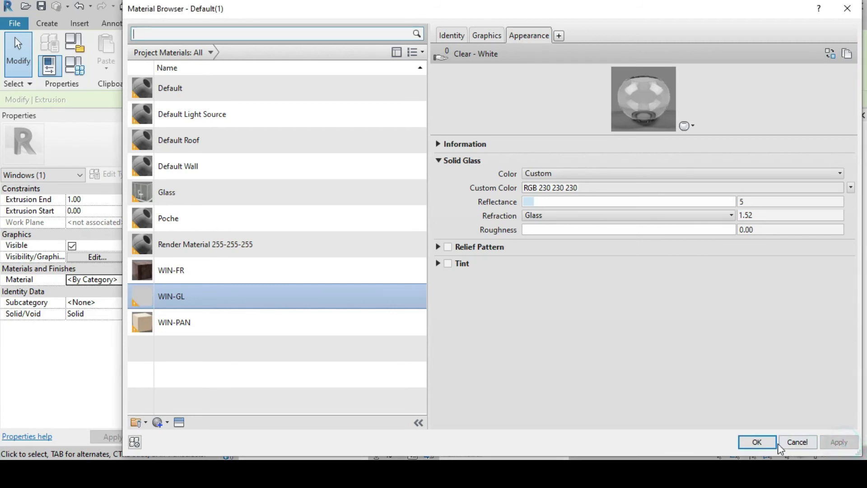
left_click(757, 441)
Set the glass extrusion's material to WIN-GL.
left_click(630, 386)
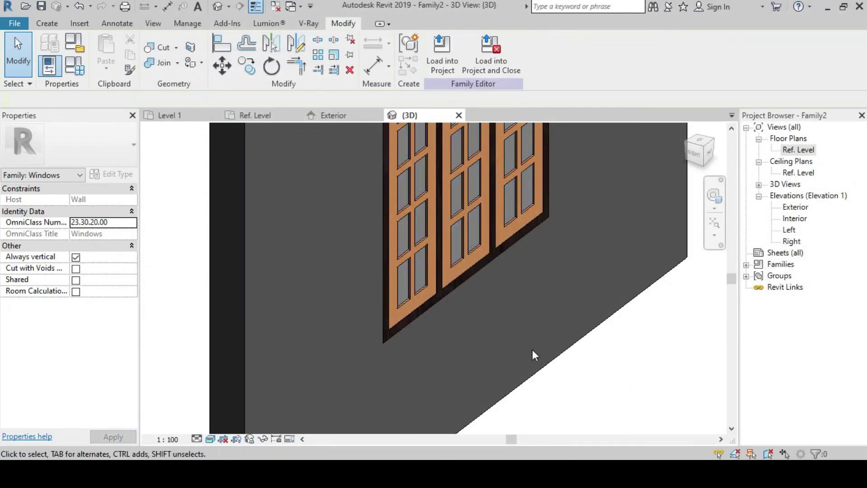
left_click(453, 250)
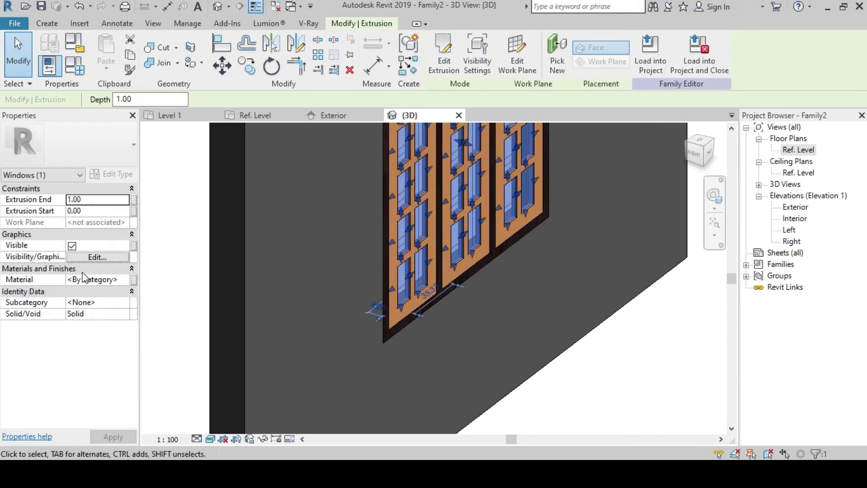
left_click(121, 280)
left_click(124, 280)
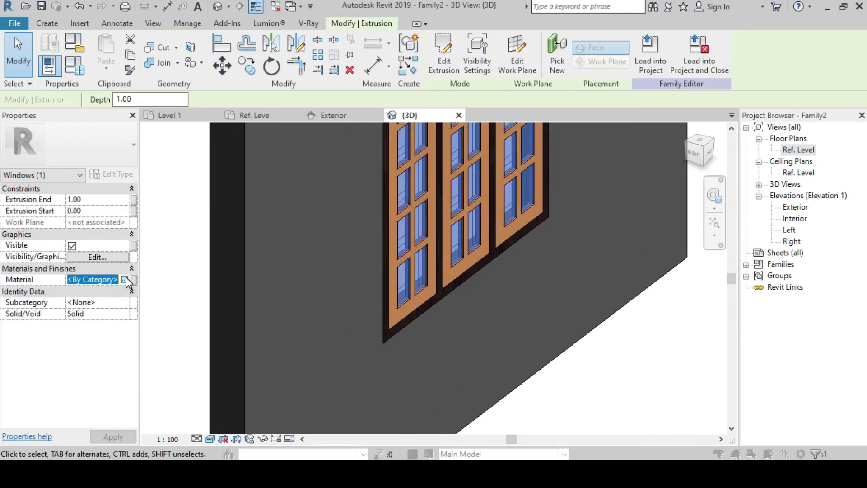
double_click(213, 292)
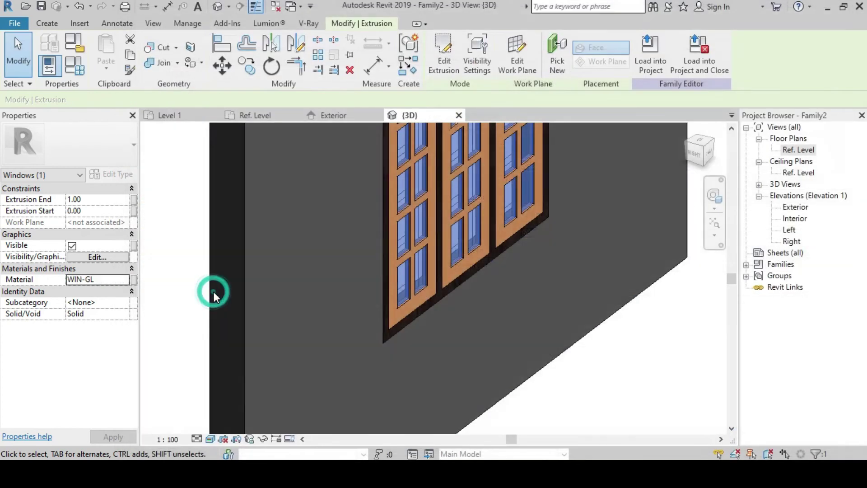
Orbit and zoom the 3D view to see the glazed window edge-on.
left_click(699, 383)
scroll(419, 296, "up", 3)
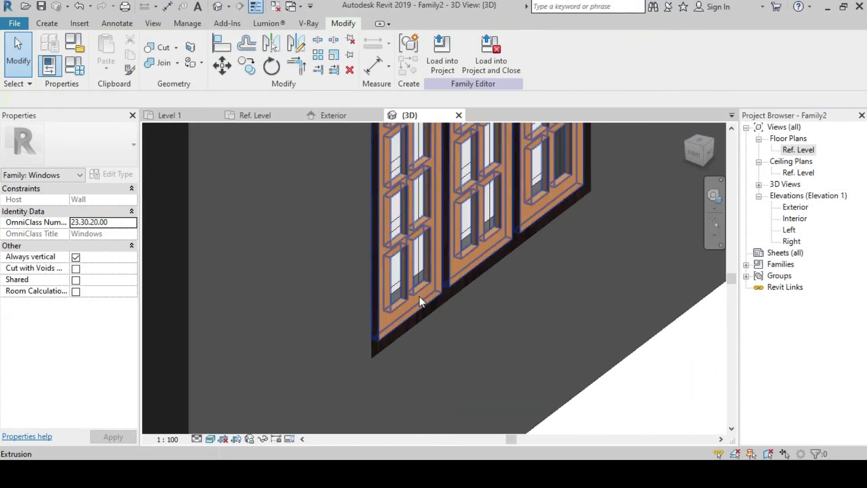
scroll(497, 271, "down", 2)
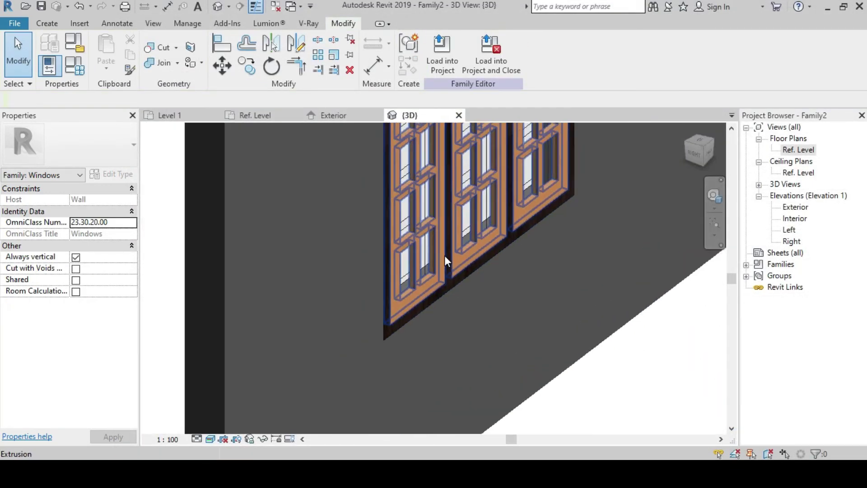
mouse_move(444, 256)
middle_mouse_down("shift")
mouse_move(428, 325)
mouse_move(571, 308)
middle_mouse_up("shift")
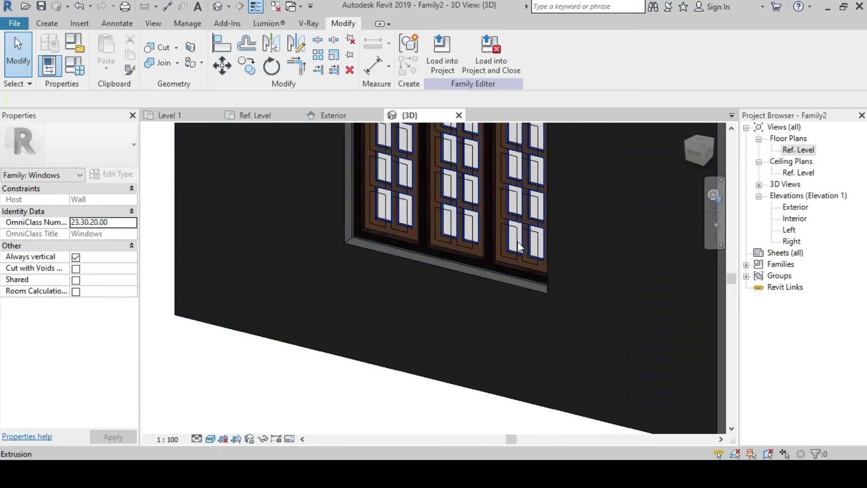
scroll(387, 294, "down", 3)
scroll(387, 296, "down", 1)
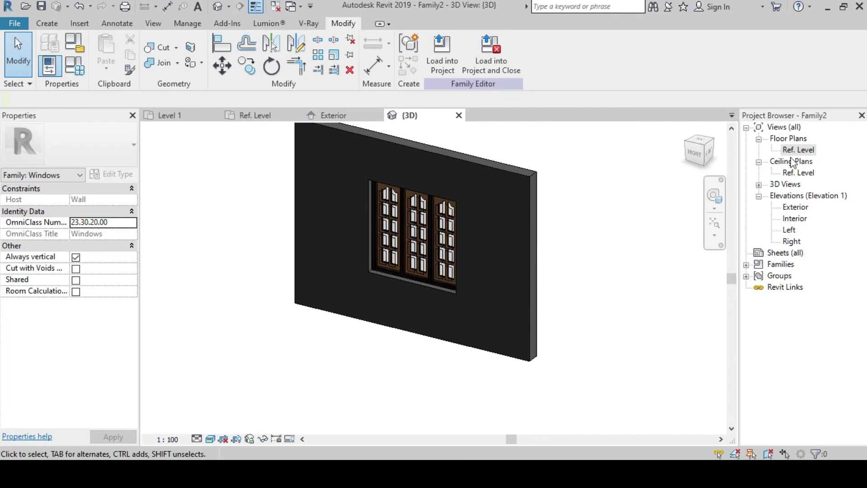
Review the window in the Exterior elevation view.
double_click(795, 209)
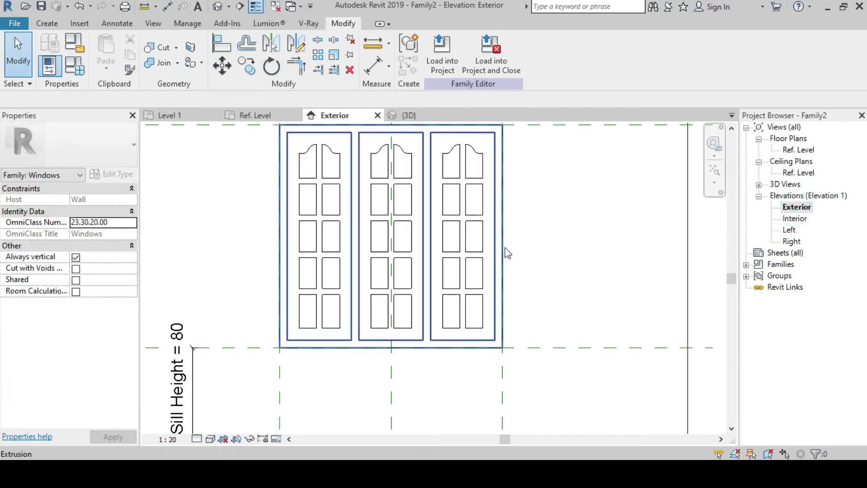
left_click(475, 264)
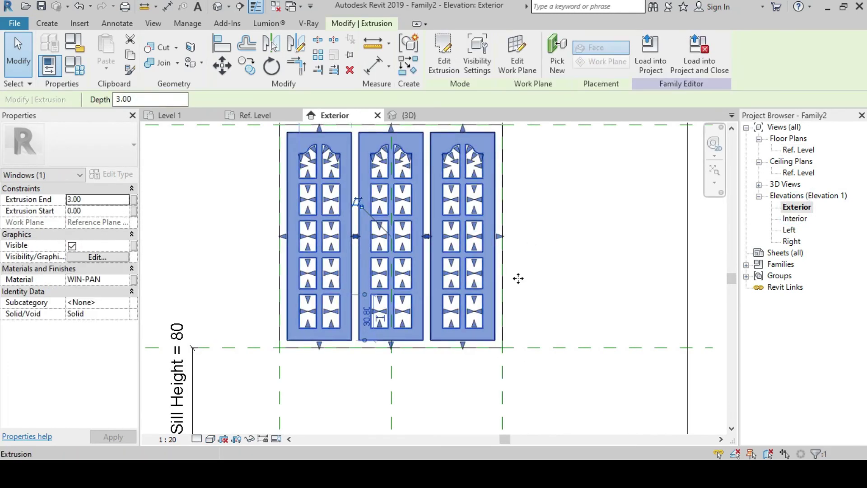
left_click(555, 267)
scroll(408, 261, "down", 2)
middle_click_drag(540, 260, 535, 271)
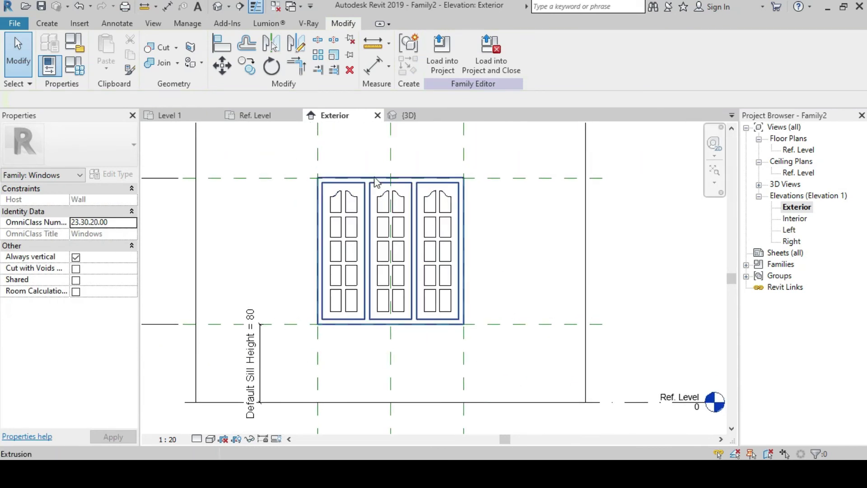
Back in the 3D view, zoom in and select the imported win.dwg drawing.
left_click(218, 7)
scroll(481, 262, "up", 2)
scroll(457, 261, "up", 3)
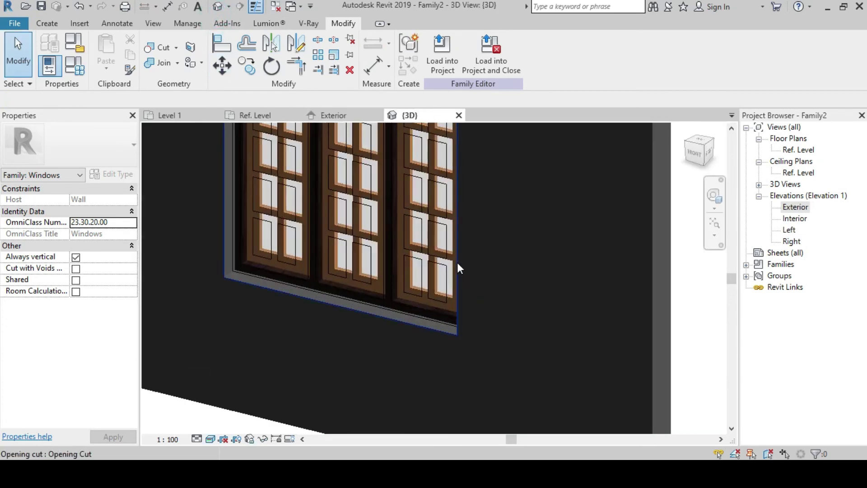
scroll(443, 271, "up", 2)
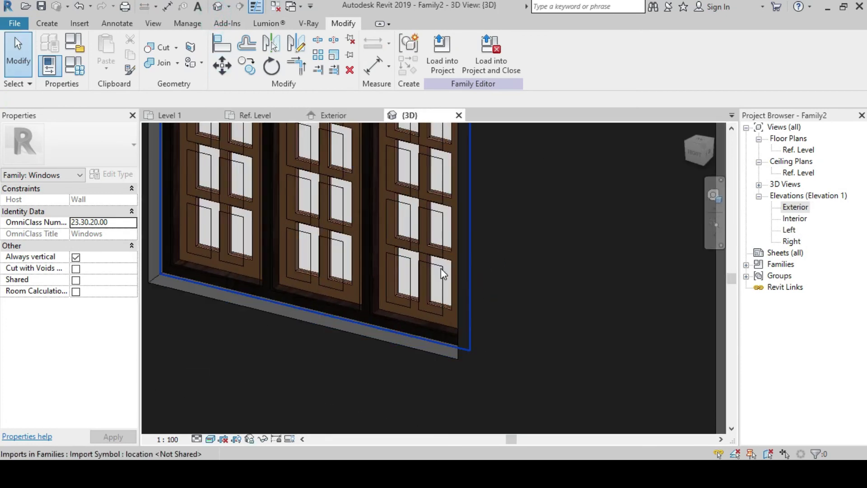
left_click(447, 303)
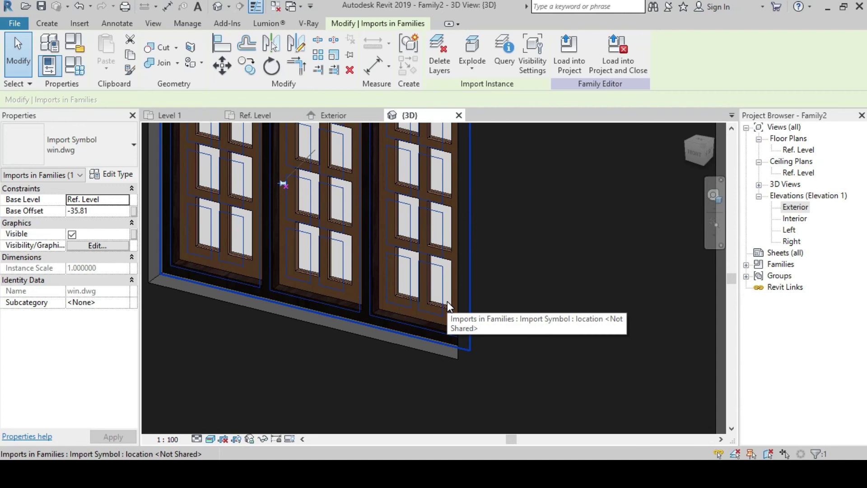
right_click(447, 302)
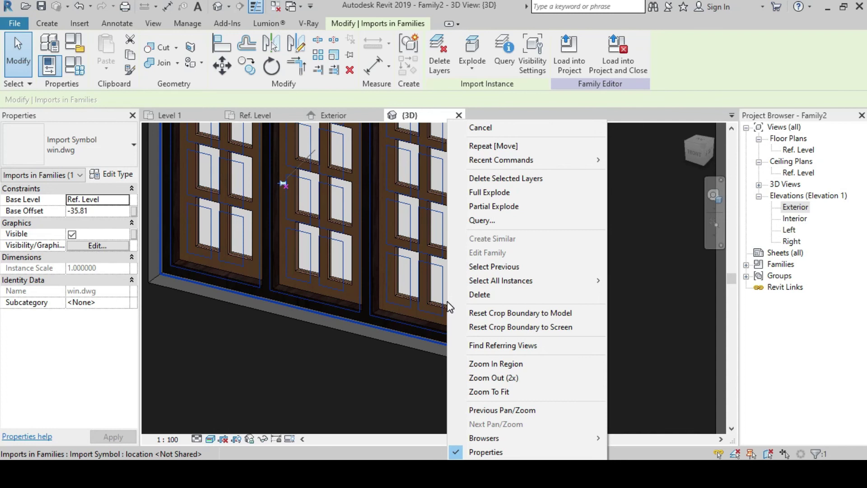
left_click(525, 177)
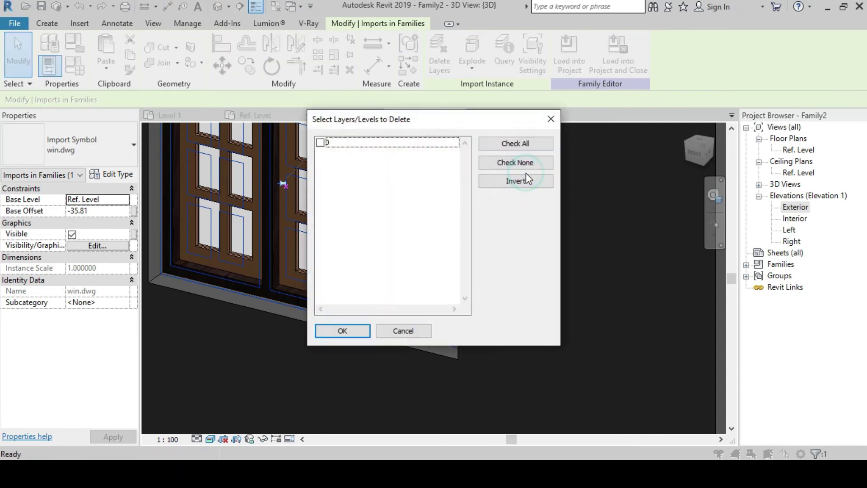
left_click(321, 144)
left_click(515, 144)
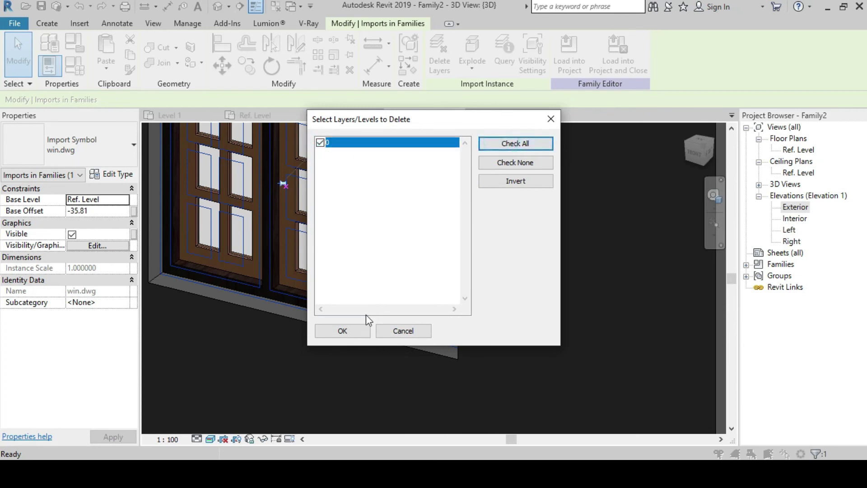
left_click(357, 331)
scroll(389, 306, "down", 2)
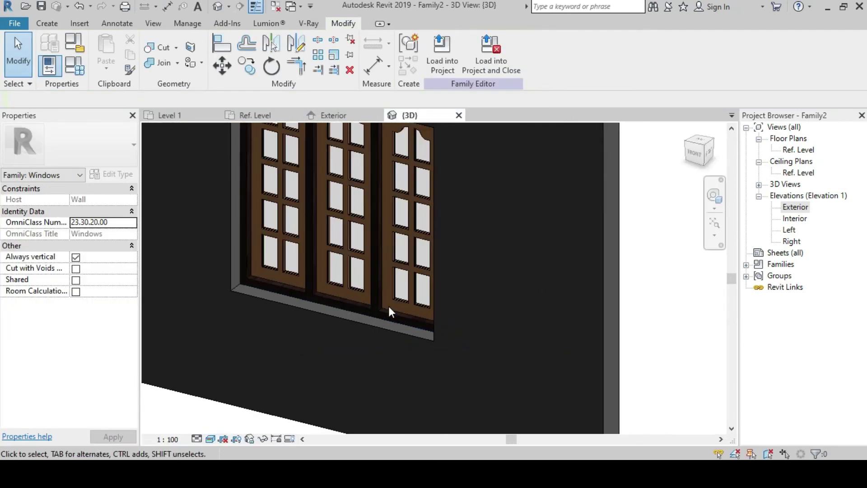
scroll(389, 308, "down", 3)
middle_click_drag(495, 314, 281, 331, "shift")
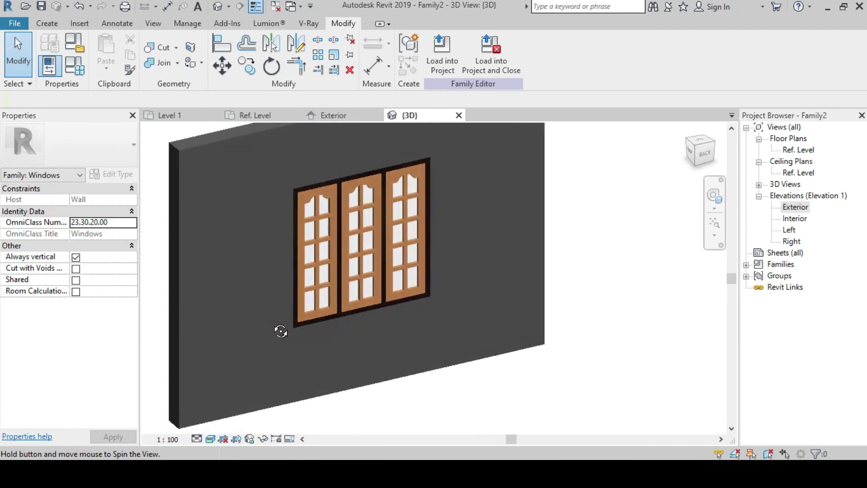
middle_click_drag(409, 350, 460, 358, "shift")
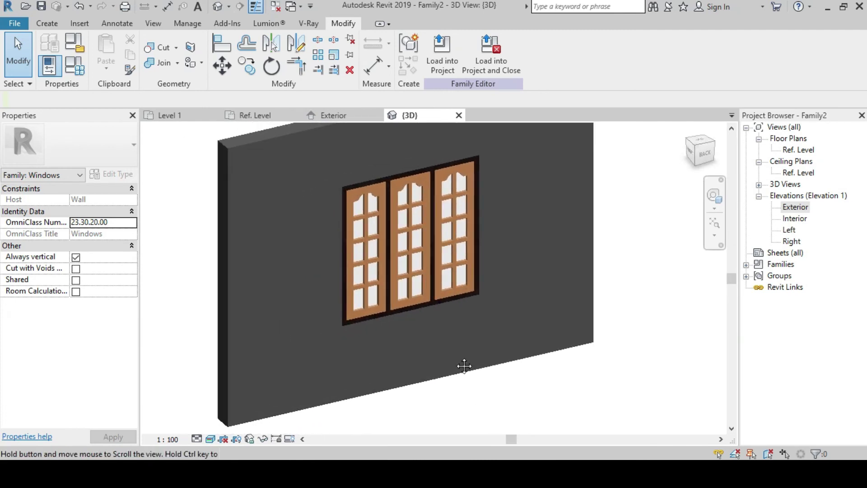
middle_click_drag(438, 326, 554, 384, "shift")
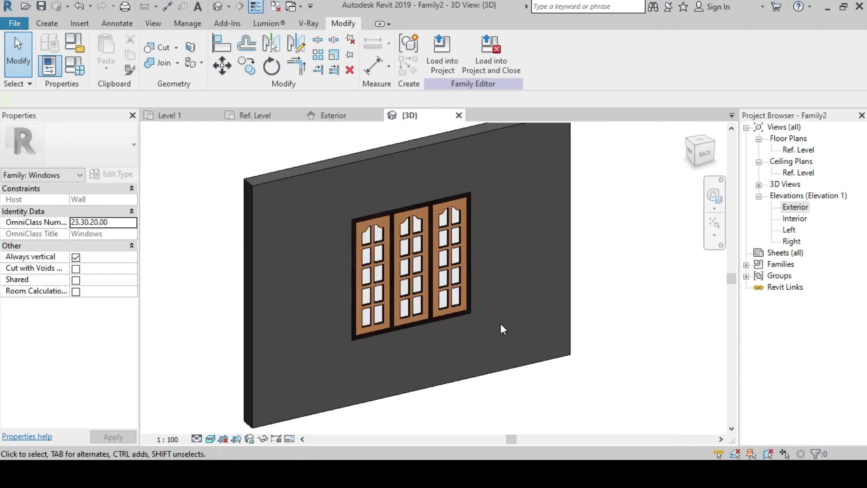
scroll(500, 323, "up", 1)
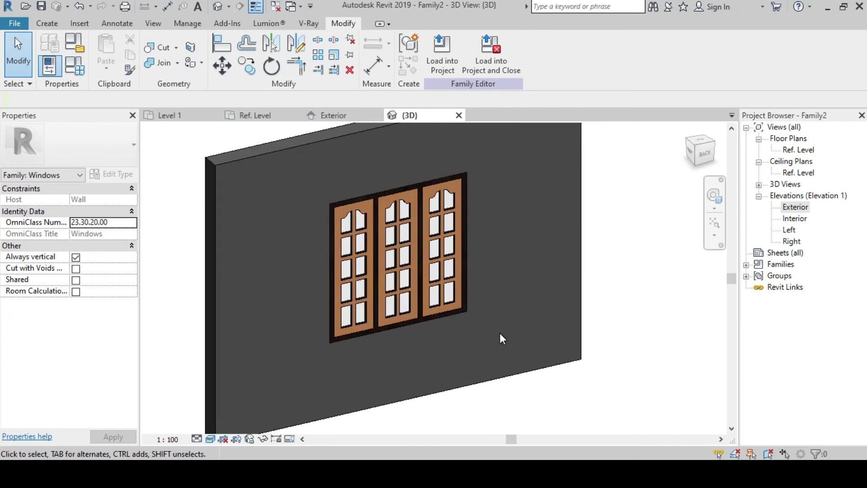
Save the window family to the Desktop with the file name WIN-3.
key("ctrl+s")
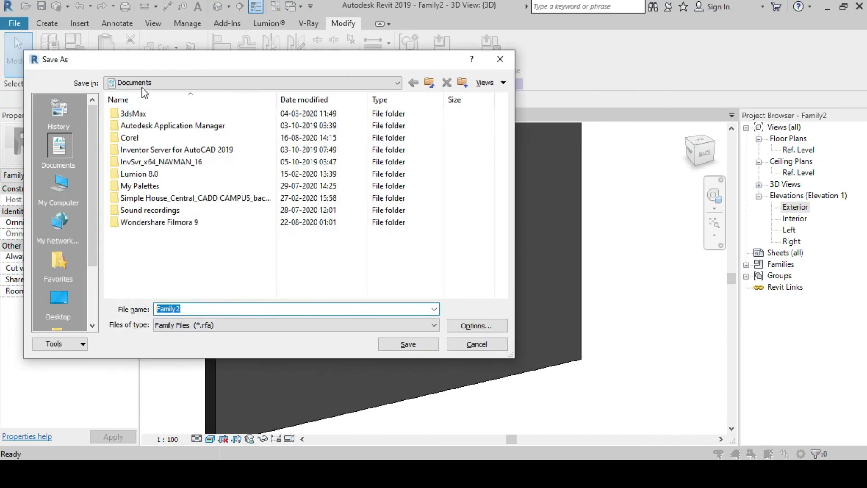
left_click(149, 82)
scroll(139, 92, "up", 1)
left_click(139, 93)
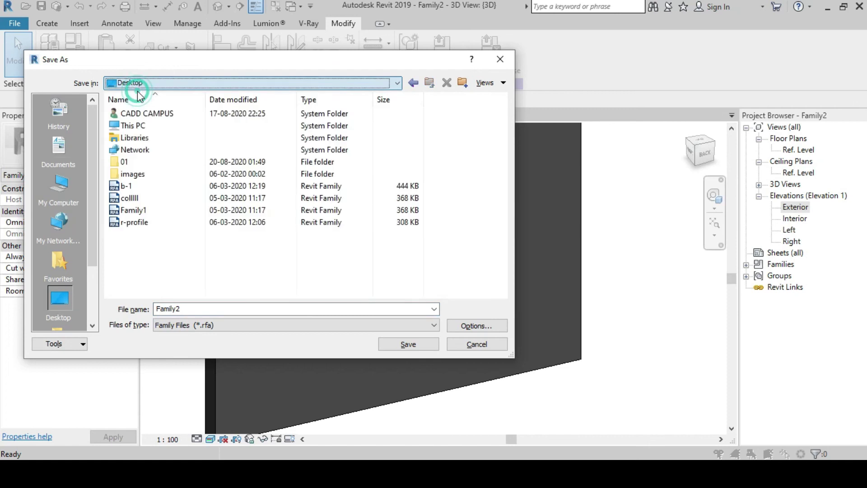
double_click(223, 304)
type("W")
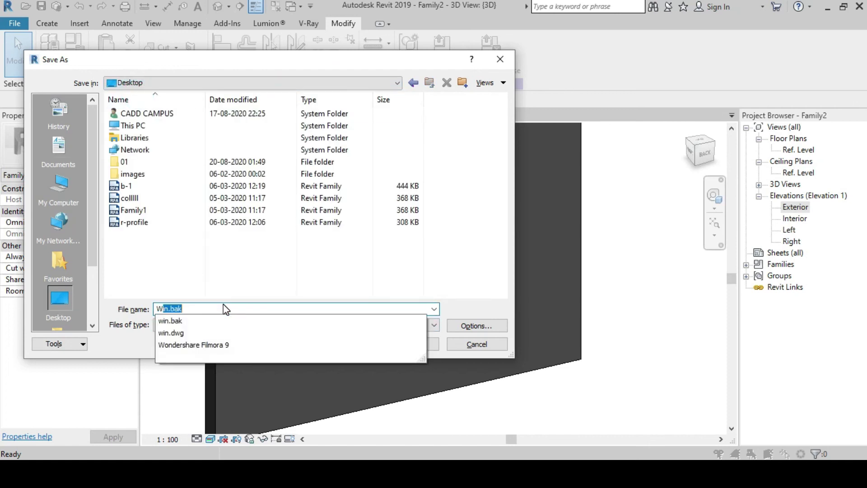
type("IN")
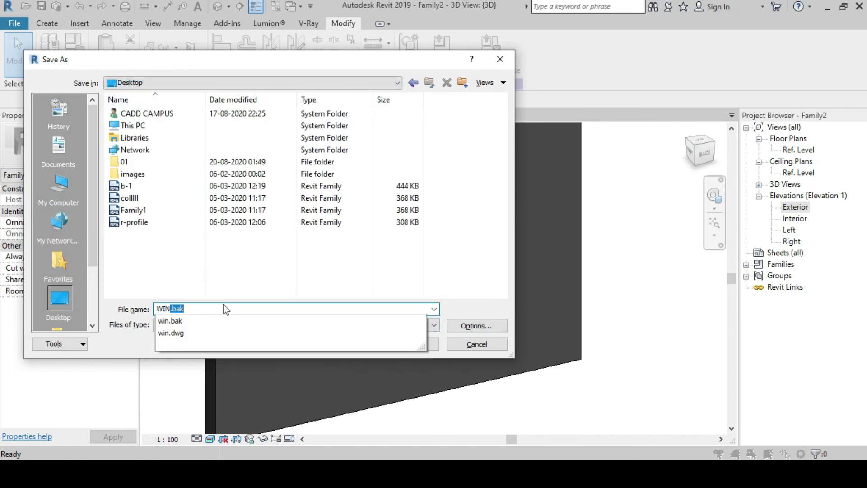
type("-3")
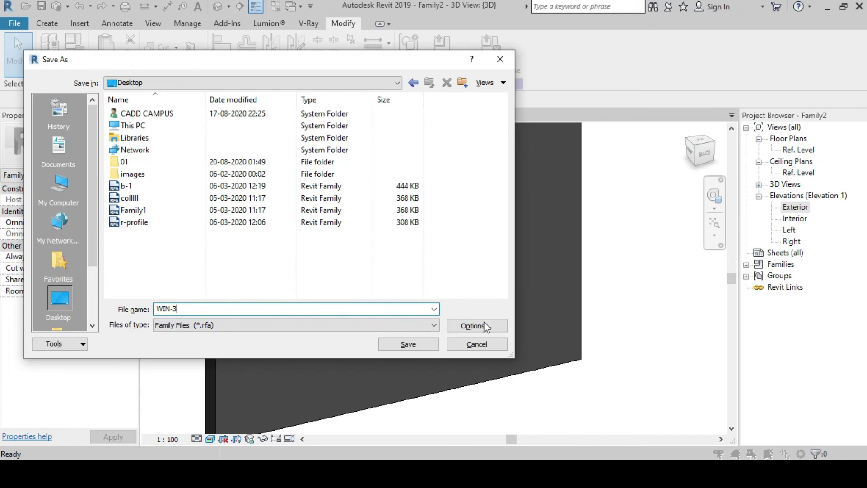
left_click(408, 344)
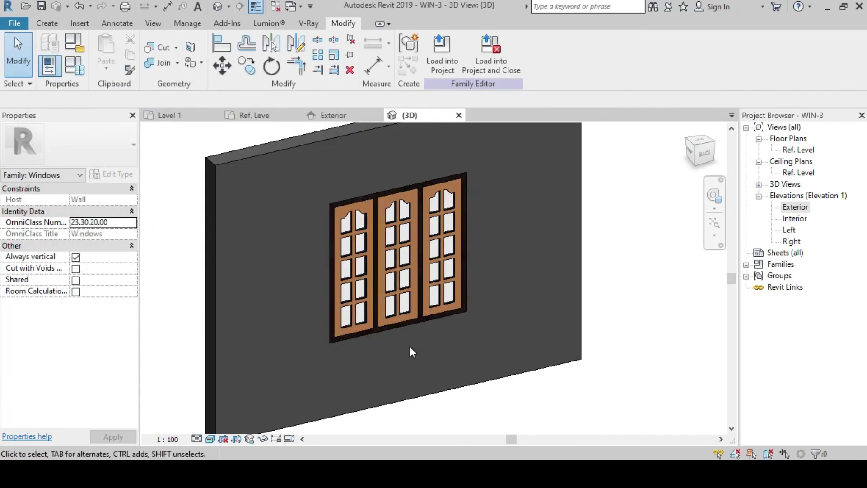
Load WIN-3 into the project and draw two walls forming an L-shaped corner.
left_click(481, 60)
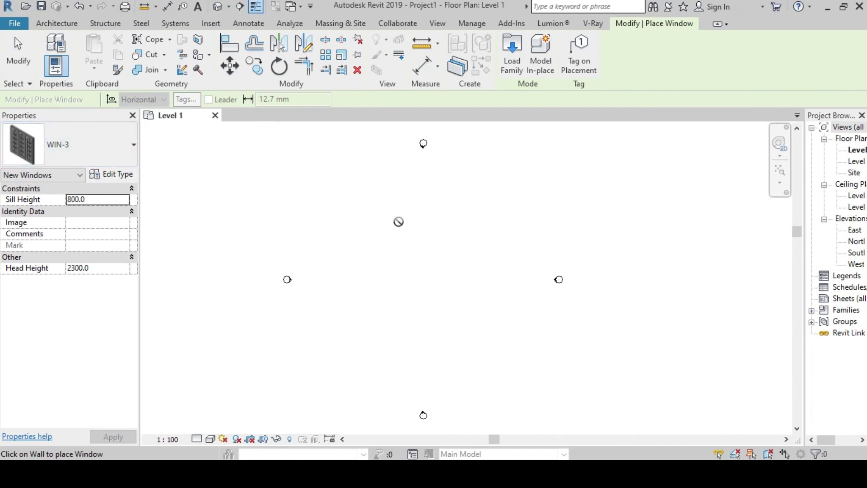
left_click(56, 23)
left_click(53, 43)
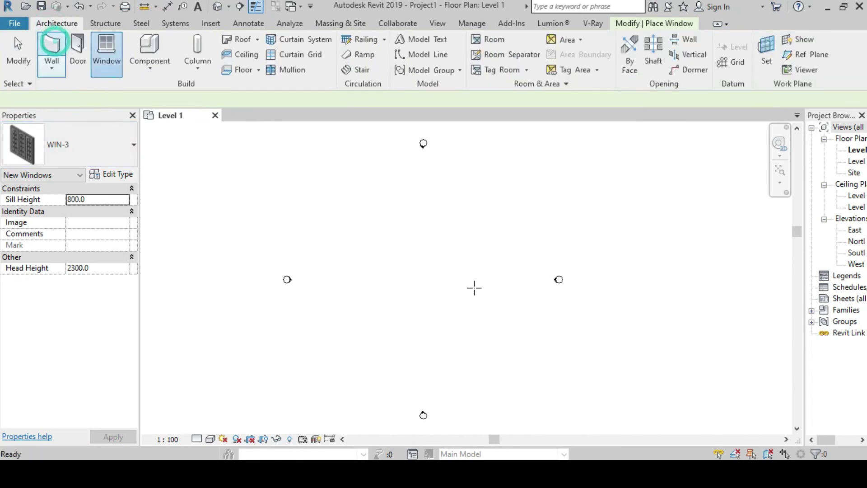
left_click(381, 283)
scroll(423, 285, "up", 4)
scroll(440, 284, "up", 1)
left_click(438, 279)
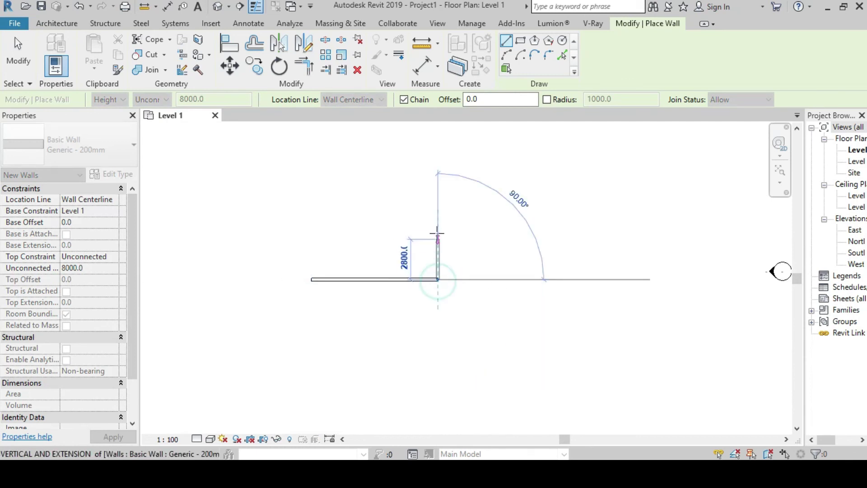
left_click(438, 219)
right_click(462, 218)
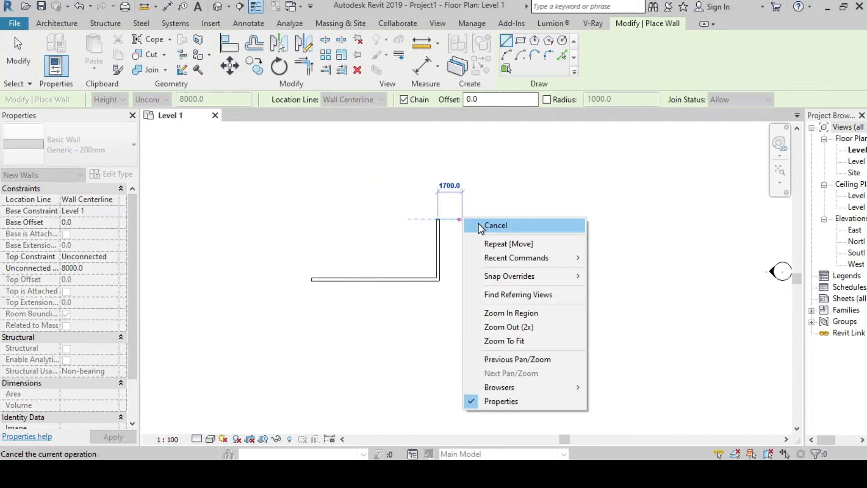
left_click(479, 224)
middle_click_drag(290, 170, 304, 209)
key("Escape")
Place five WIN-3 windows: three in the horizontal wall, two in the vertical wall.
left_click(113, 61)
scroll(354, 317, "up", 2)
scroll(350, 322, "up", 1)
left_click(350, 324)
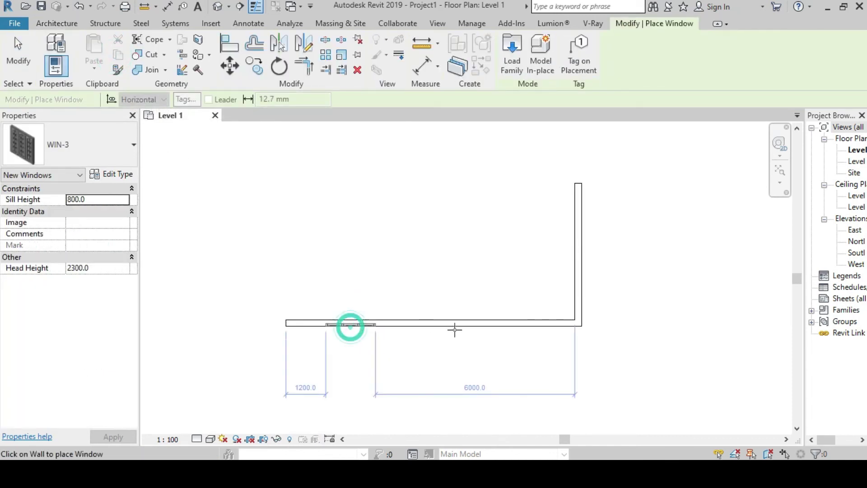
left_click(446, 324)
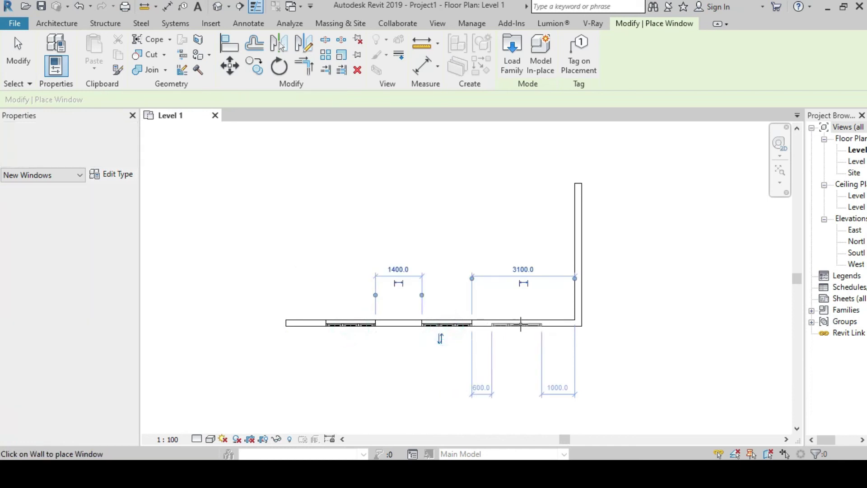
left_click(523, 325)
left_click(579, 283)
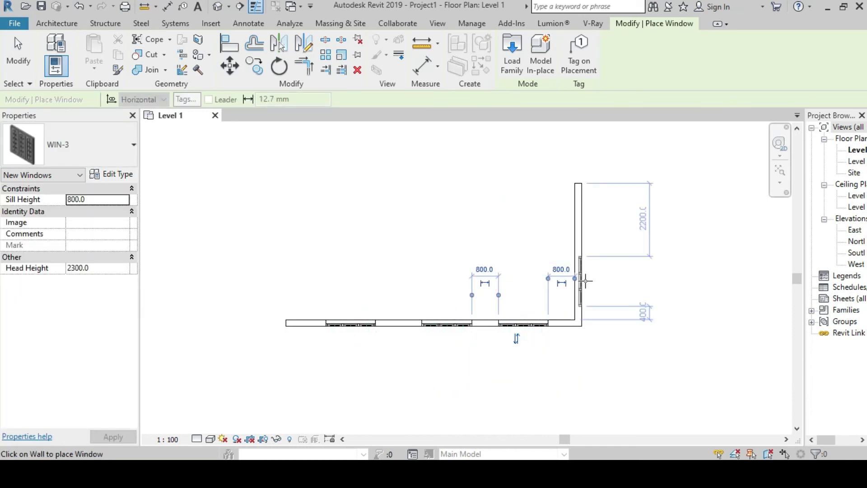
left_click(582, 226)
right_click(631, 231)
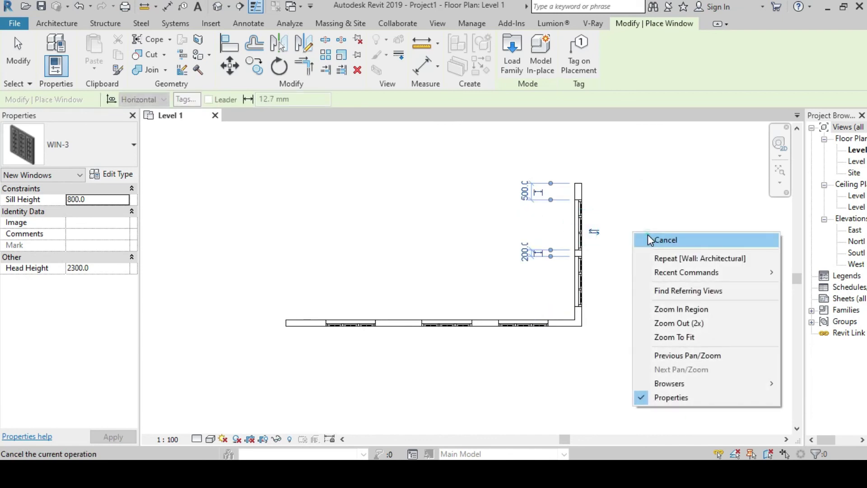
left_click(665, 241)
In the 3D view, set both walls' Unconnected Height to 3000.
left_click(216, 9)
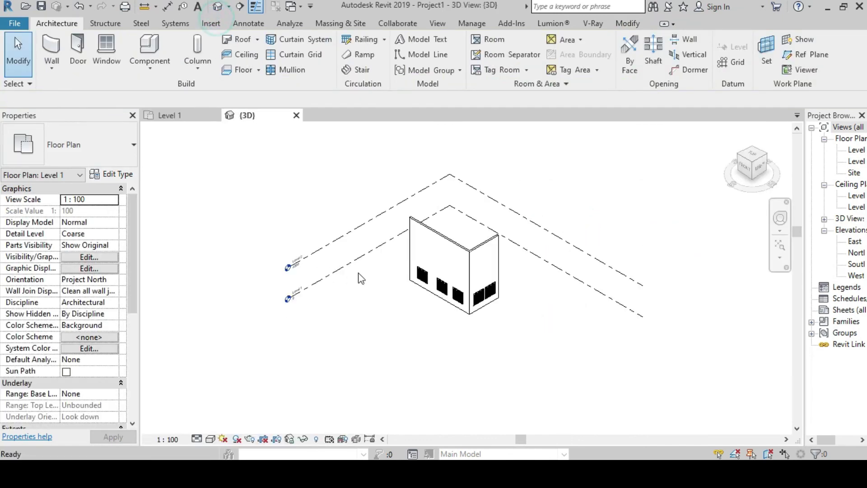
left_click(528, 200)
left_click(459, 203, "ctrl")
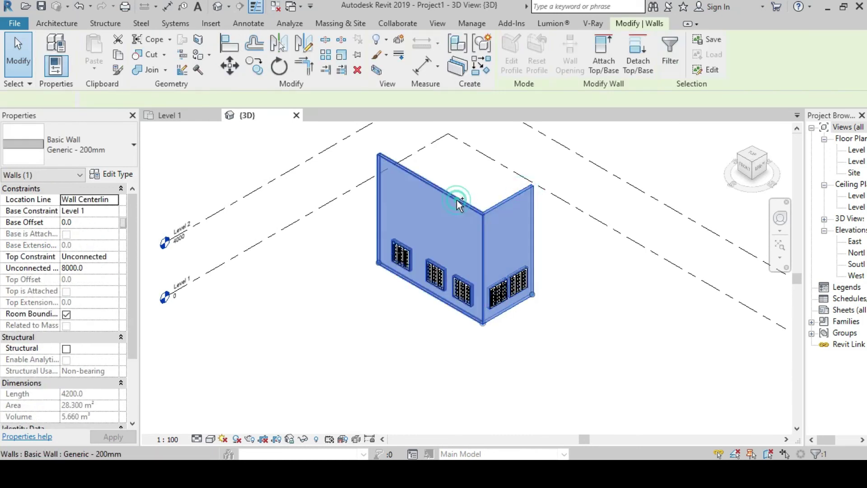
middle_click_drag(421, 238, 411, 262)
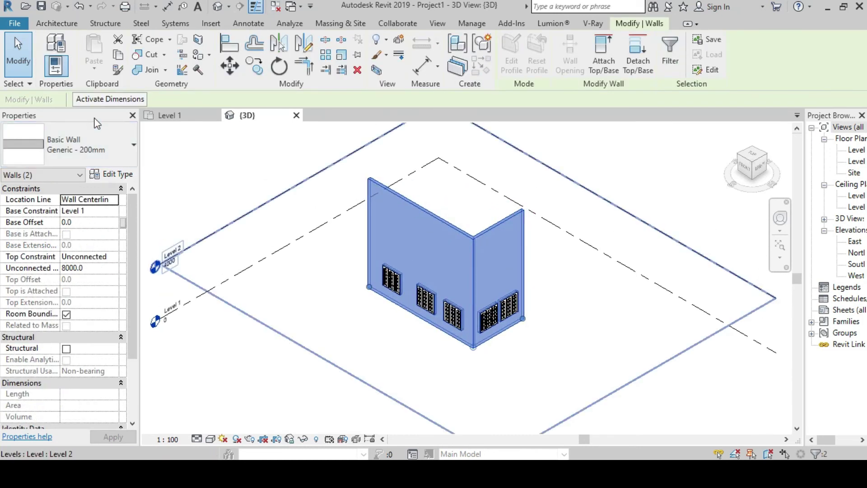
left_click(108, 267)
type("30")
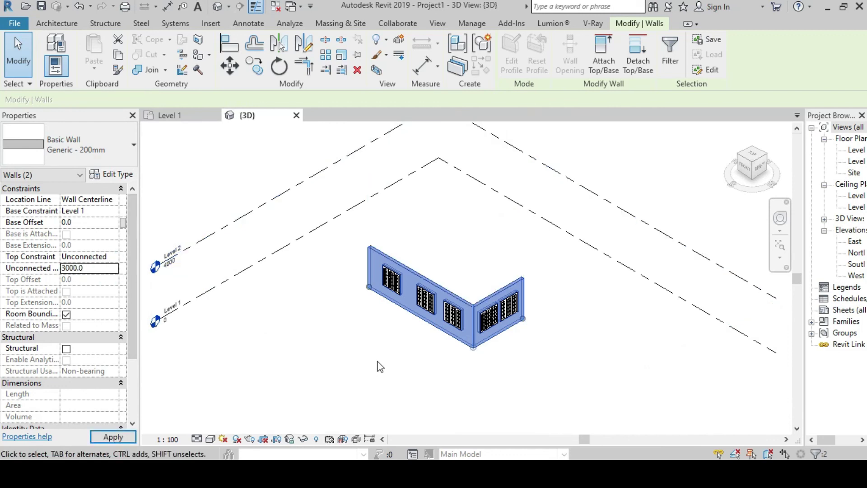
left_click(387, 397)
Switch to the Realistic visual style and zoom in on the wooden WIN-3 windows.
scroll(407, 342, "up", 2)
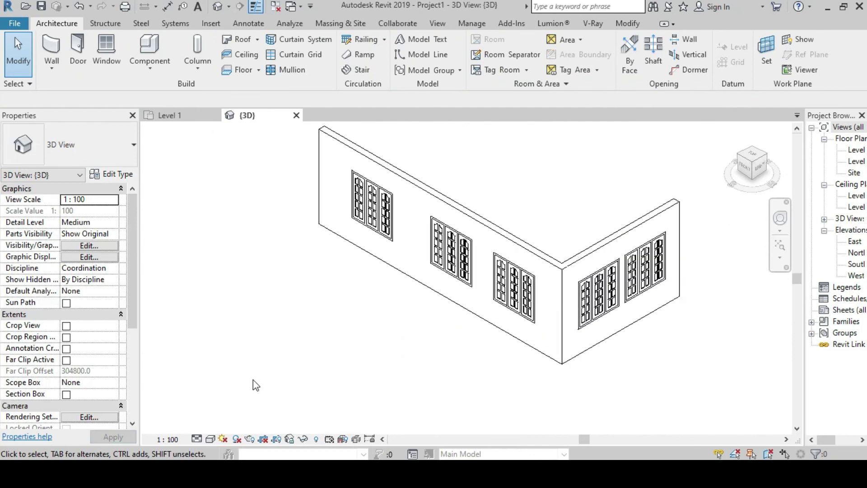
left_click(210, 439)
left_click(236, 412)
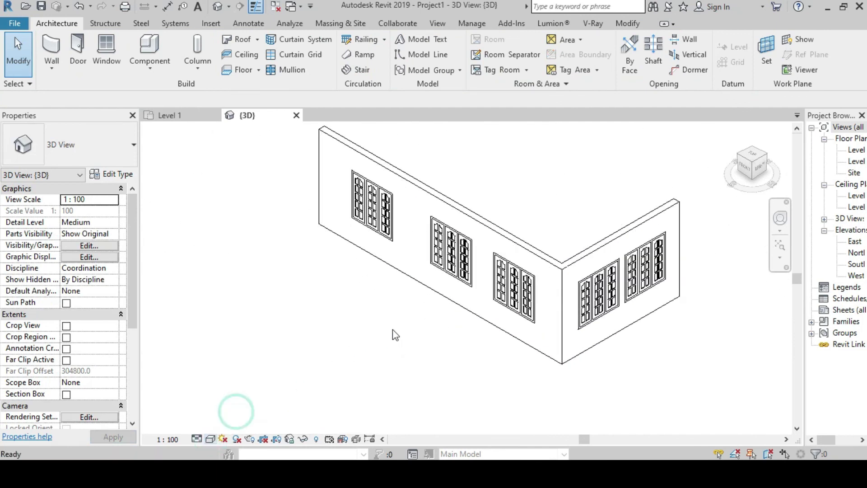
scroll(642, 296, "up", 3)
scroll(727, 397, "up", 1)
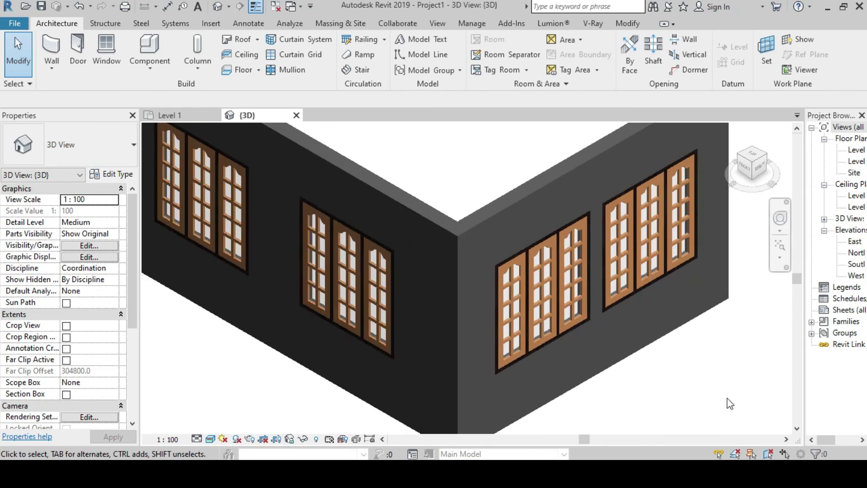
scroll(635, 354, "up", 2)
scroll(634, 352, "up", 1)
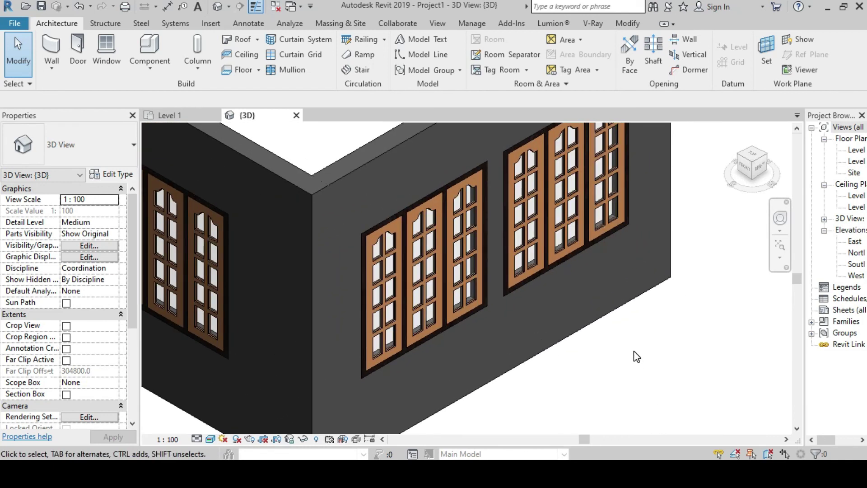
scroll(555, 297, "up", 1)
scroll(571, 316, "up", 2)
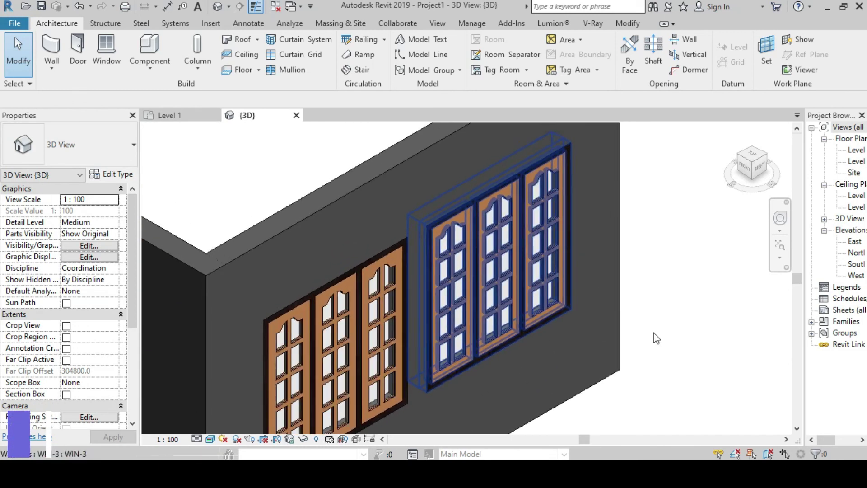